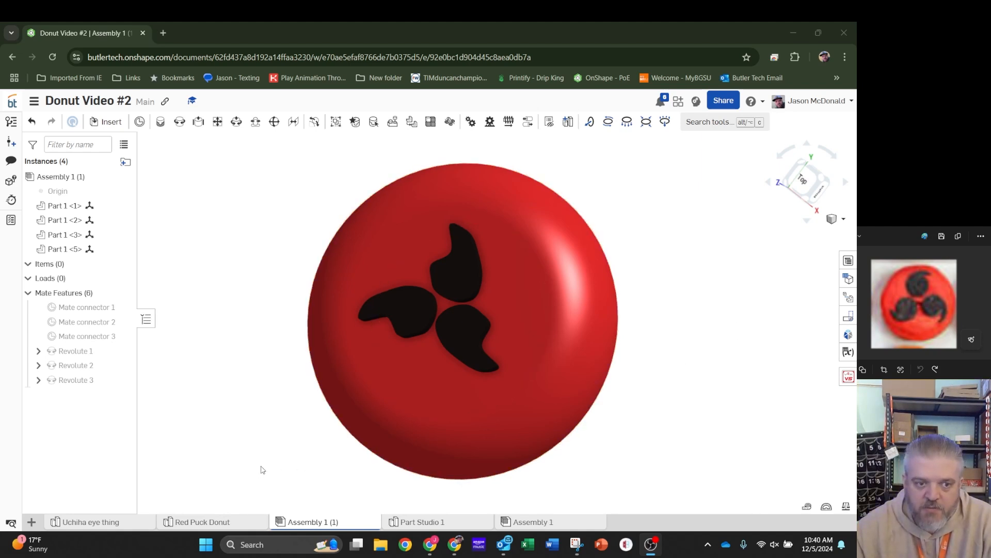
# Look over the existing Uchiha eye thing and Red Puck Donut part studios.
pyautogui.click(77, 522)
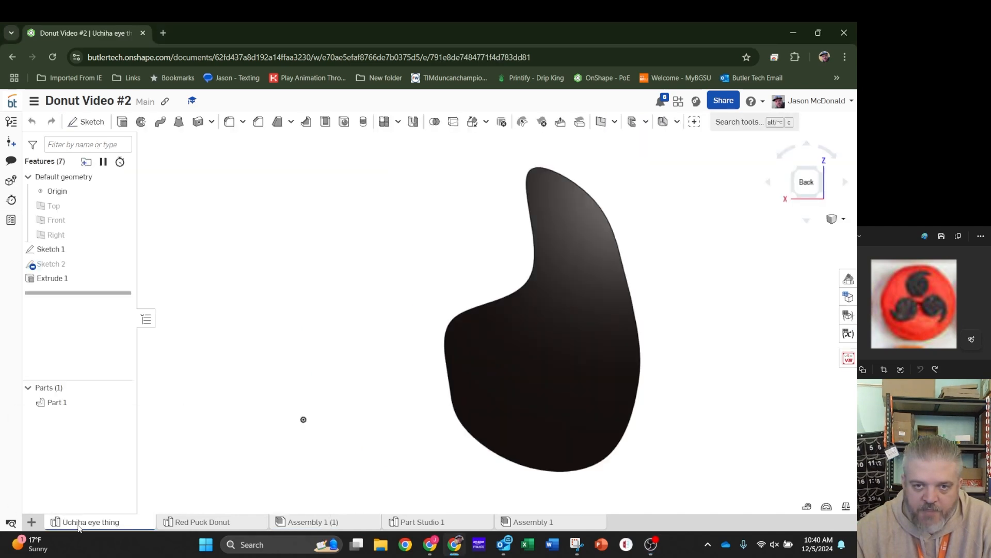
pyautogui.click(207, 523)
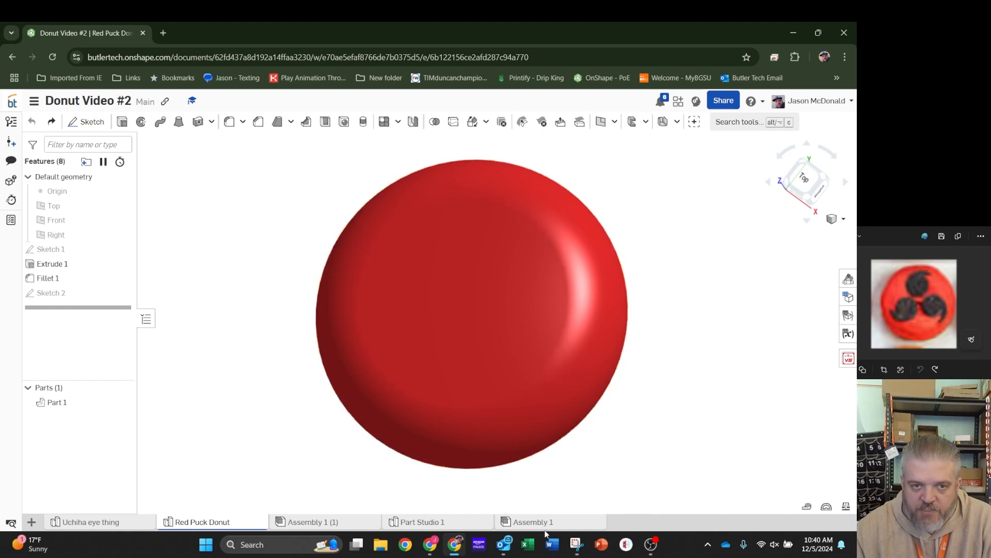
pyautogui.moveTo(595, 526)
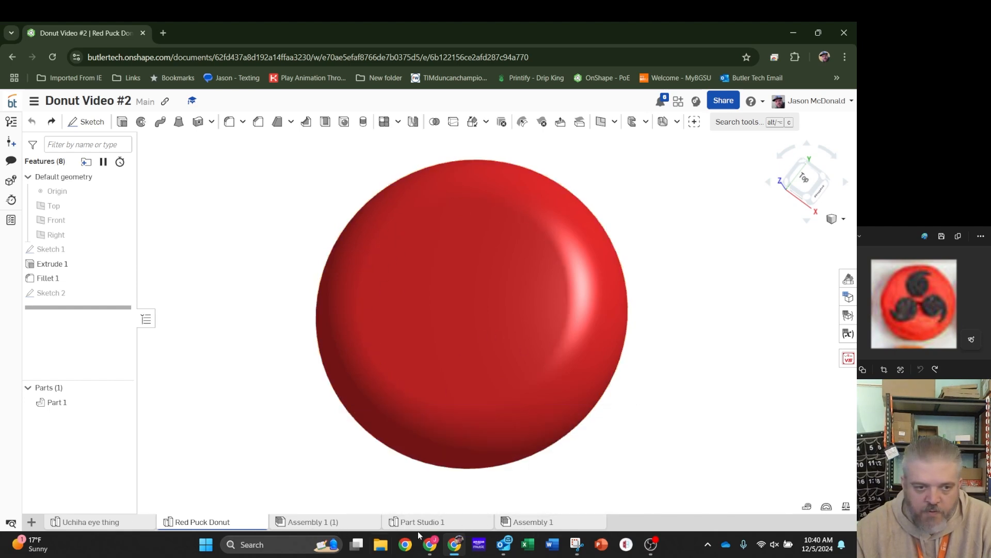
# Open Part Studio 1, view it from the top and start a sketch on the Top plane.
pyautogui.click(451, 523)
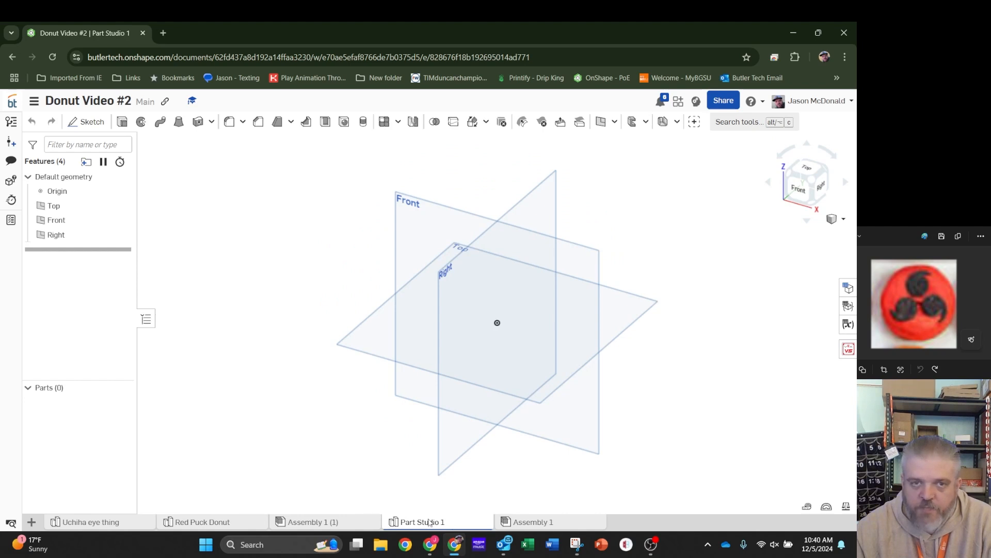
pyautogui.click(806, 168)
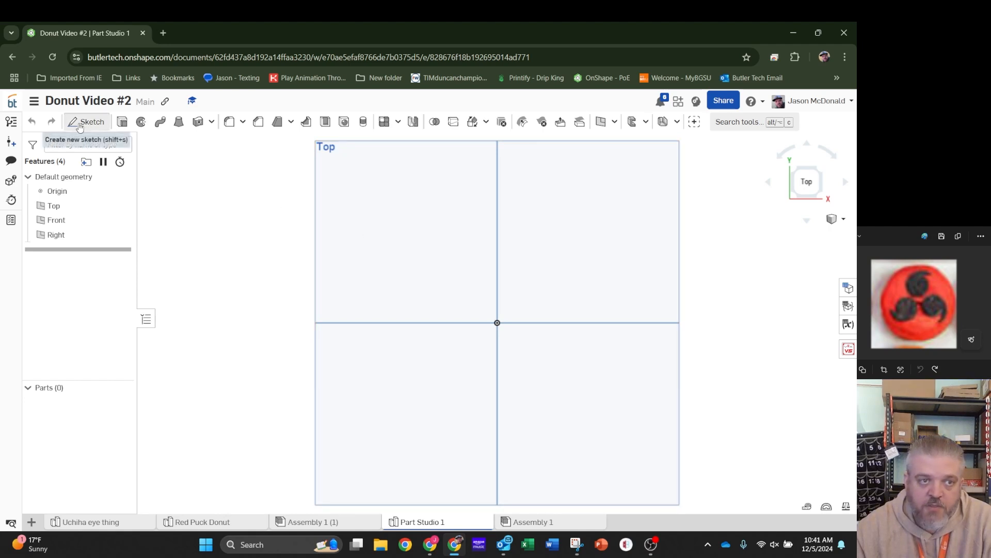
pyautogui.click(87, 122)
pyautogui.click(330, 151)
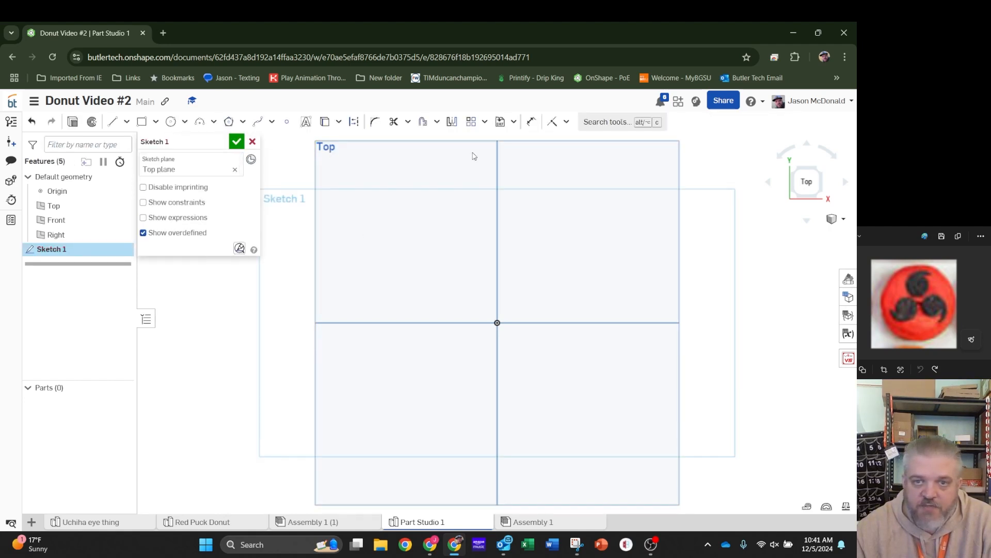
# Import the Uchiha eye donut image from the Downloads folder for insertion into the sketch.
pyautogui.click(515, 124)
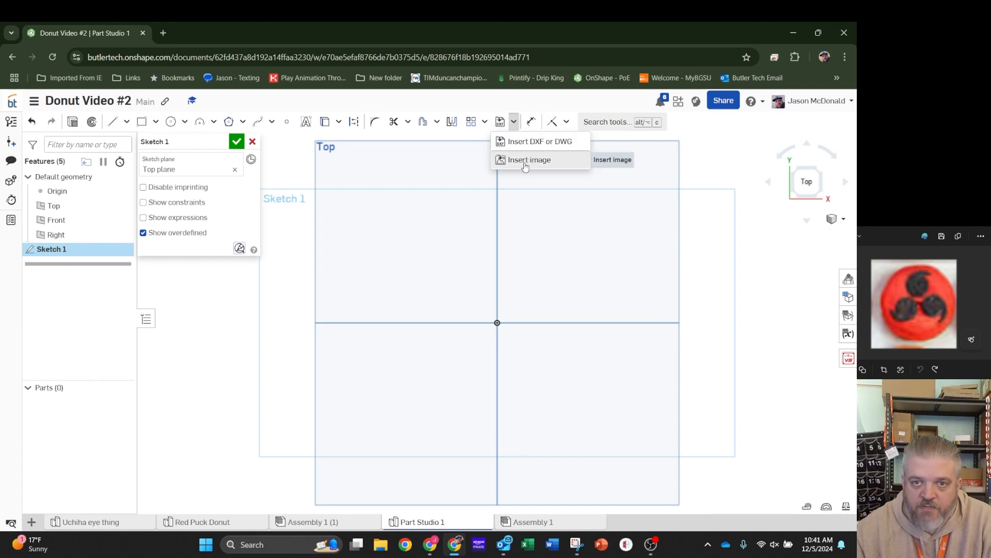
pyautogui.click(528, 161)
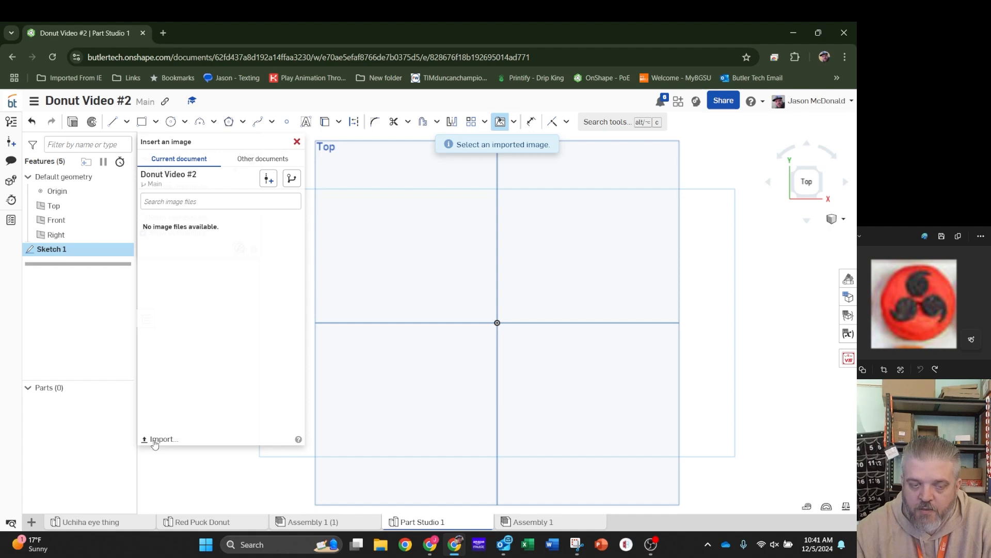
pyautogui.click(154, 440)
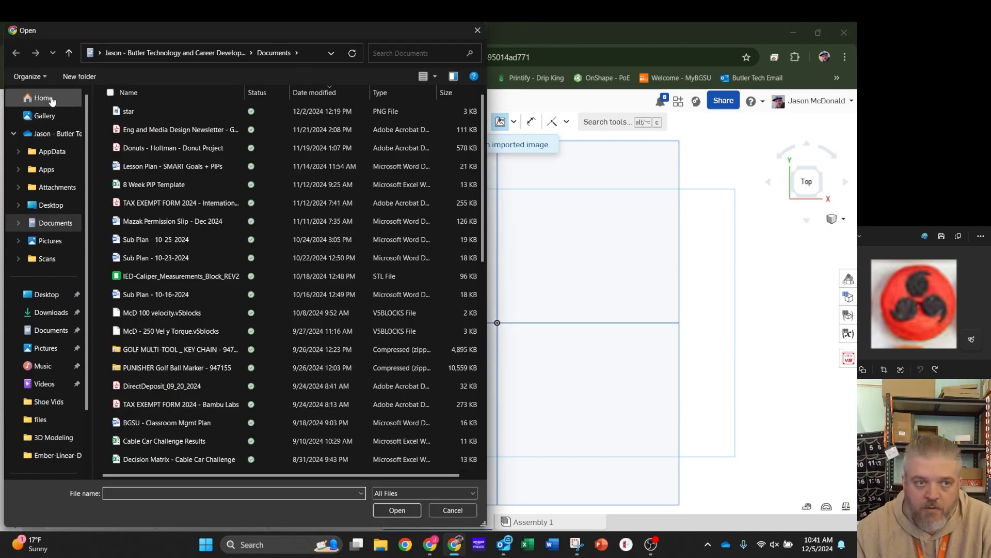
pyautogui.click(51, 312)
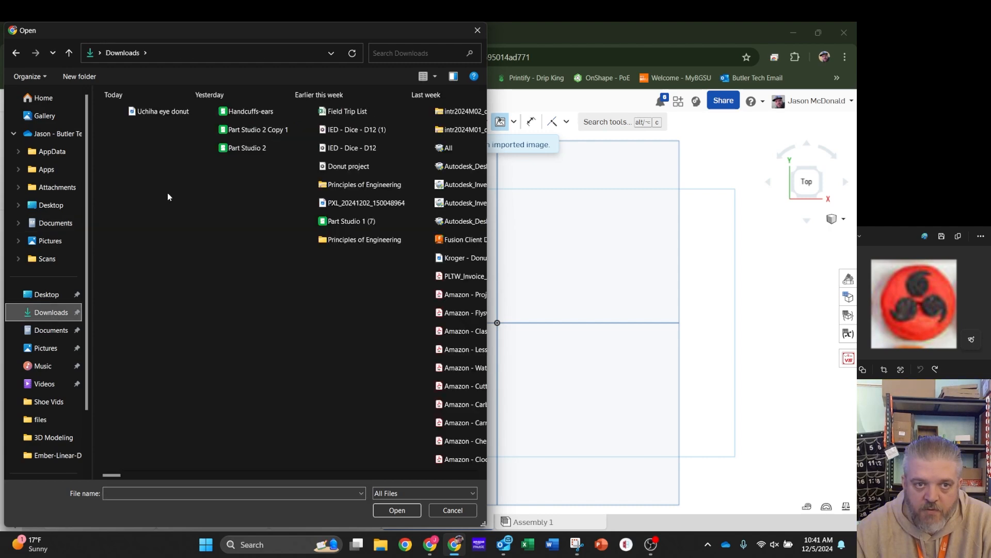
pyautogui.doubleClick(163, 112)
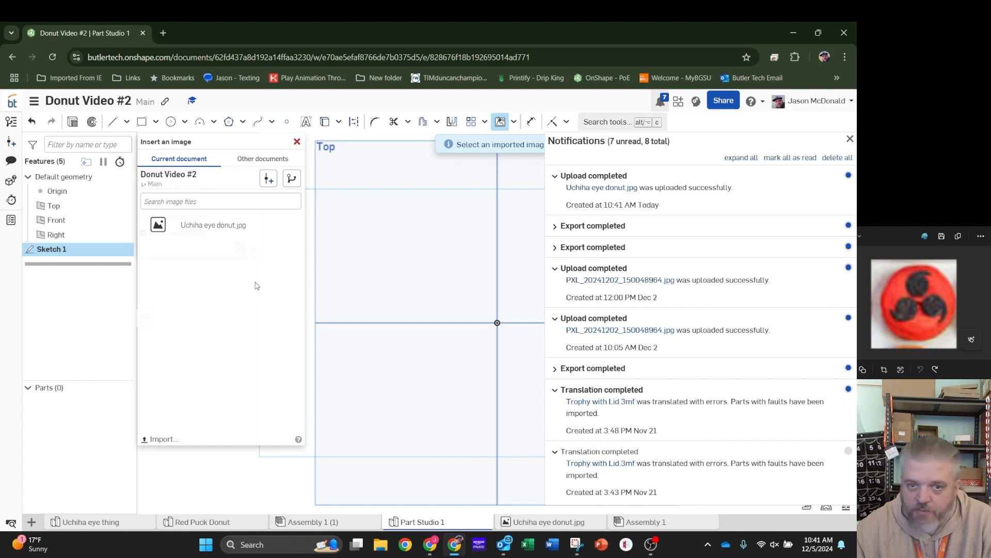
# Place the Uchiha eye donut.jpg image on the Top plane, overlapping the origin, and finish the sketch.
pyautogui.click(226, 230)
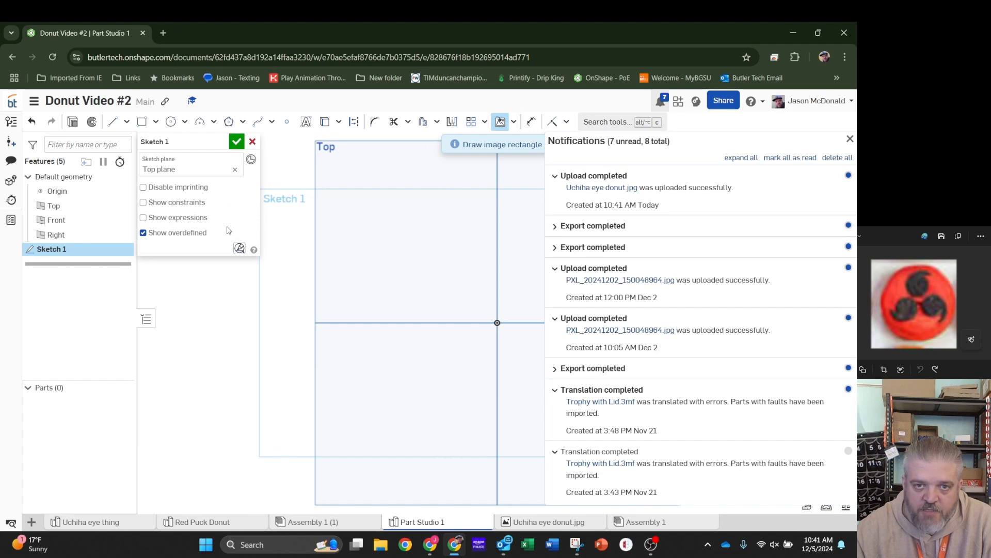
pyautogui.click(850, 139)
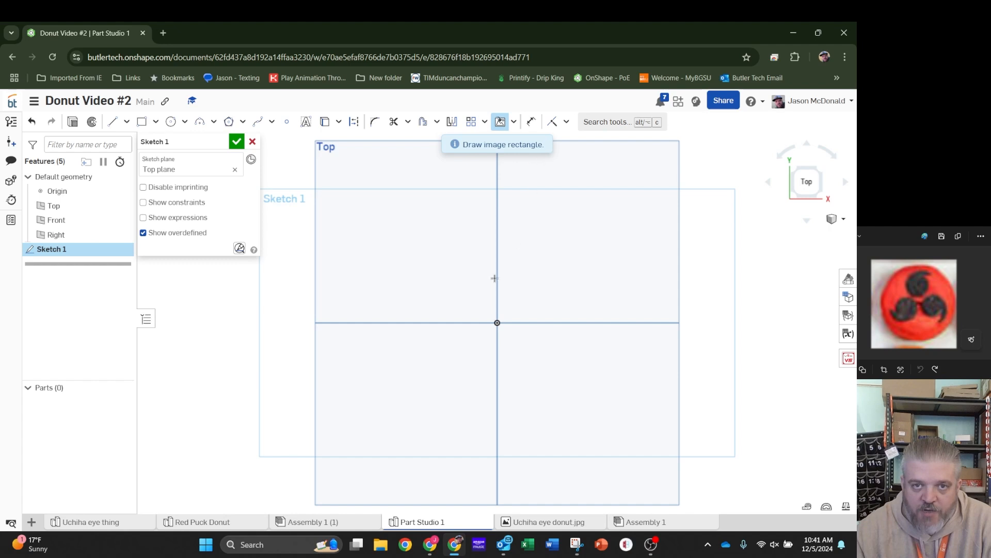
pyautogui.click(377, 244)
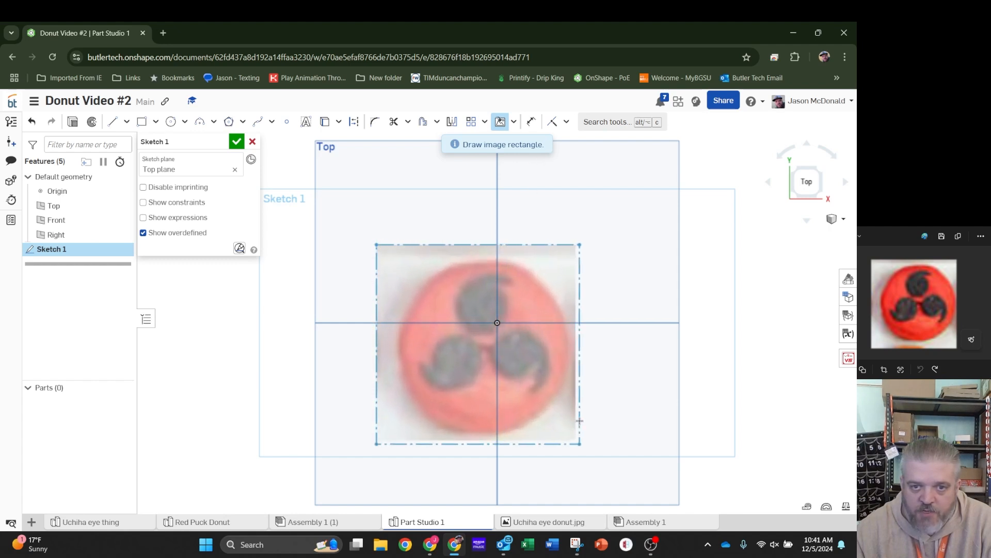
pyautogui.click(652, 464)
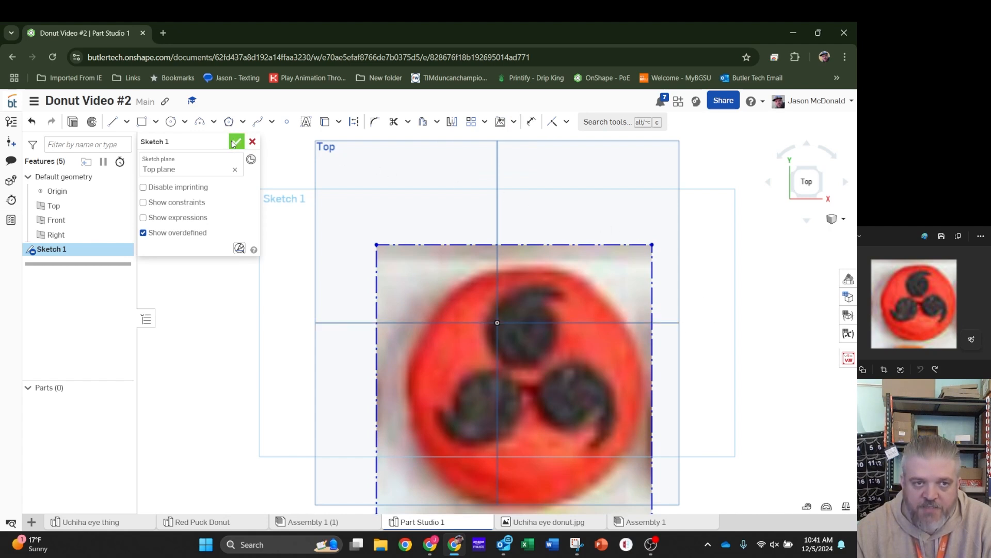
pyautogui.click(235, 142)
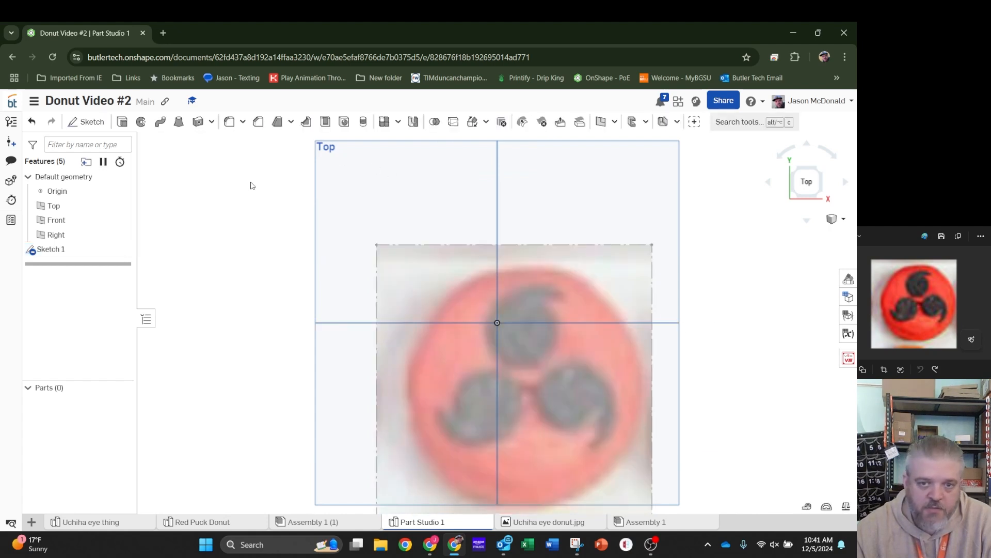
# Start a second sketch on the Top plane and trace the upper black swirl with connected lines from its tail tip down its left side.
pyautogui.click(85, 122)
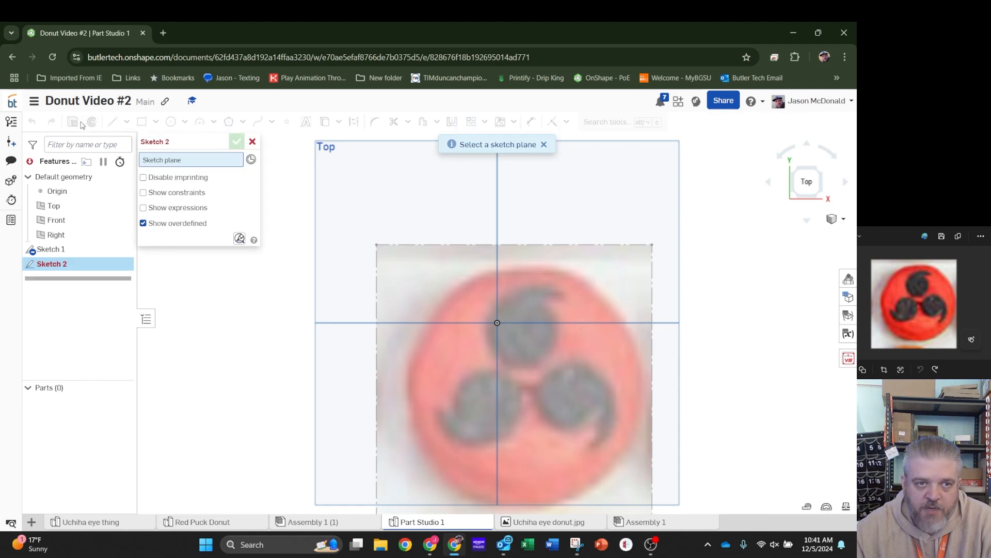
pyautogui.click(328, 151)
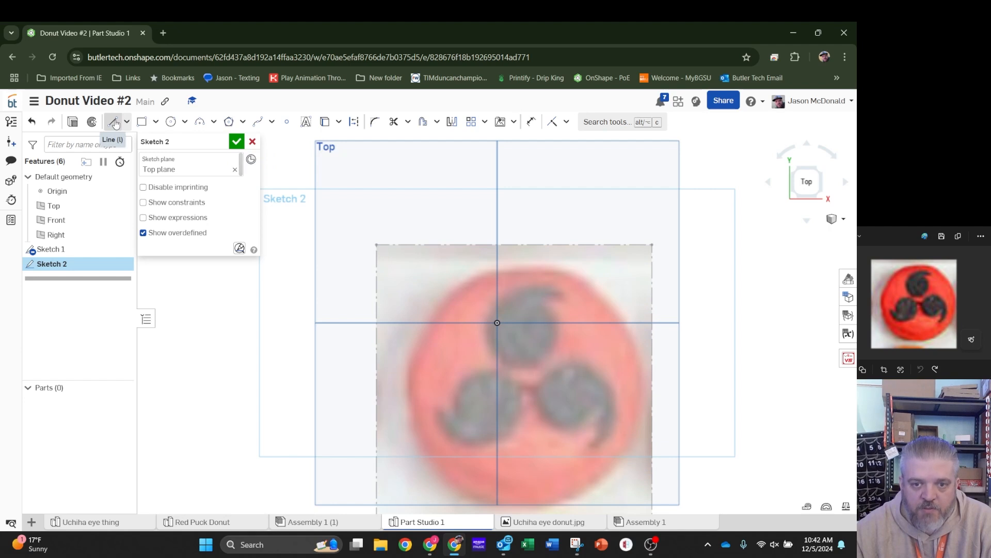
pyautogui.click(114, 123)
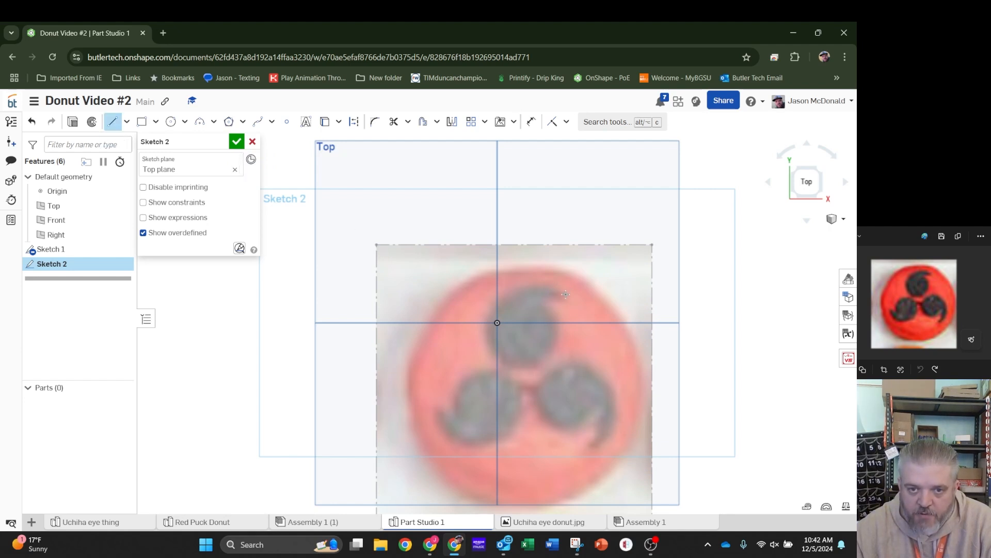
pyautogui.click(565, 294)
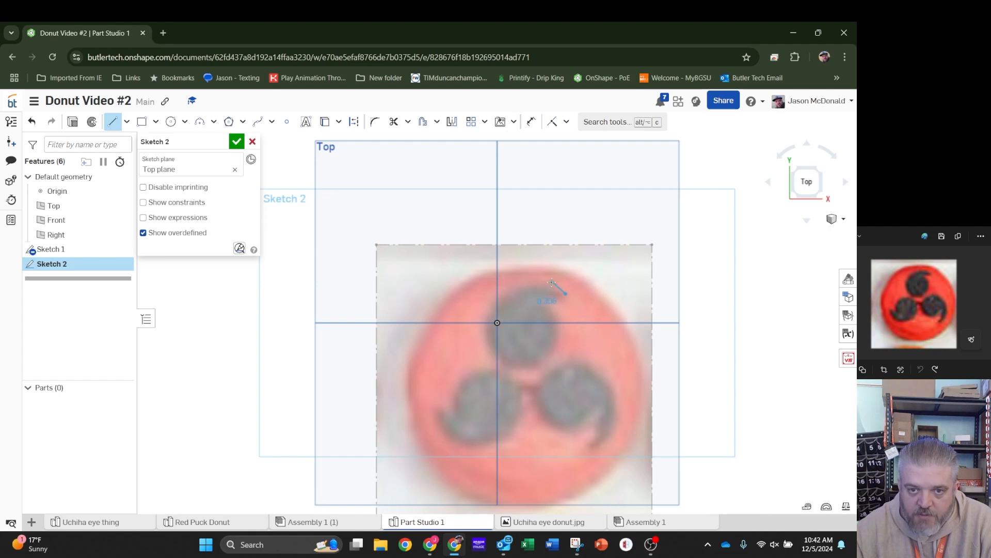
pyautogui.click(546, 283)
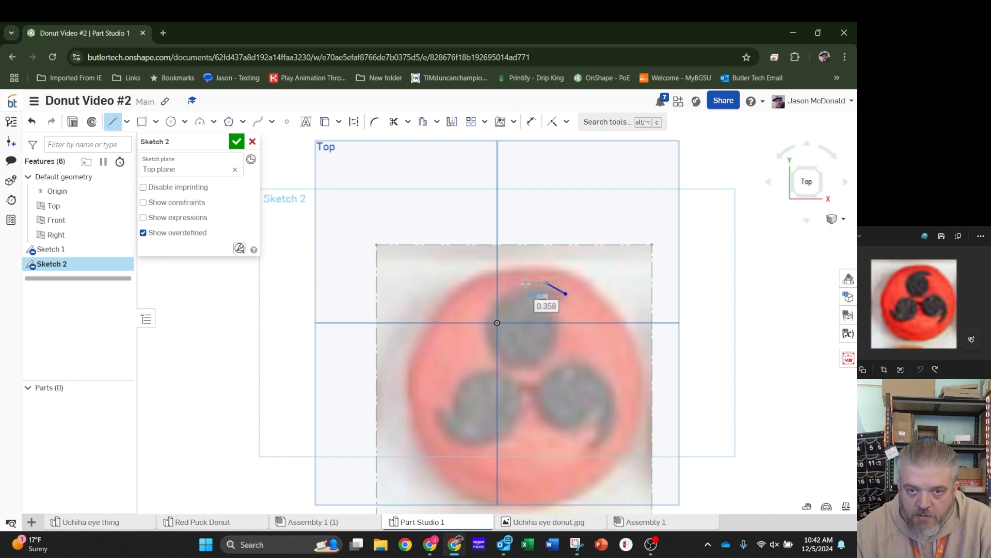
pyautogui.click(522, 284)
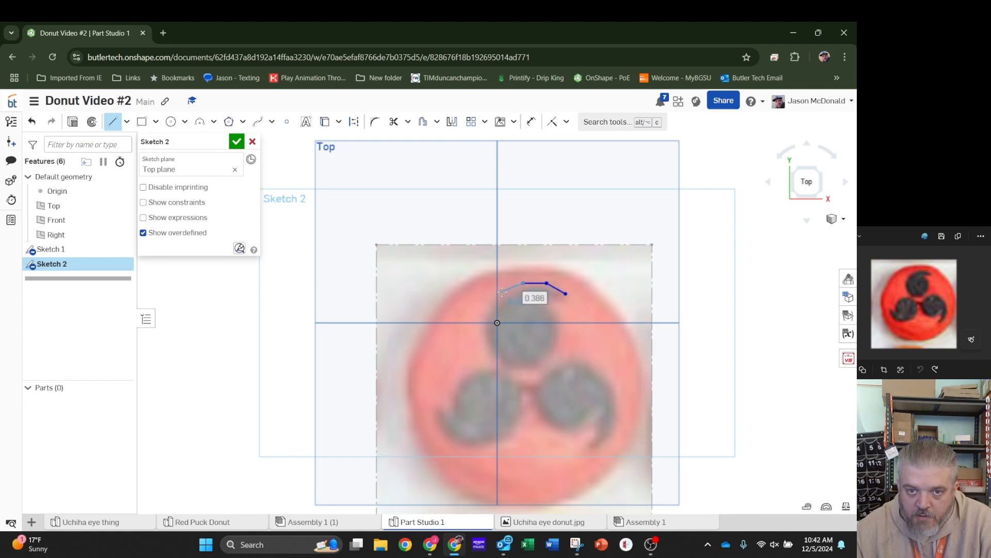
pyautogui.click(502, 292)
pyautogui.click(484, 310)
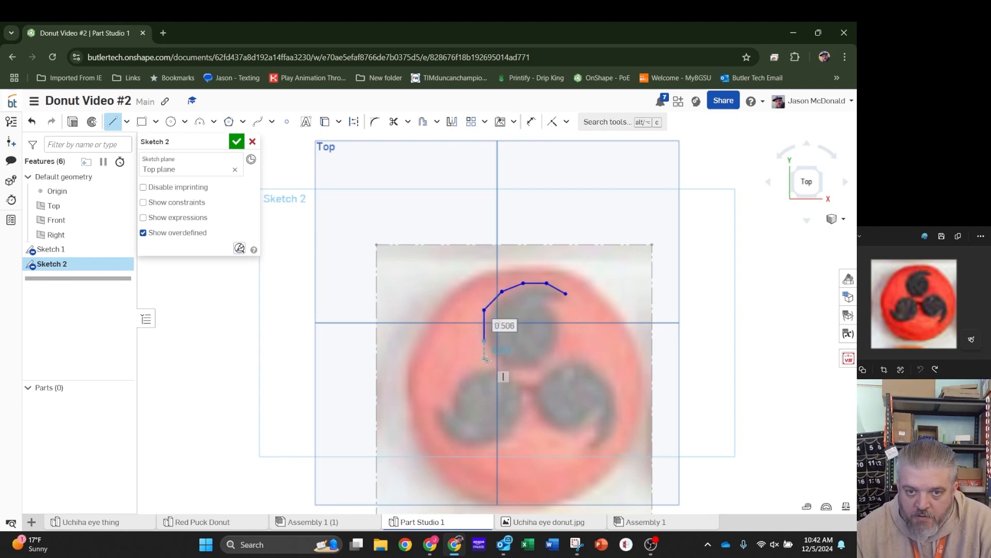
pyautogui.click(484, 341)
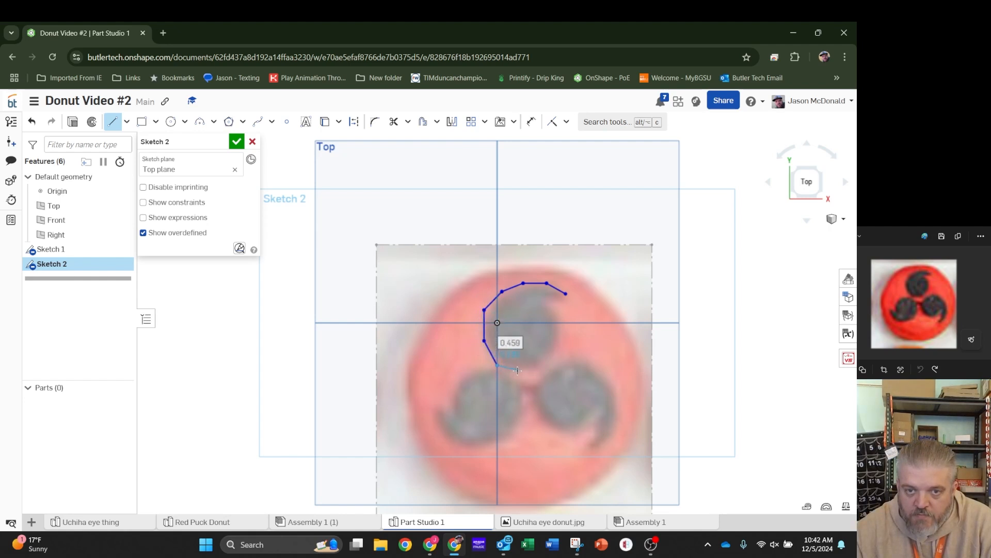
# Continue tracing with lines around the swirl's bottom, right side and inner notch back to the tail tip, and finish the sketch.
pyautogui.click(517, 369)
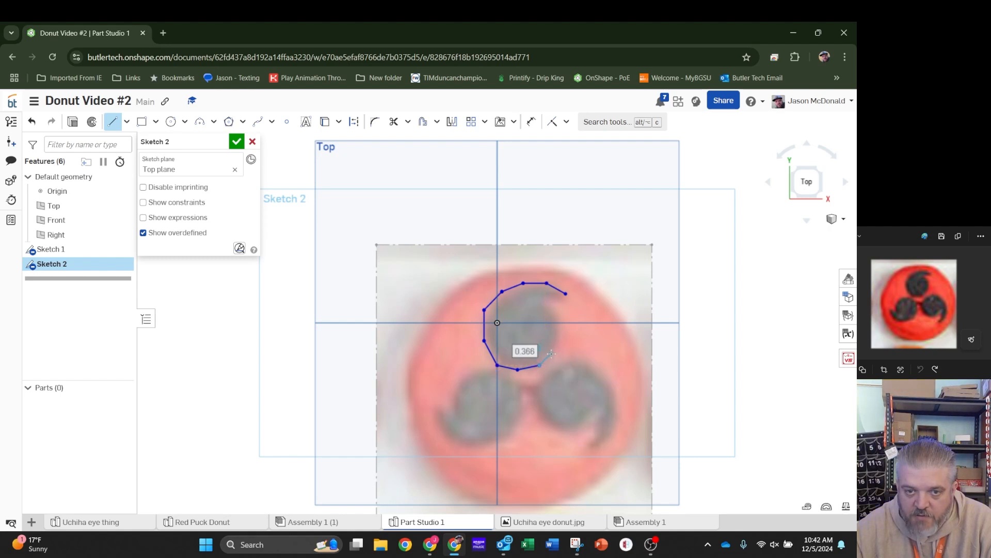
pyautogui.click(553, 350)
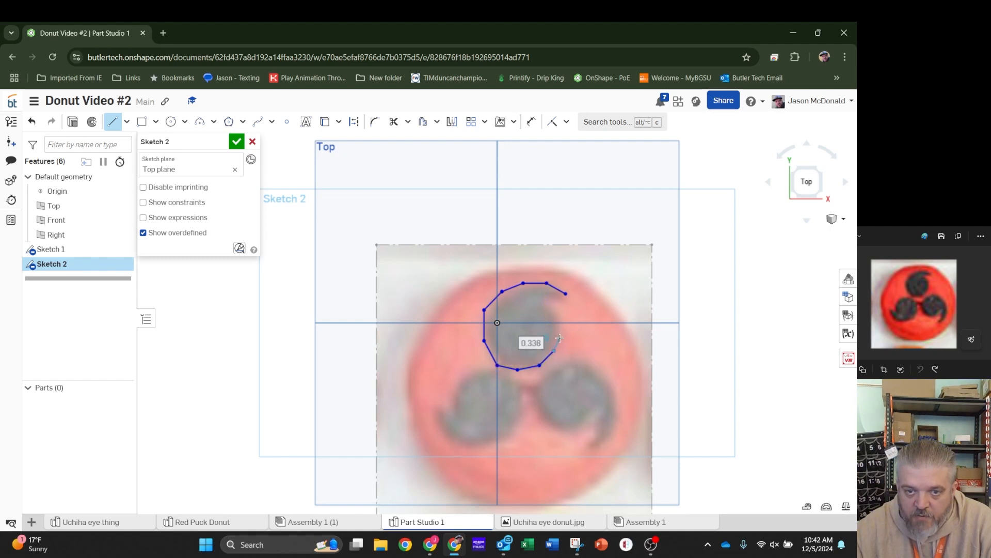
pyautogui.click(561, 335)
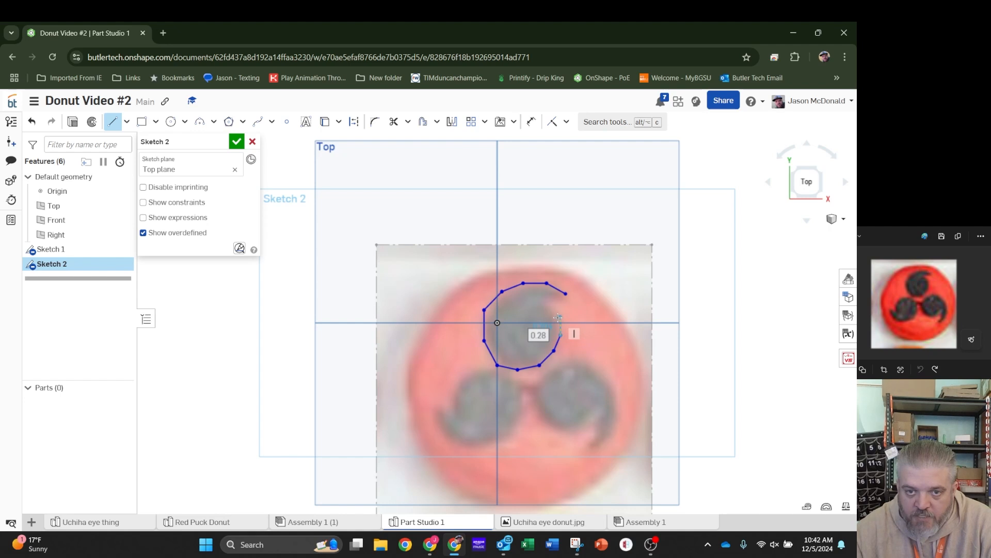
pyautogui.click(560, 317)
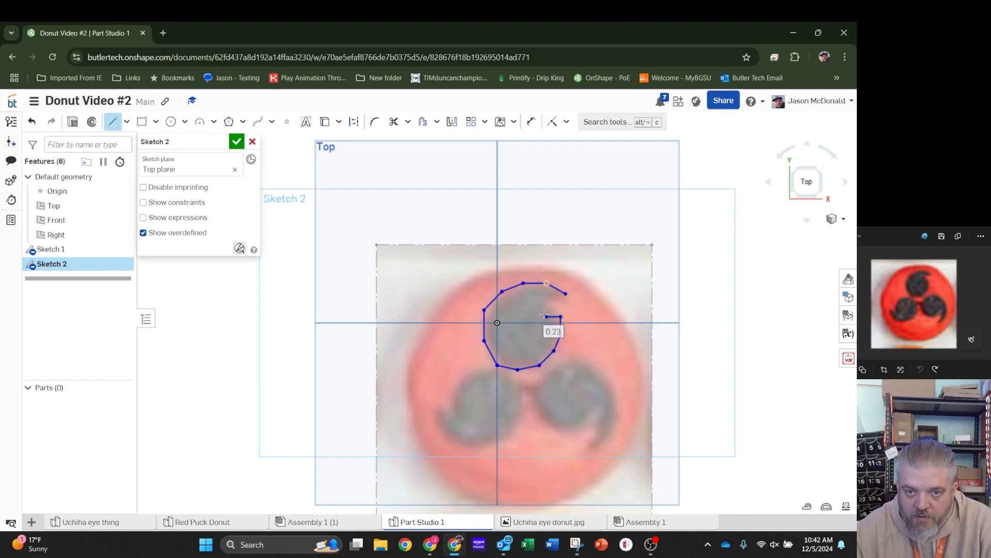
pyautogui.click(546, 316)
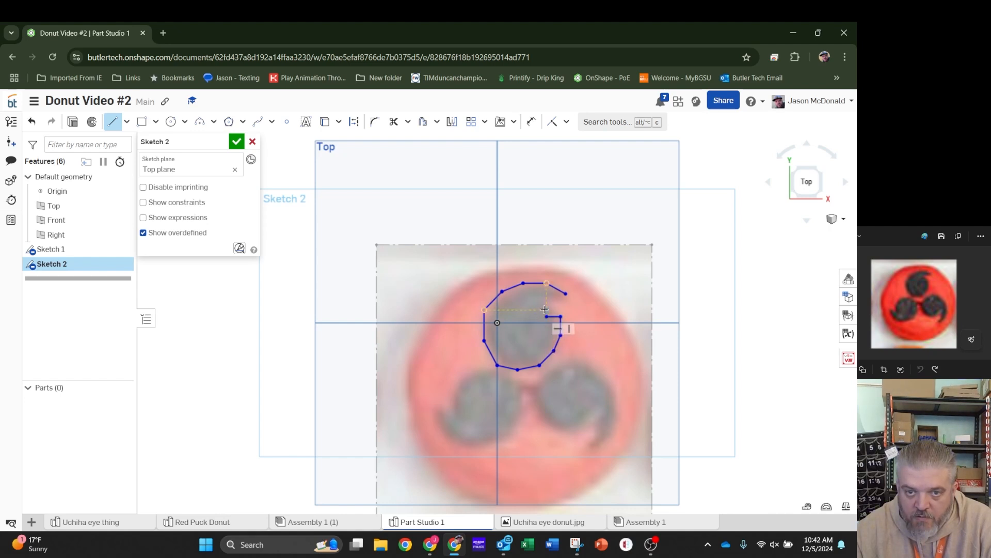
pyautogui.click(546, 310)
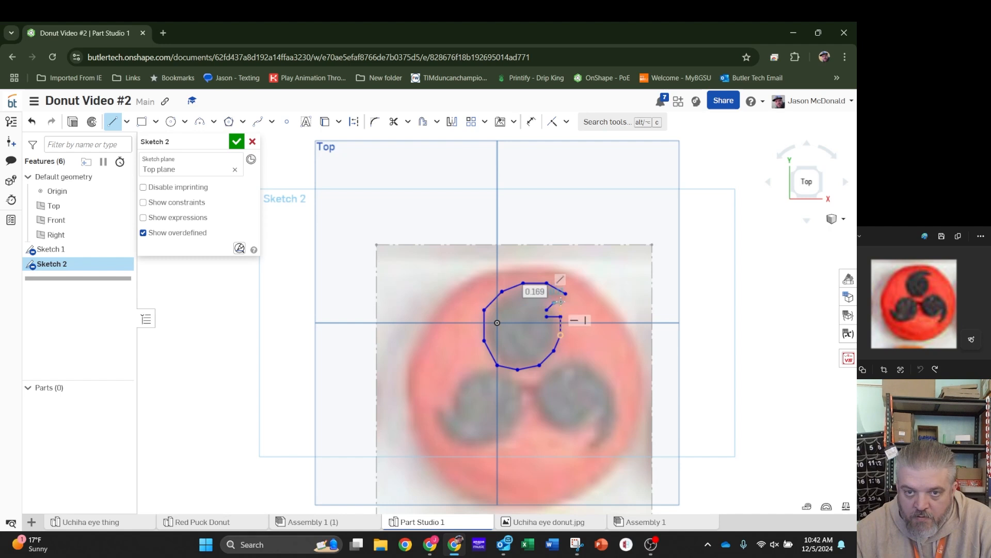
pyautogui.click(561, 302)
pyautogui.click(566, 294)
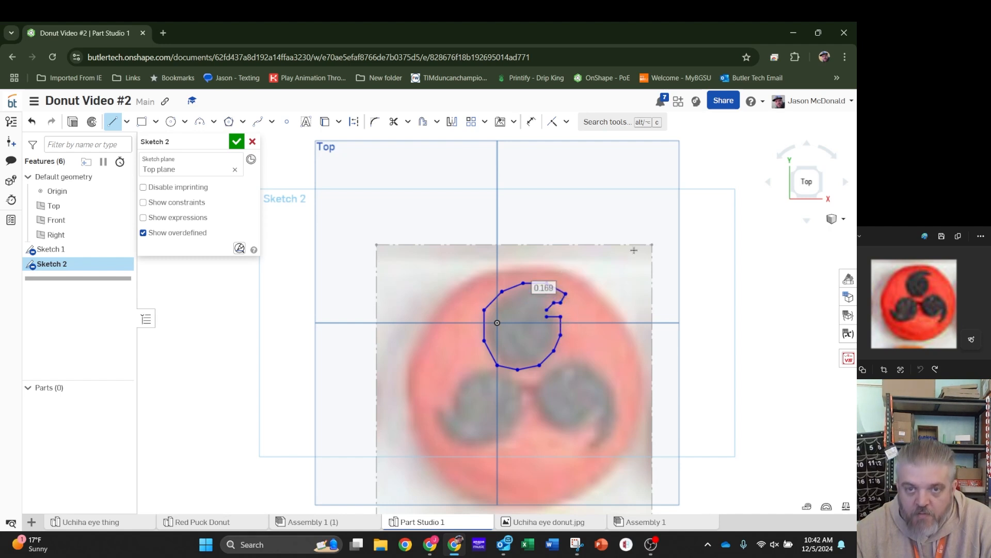
pyautogui.click(236, 142)
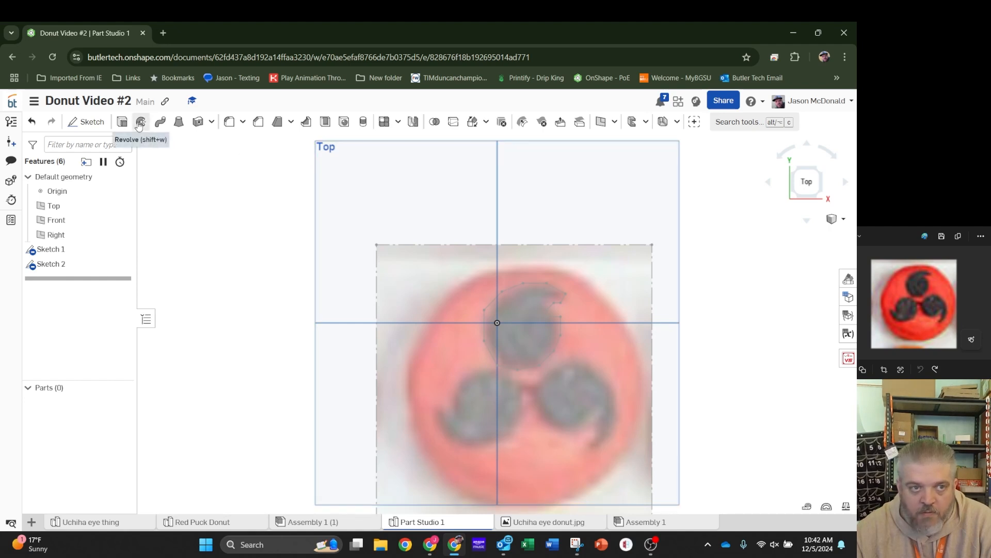
# Reopen the upper swirl's sketch, close the gap at its inner notch with short lines, and finish the sketch.
pyautogui.click(122, 122)
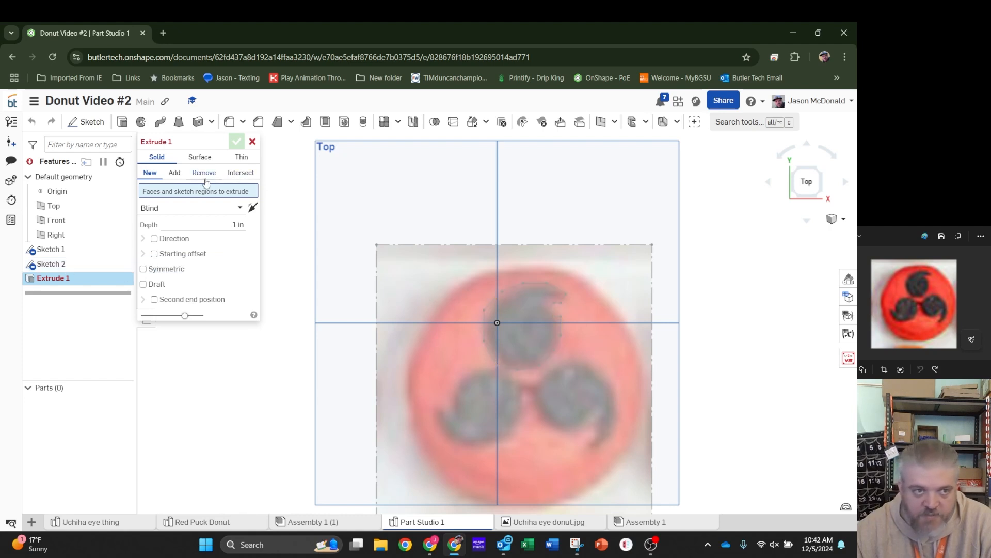
pyautogui.doubleClick(51, 263)
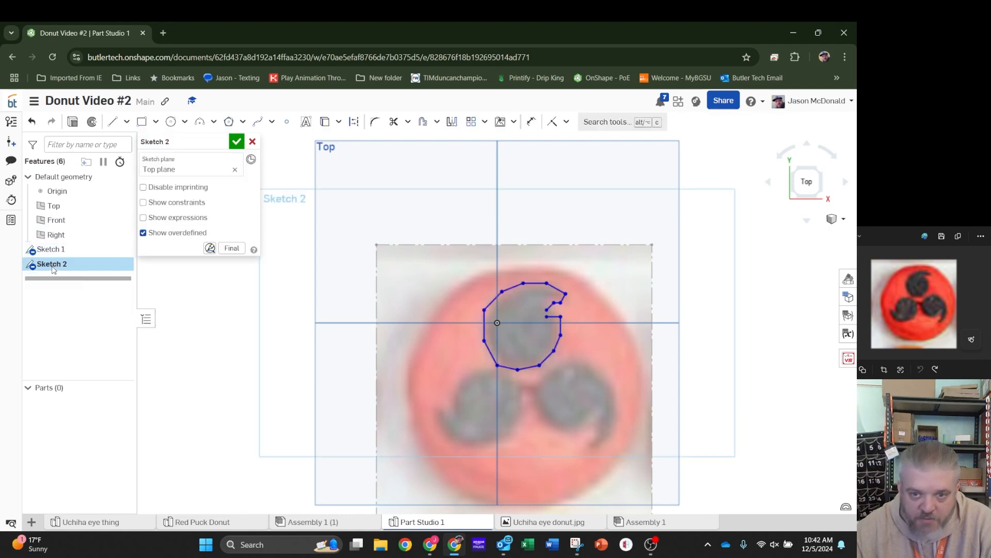
pyautogui.scroll(5, 579, 345)
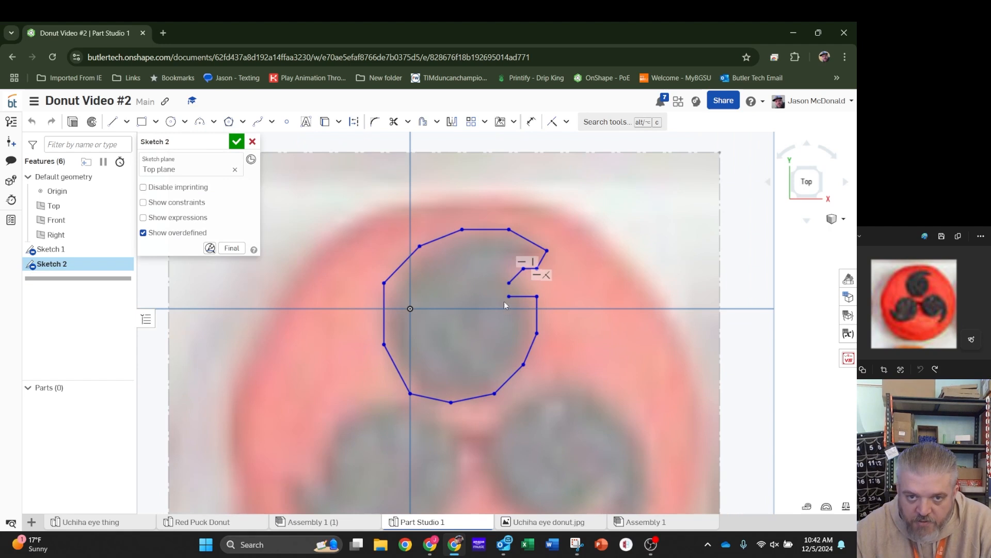
pyautogui.click(111, 122)
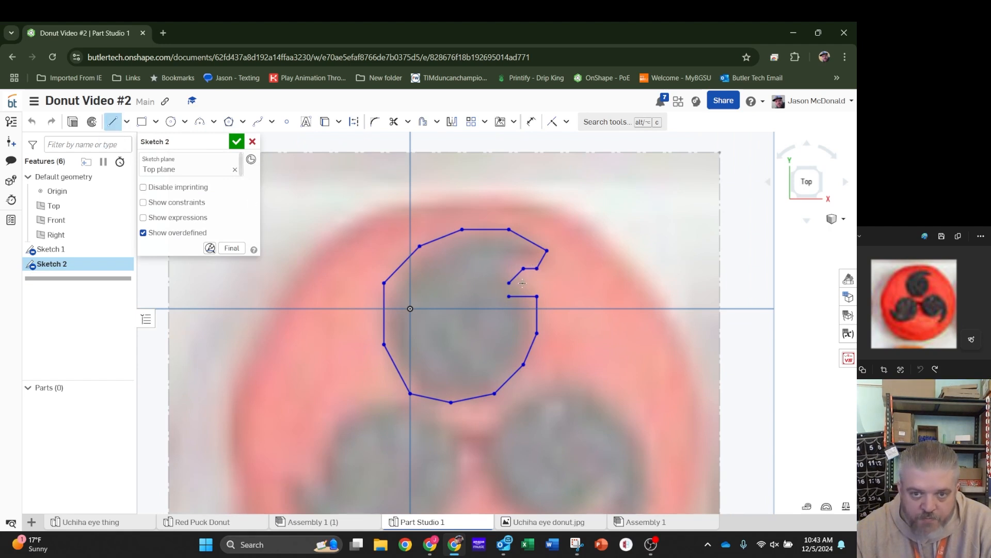
pyautogui.click(492, 297)
pyautogui.click(509, 297)
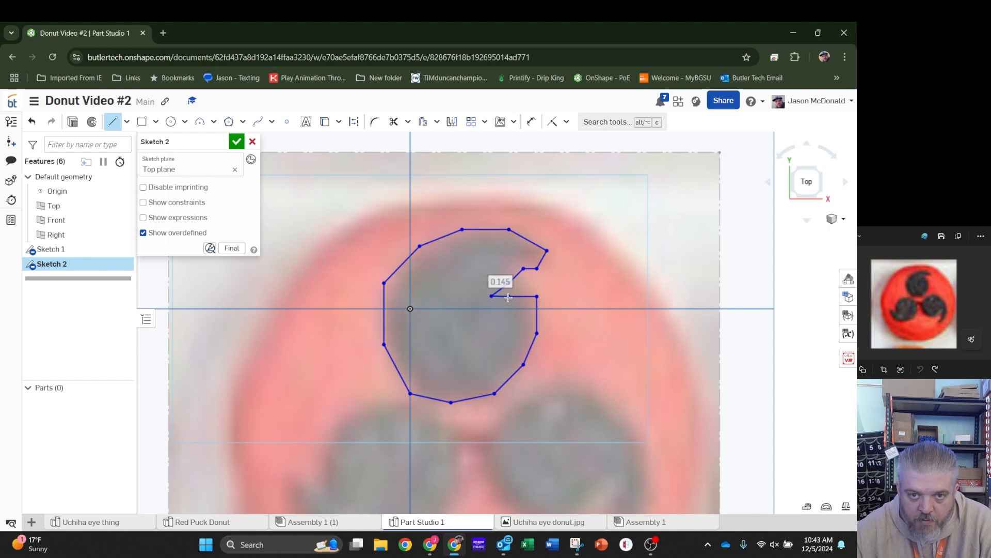
pyautogui.click(237, 142)
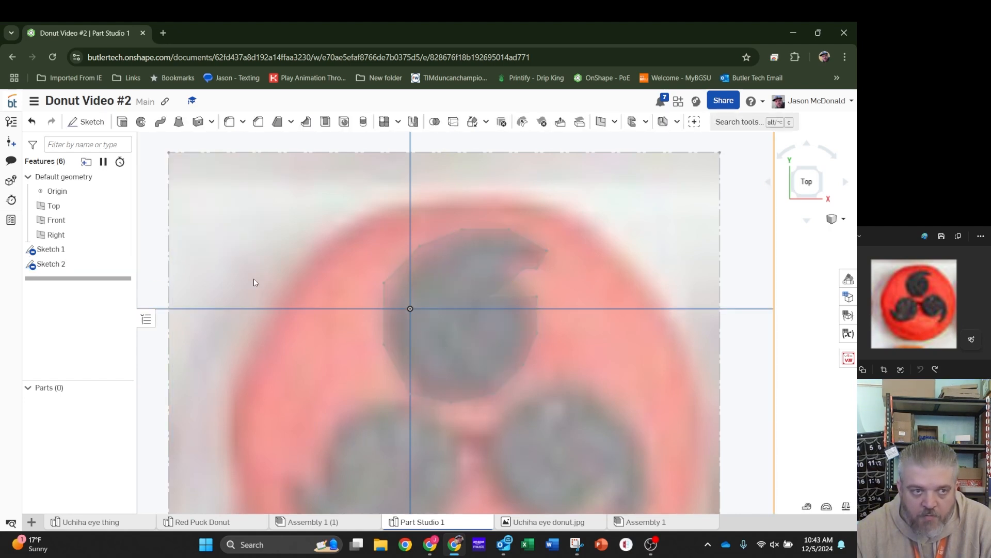
# Extrude the upper swirl outline as a new solid with a blind depth of 0.2 in.
pyautogui.click(122, 122)
pyautogui.click(56, 266)
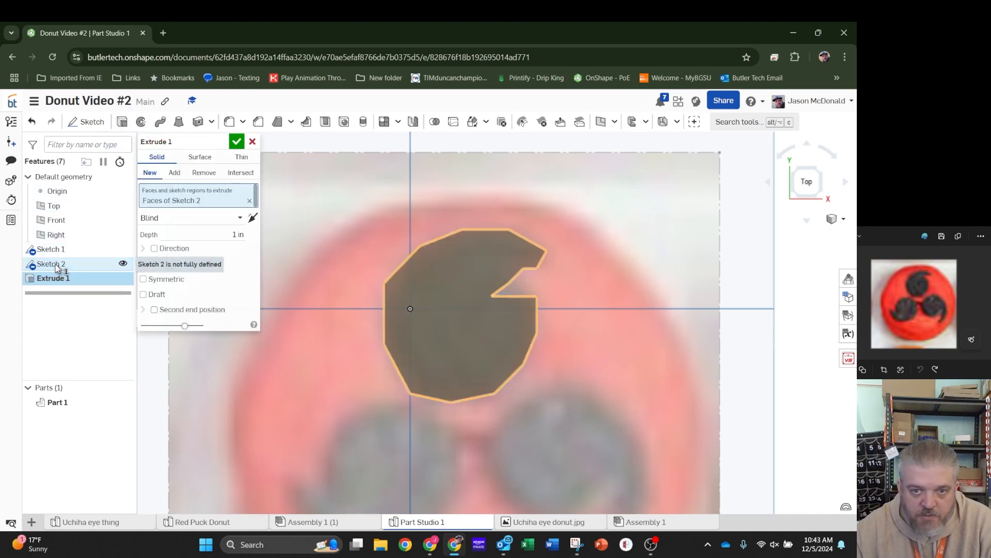
pyautogui.click(238, 235)
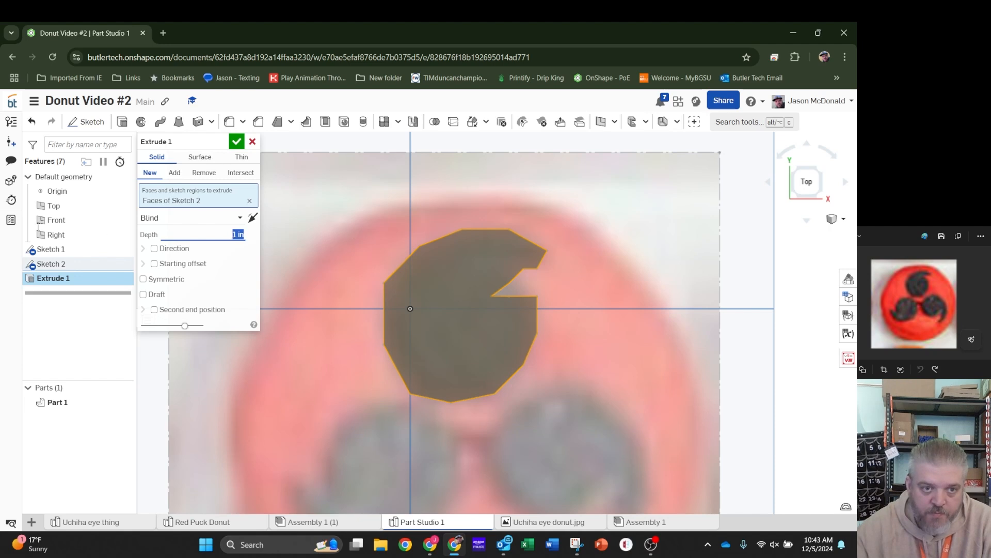
pyautogui.click(227, 234)
pyautogui.press('BackSpace')
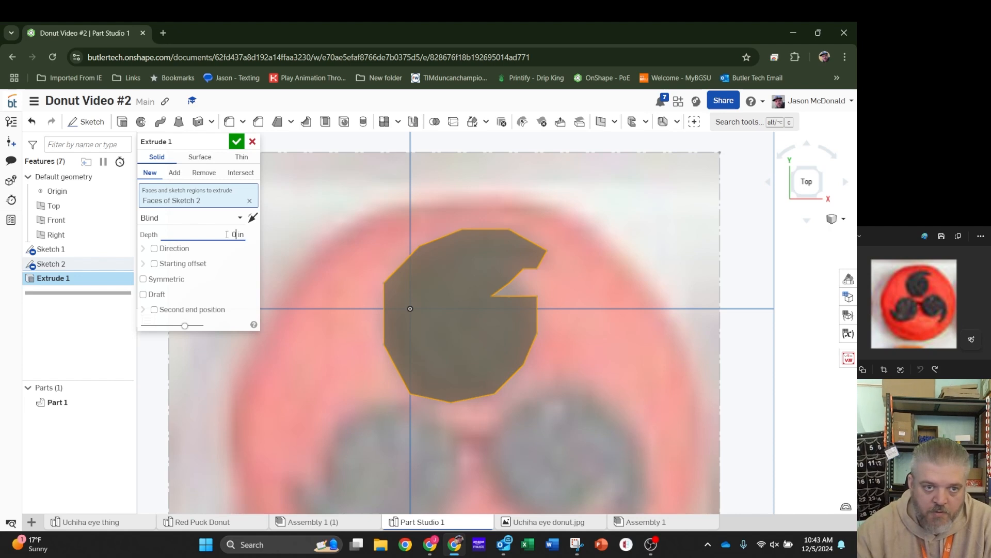
pyautogui.write('0.2')
pyautogui.press('Tab')
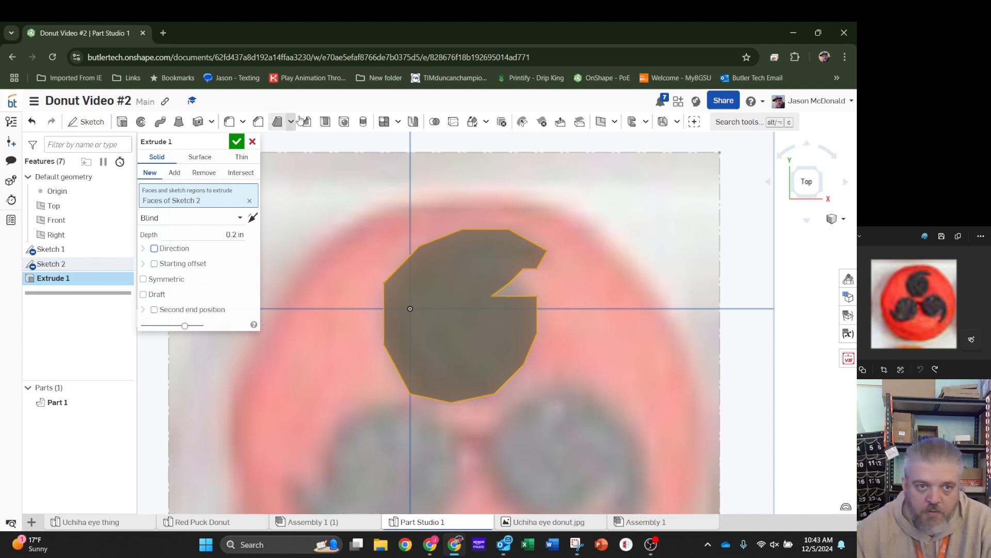
pyautogui.click(236, 142)
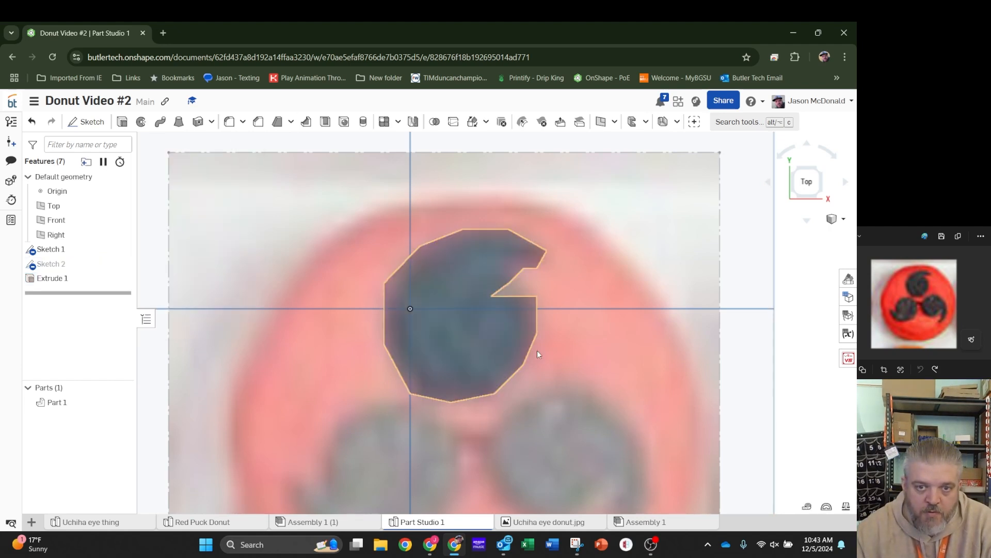
# Apply a black appearance to the front face of the extruded upper swirl.
pyautogui.moveTo(602, 399)
pyautogui.mouseDown(button='right')
pyautogui.moveTo(543, 395)
pyautogui.moveTo(588, 389)
pyautogui.moveTo(603, 398)
pyautogui.mouseUp(button='right')
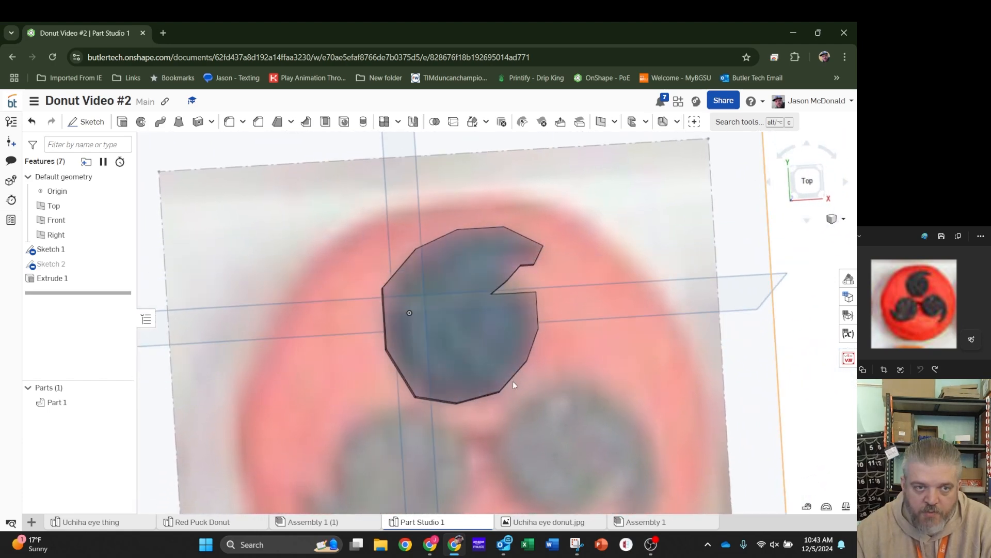
pyautogui.rightClick(469, 361)
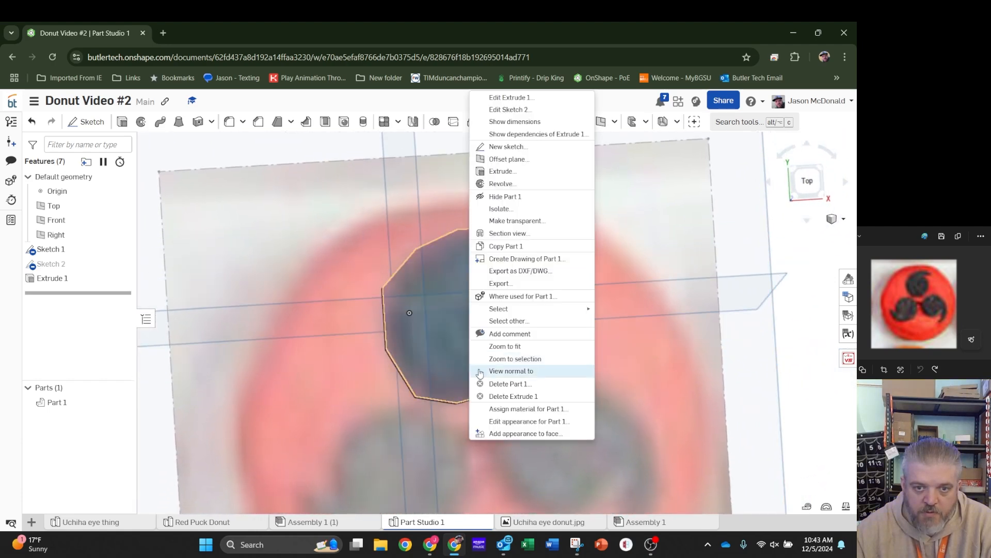
pyautogui.click(519, 433)
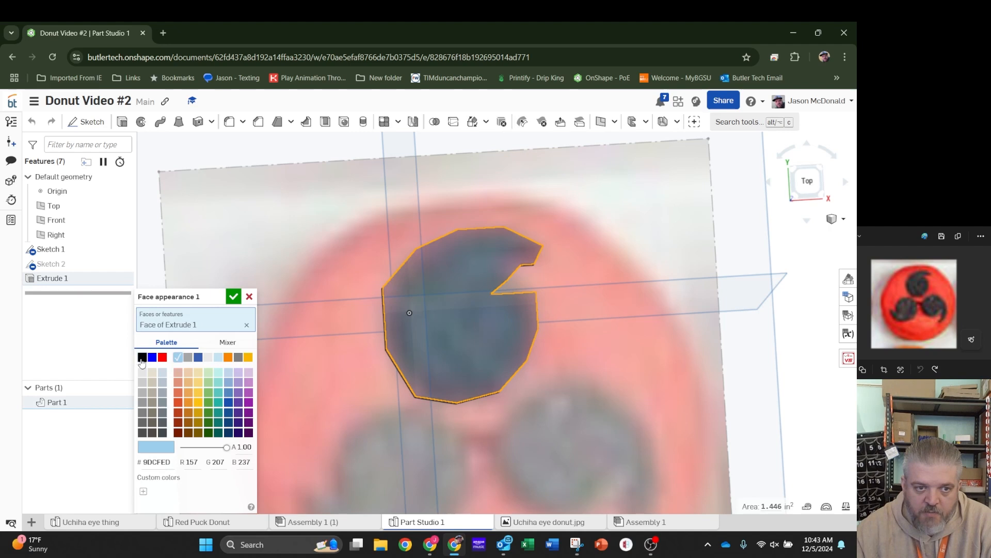
pyautogui.click(142, 358)
pyautogui.click(233, 297)
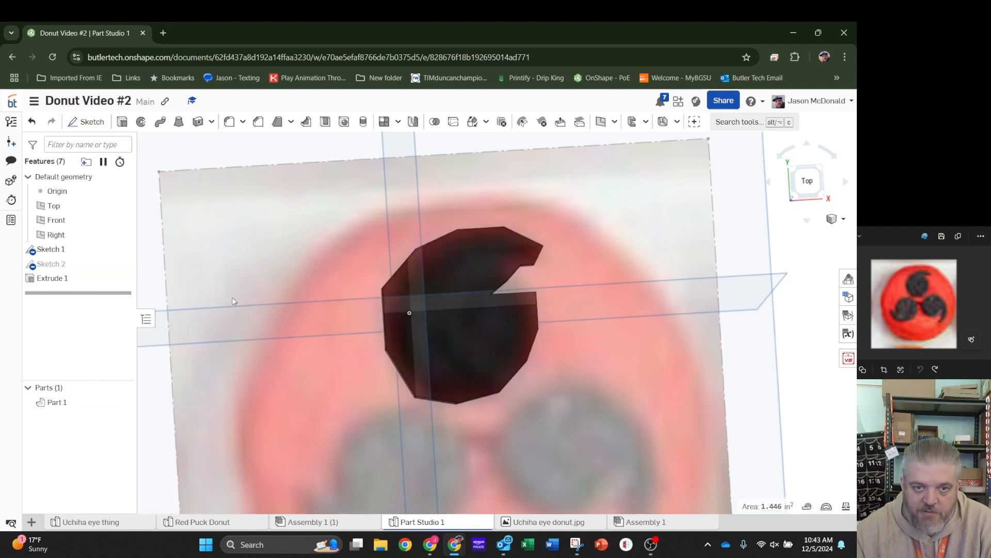
# Start a third sketch on the Top plane and draw an arc of about 0.51 in radius over the top of the lower-left swirl.
pyautogui.scroll(-4, 612, 386)
pyautogui.moveTo(642, 441); pyautogui.dragTo(542, 393, button='middle')
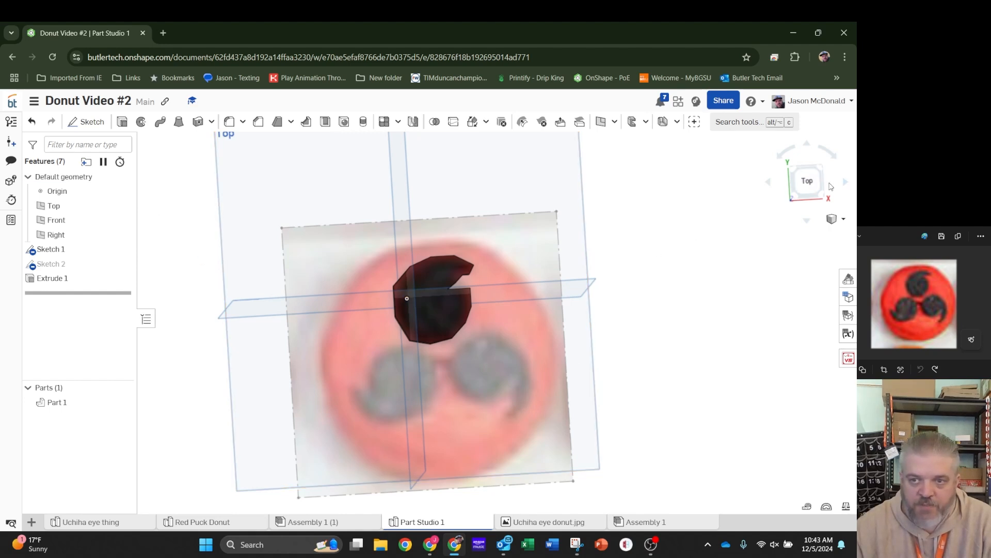
pyautogui.click(800, 195)
pyautogui.click(810, 170)
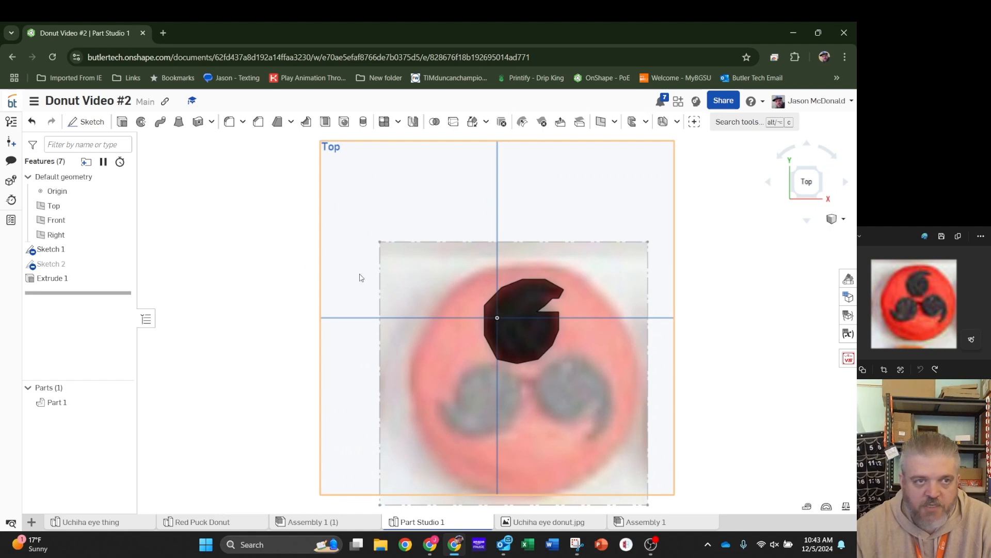
pyautogui.click(89, 122)
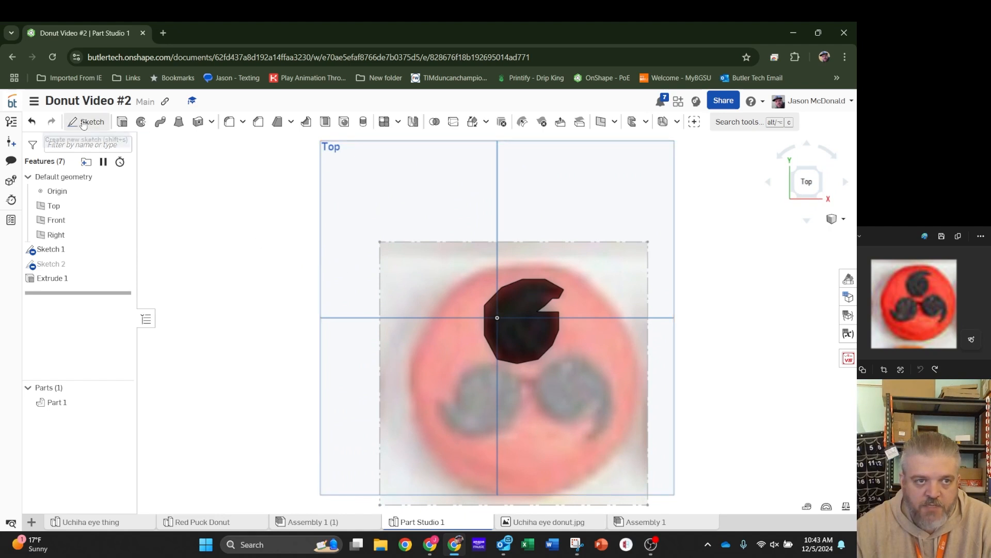
pyautogui.click(332, 149)
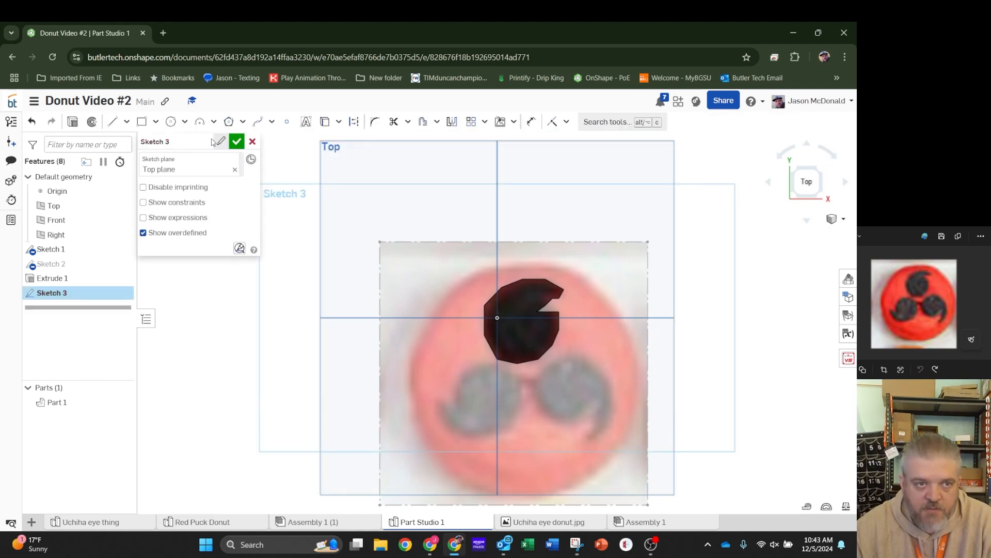
pyautogui.click(199, 123)
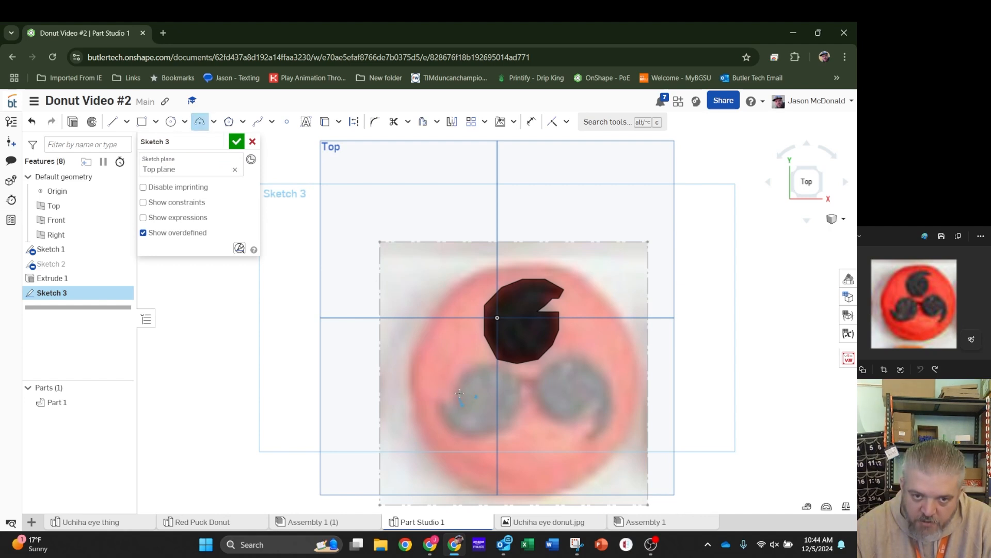
pyautogui.click(518, 406)
pyautogui.click(489, 375)
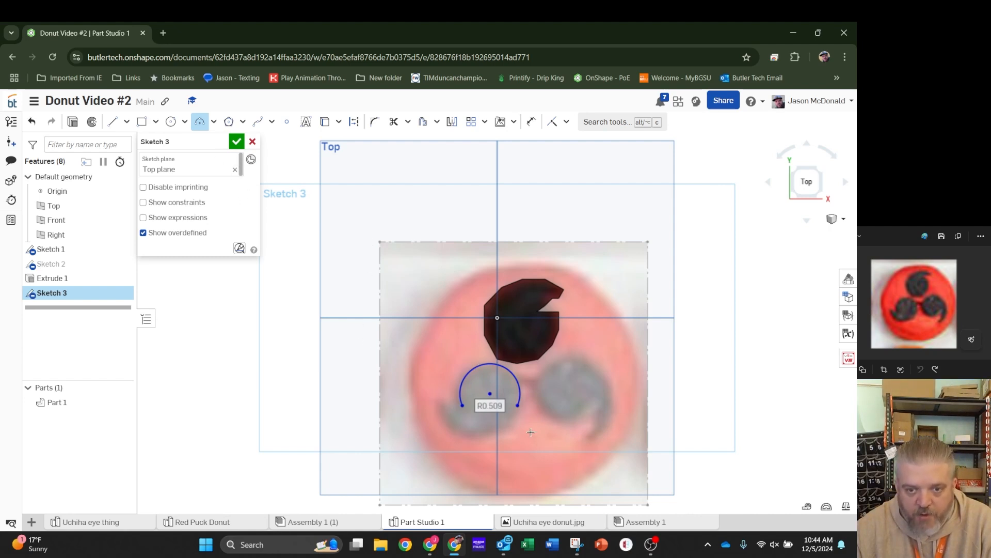
# Continue the lower-left swirl outline with arcs of about 0.53 and 0.58 in radius, closing it with a horizontal line about 0.39 in long.
pyautogui.click(518, 405)
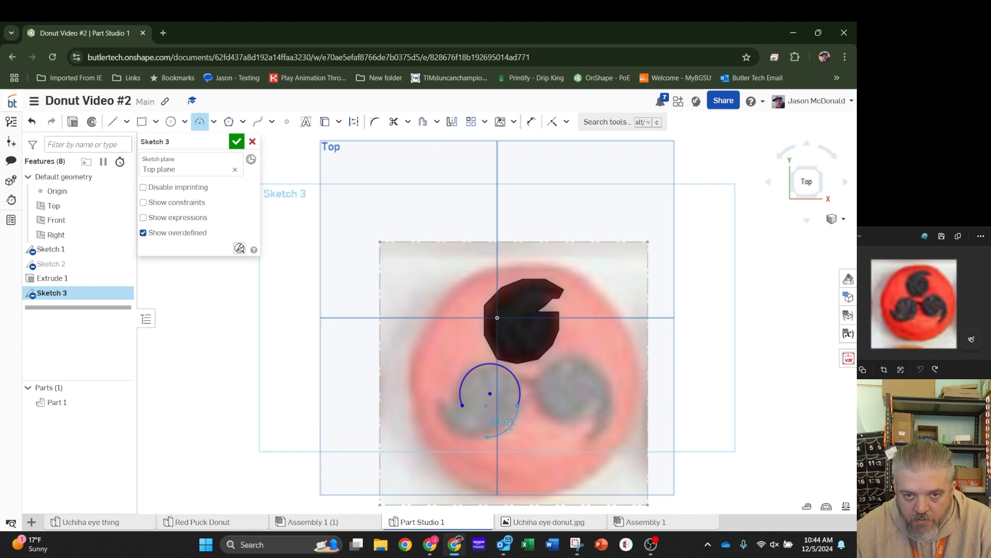
pyautogui.click(487, 437)
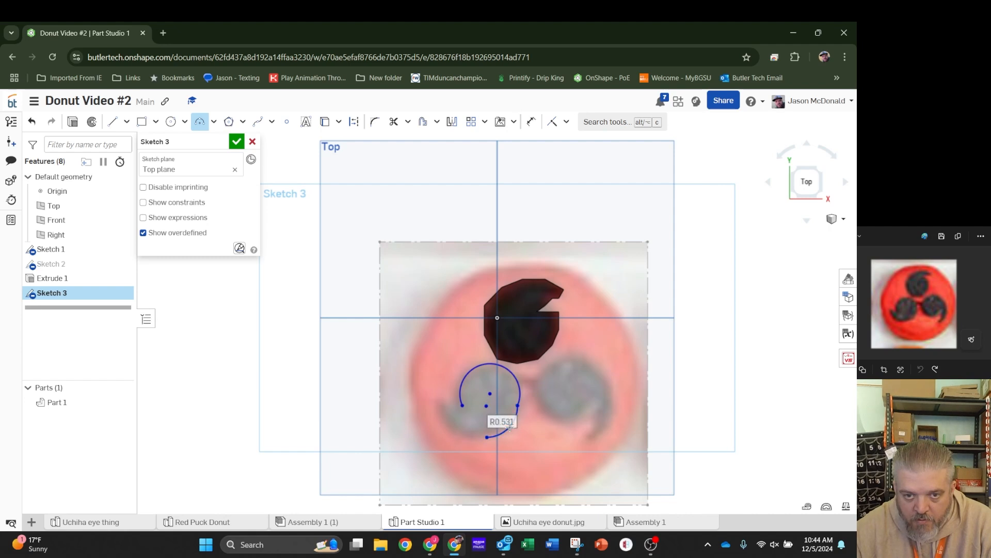
pyautogui.click(440, 406)
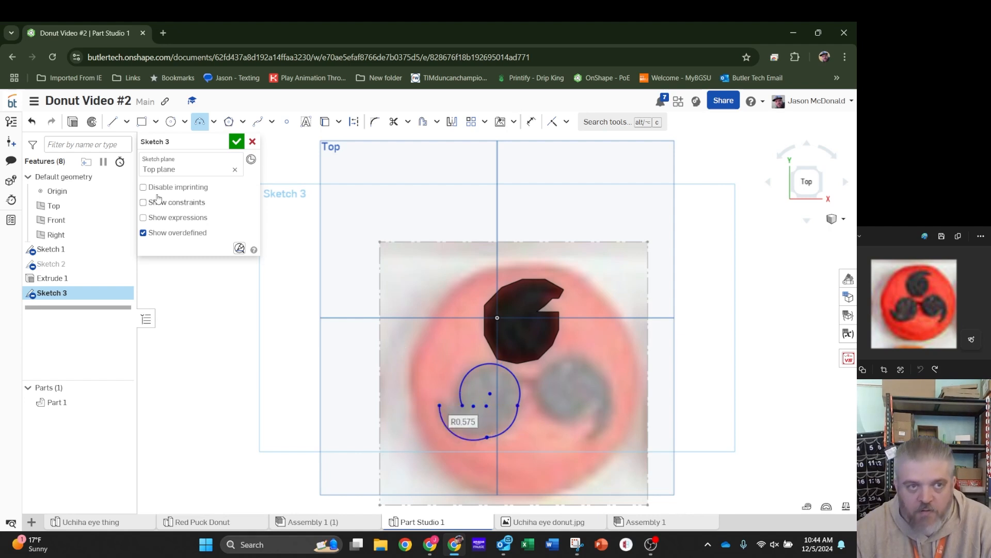
pyautogui.click(112, 122)
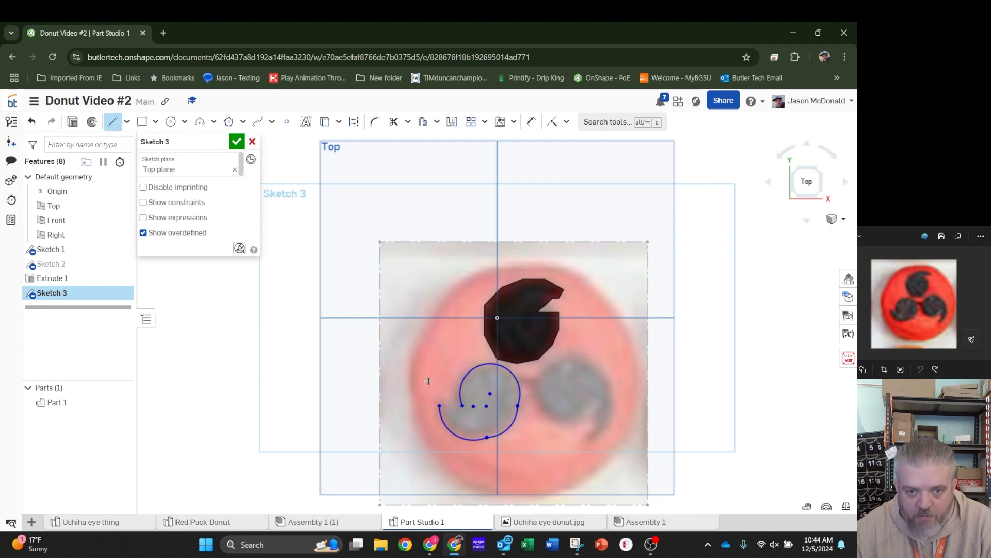
pyautogui.click(440, 406)
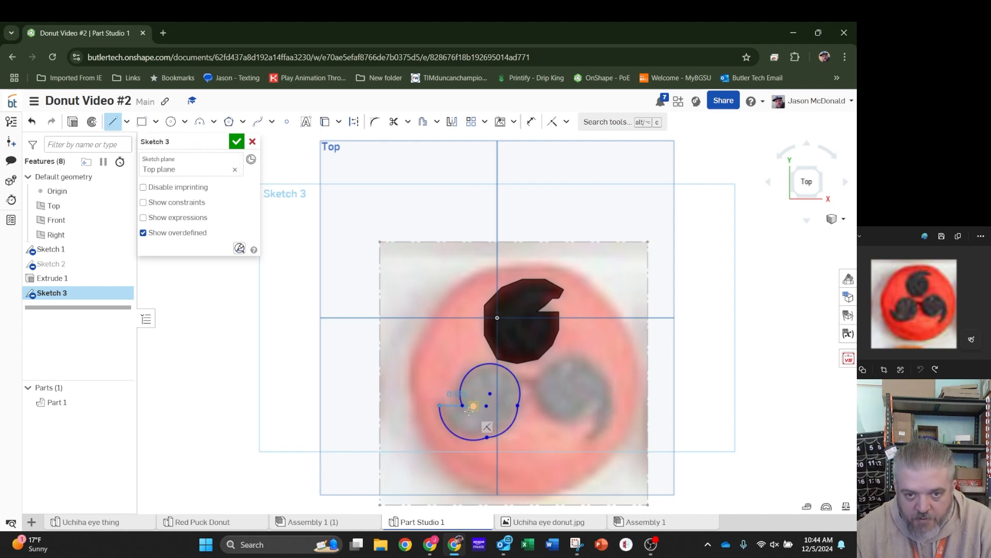
pyautogui.click(465, 408)
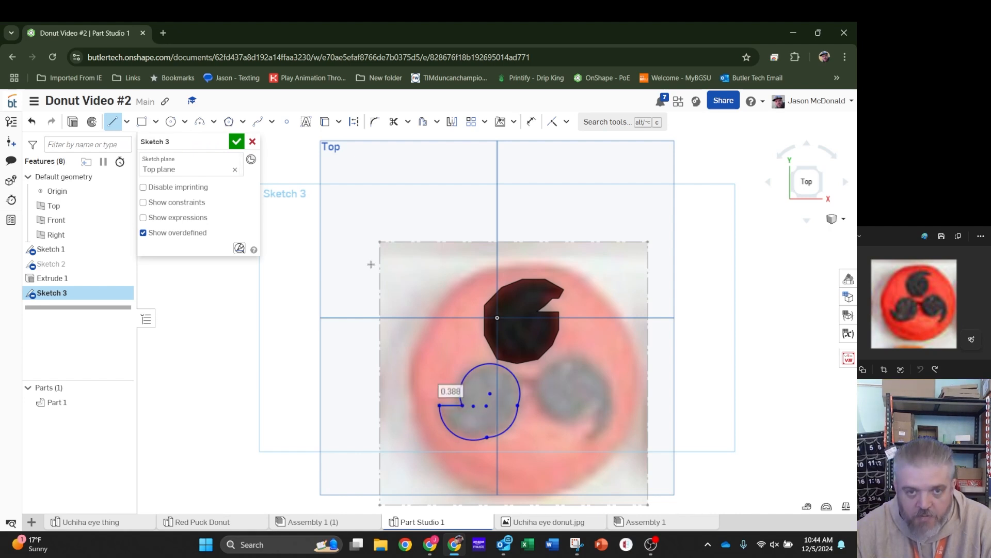
# Extrude the lower-left swirl outline as a new solid with a blind depth of 0.2 in.
pyautogui.click(71, 124)
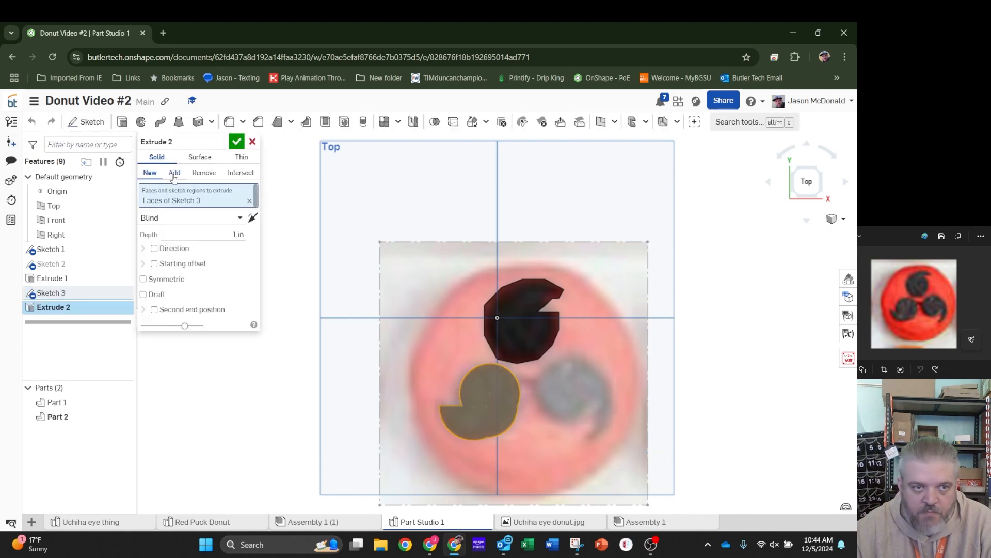
pyautogui.click(206, 236)
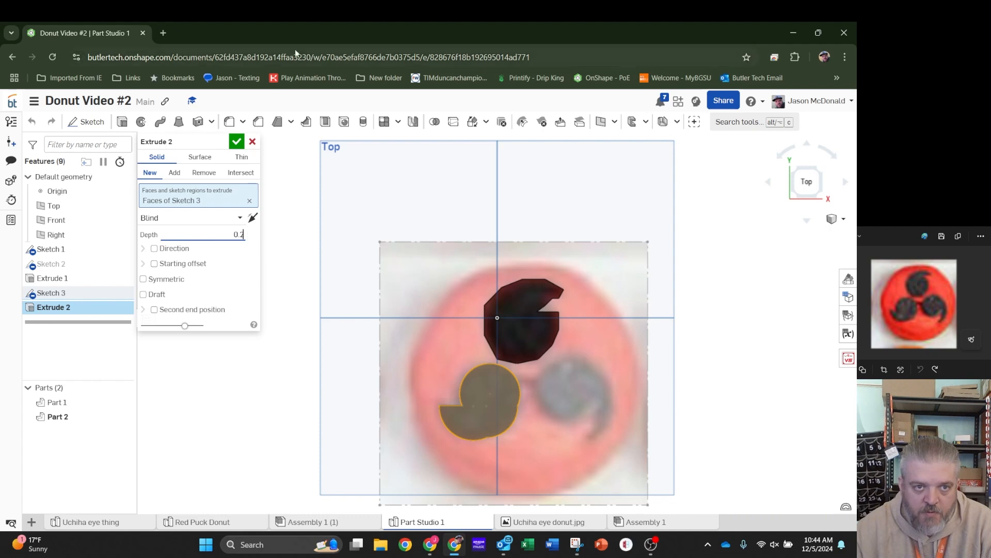
pyautogui.click(236, 141)
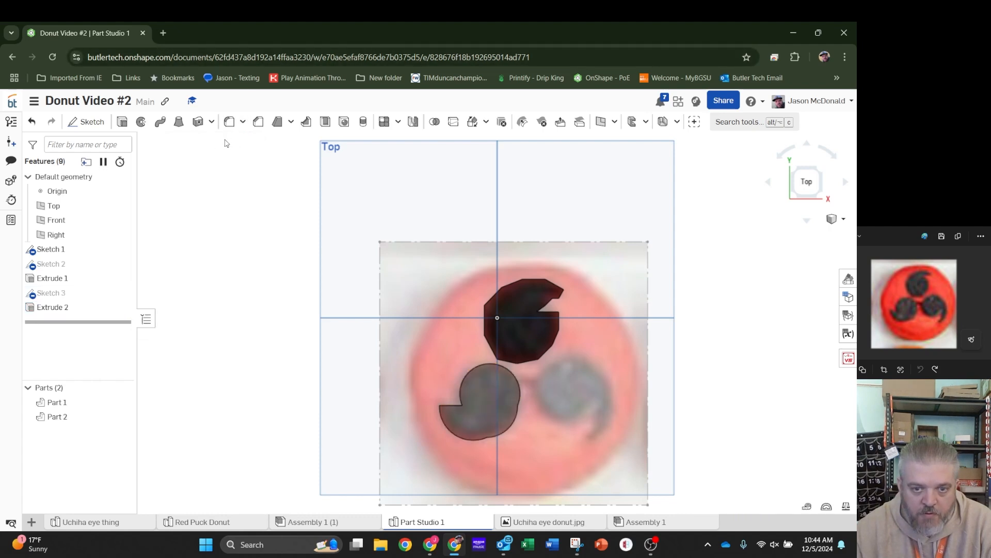
# Apply a black appearance to the front face of the extruded lower-left swirl.
pyautogui.rightClick(505, 422)
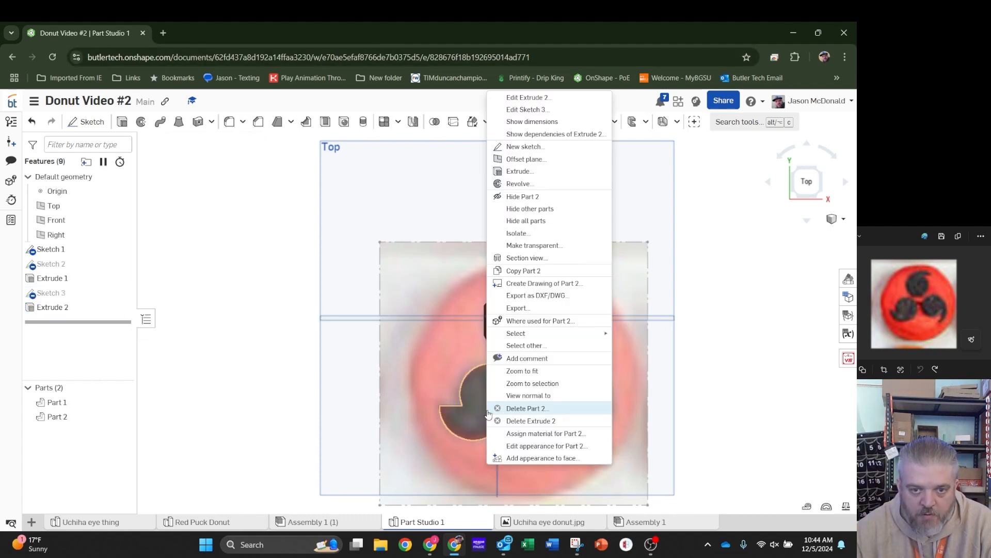
pyautogui.click(542, 447)
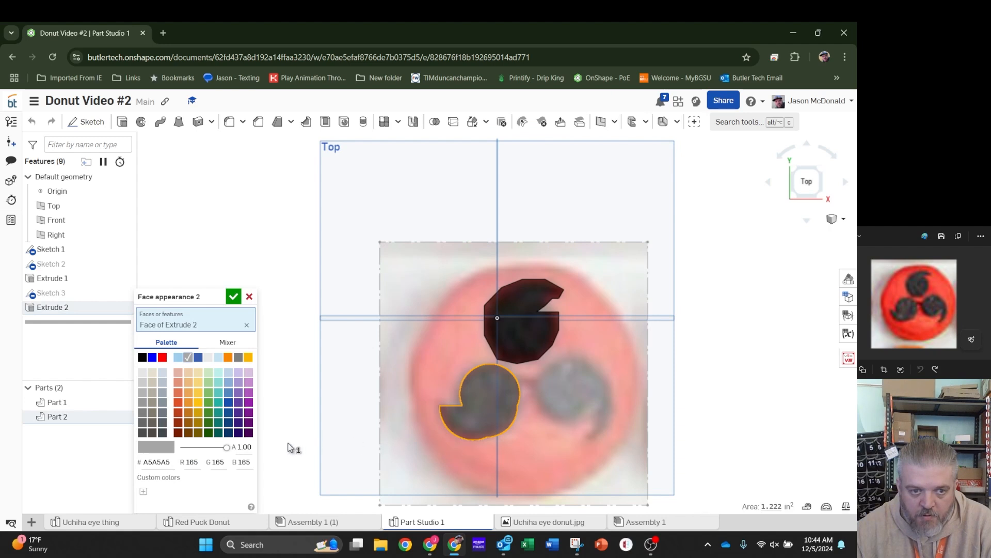
pyautogui.click(143, 357)
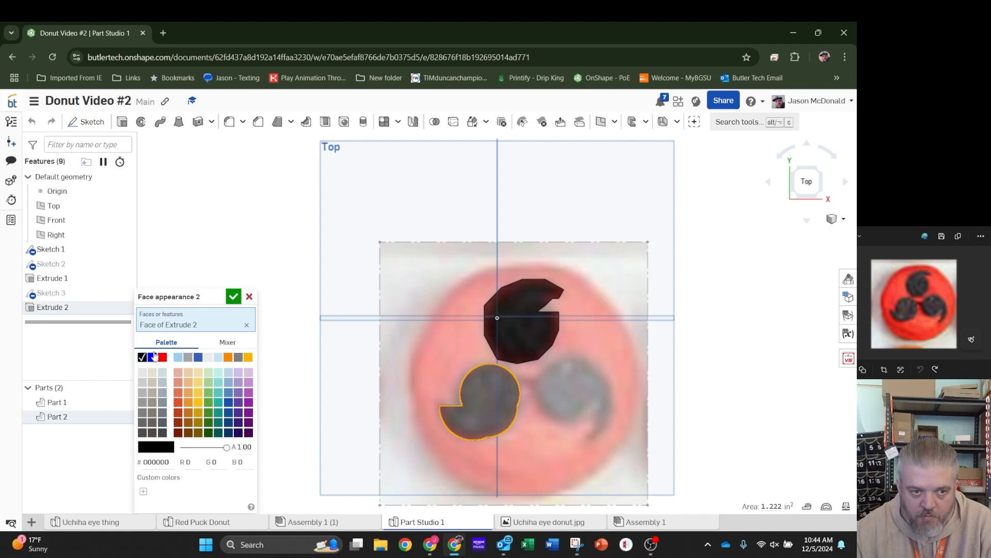
pyautogui.click(234, 297)
pyautogui.press('Down')
pyautogui.press('Down')
pyautogui.press('Down')
pyautogui.press('Right')
pyautogui.press('Right')
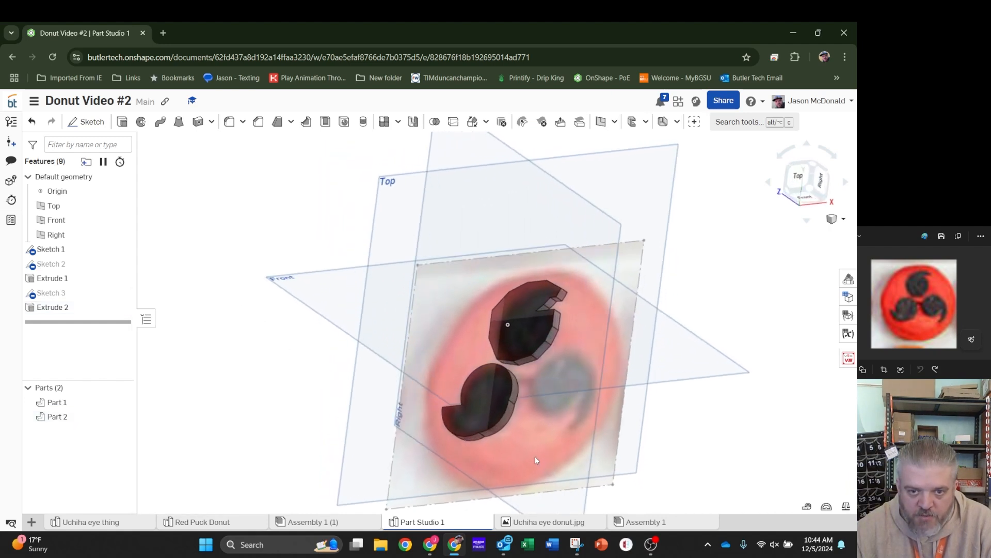
pyautogui.hotkey('shift', '5')
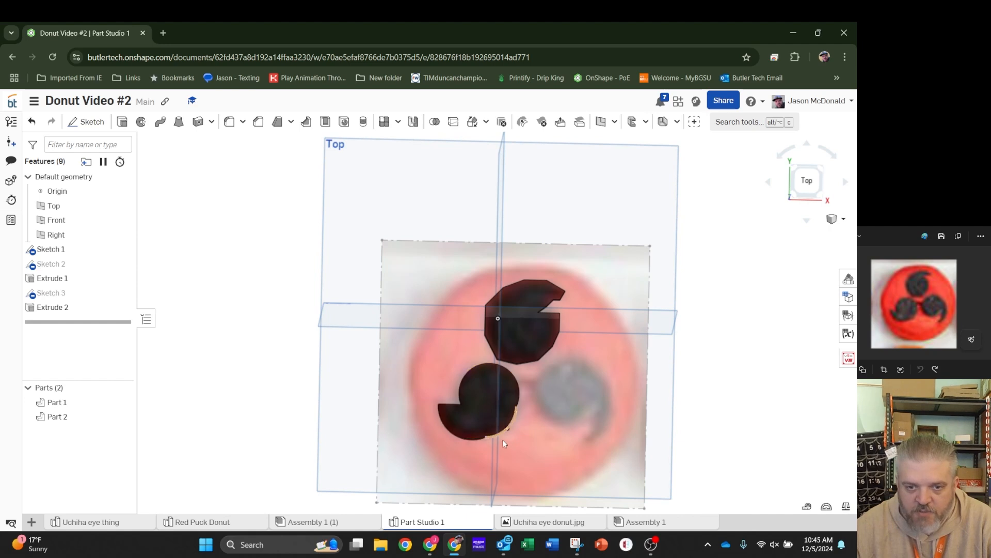
# Open Sketch 2 in the Uchiha eye thing part studio to examine its spline outline, close it and return to Part Studio 1.
pyautogui.click(102, 523)
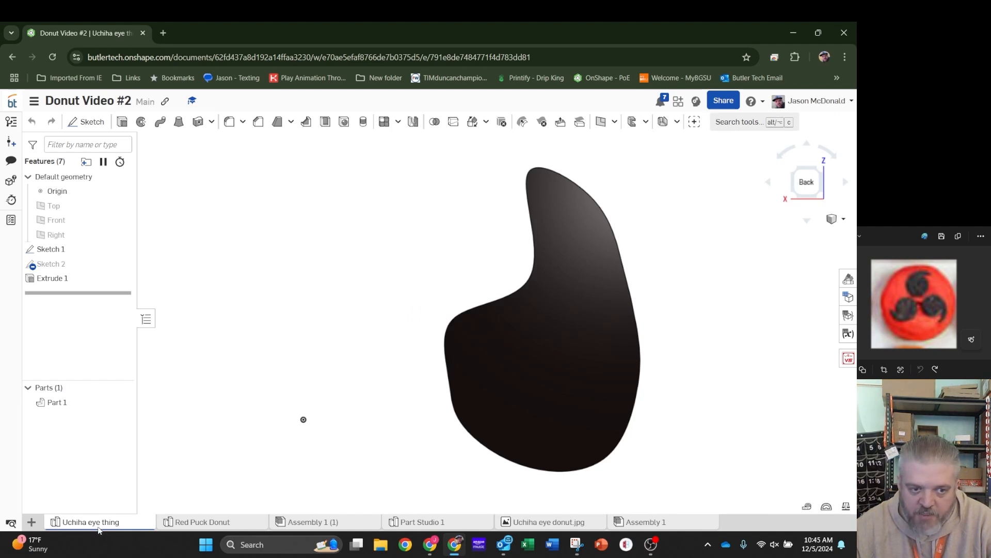
pyautogui.doubleClick(66, 252)
pyautogui.doubleClick(63, 264)
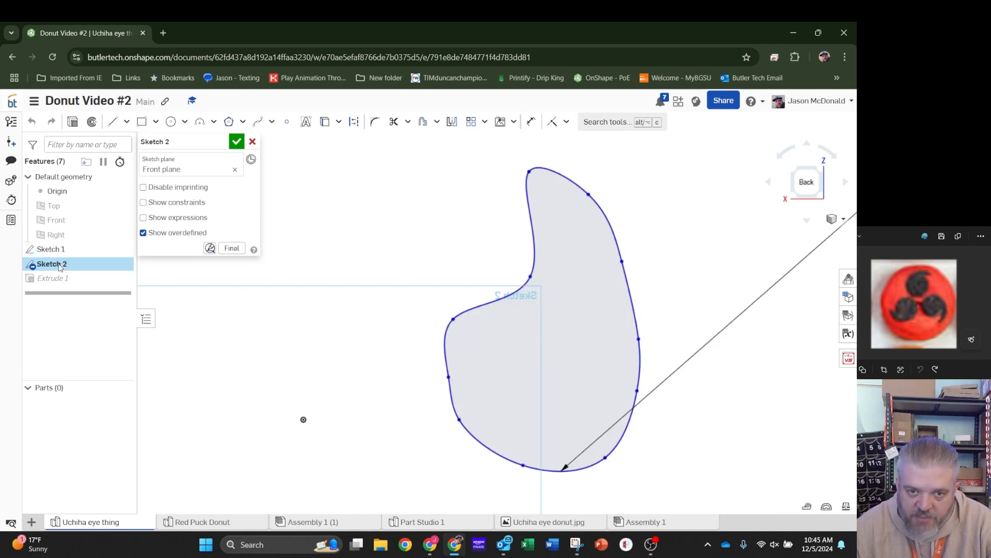
pyautogui.click(252, 142)
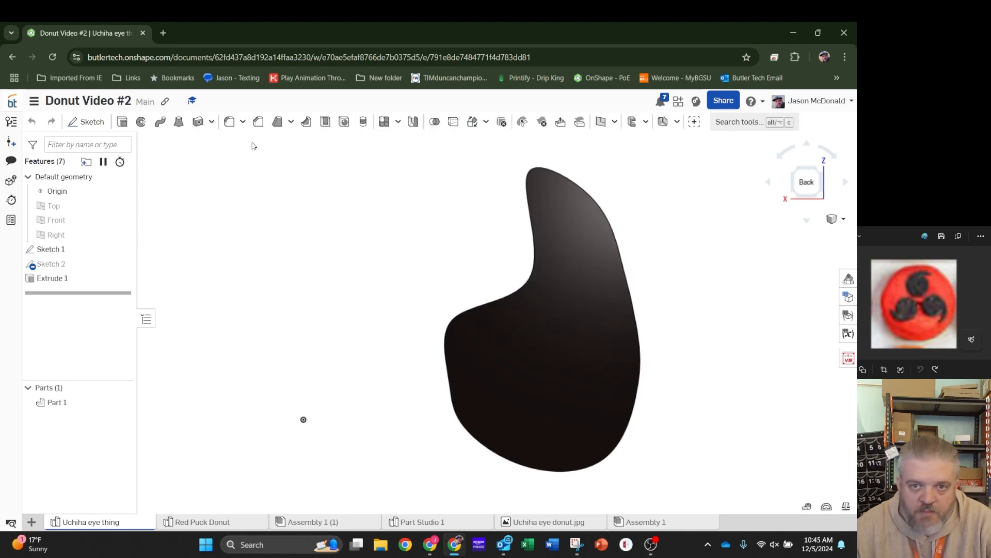
pyautogui.click(563, 528)
pyautogui.click(440, 523)
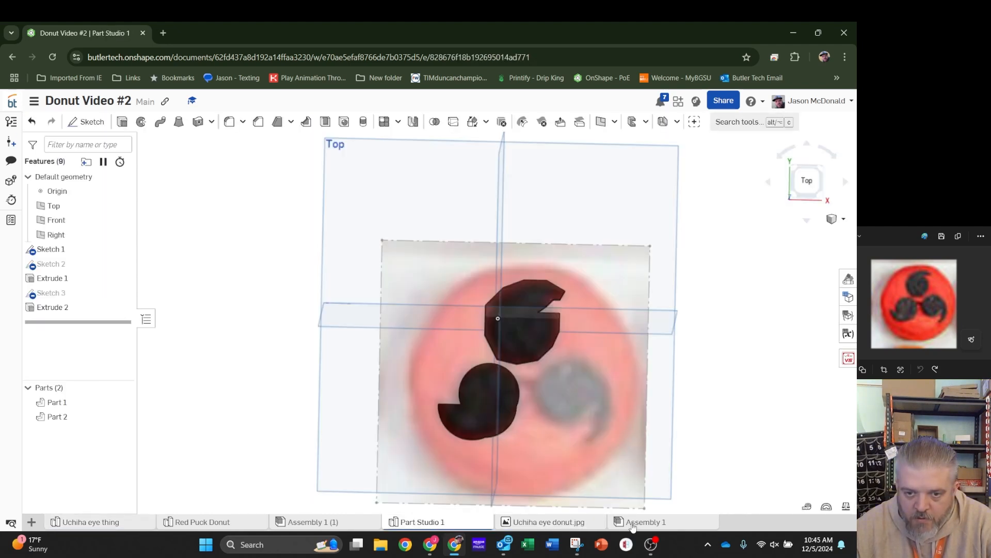
pyautogui.moveTo(636, 526)
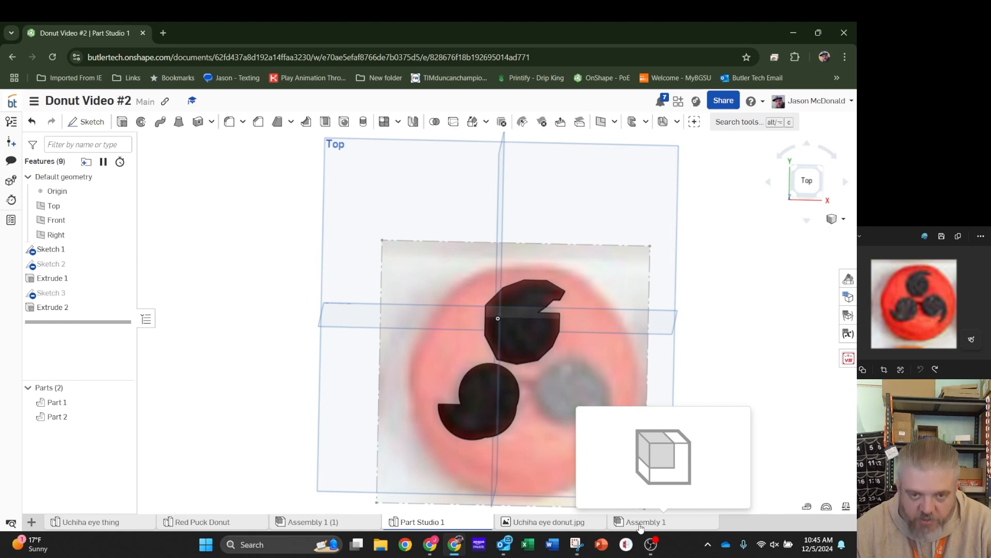
# Switch the Red Puck Donut part studio's display to shaded with edges.
pyautogui.click(224, 525)
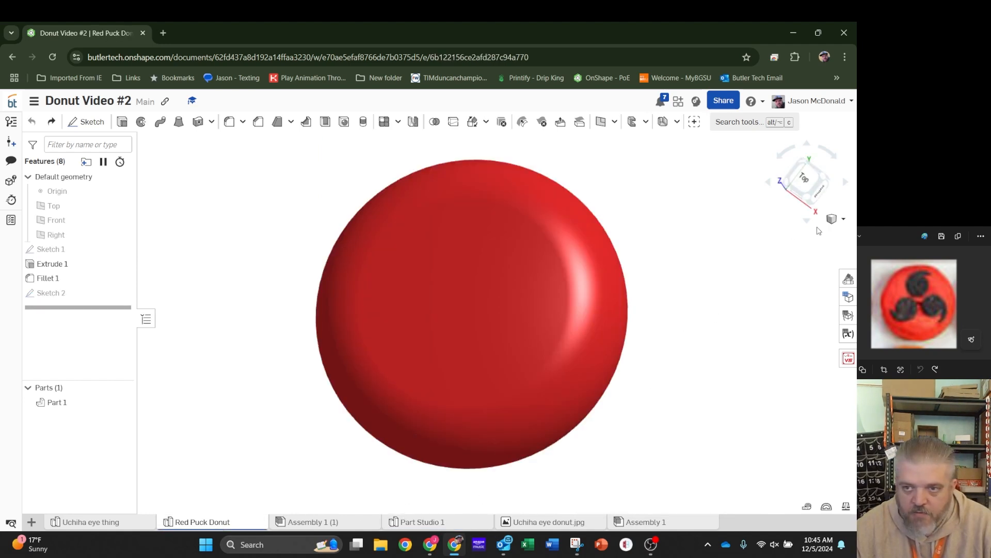
pyautogui.click(843, 219)
pyautogui.moveTo(796, 326)
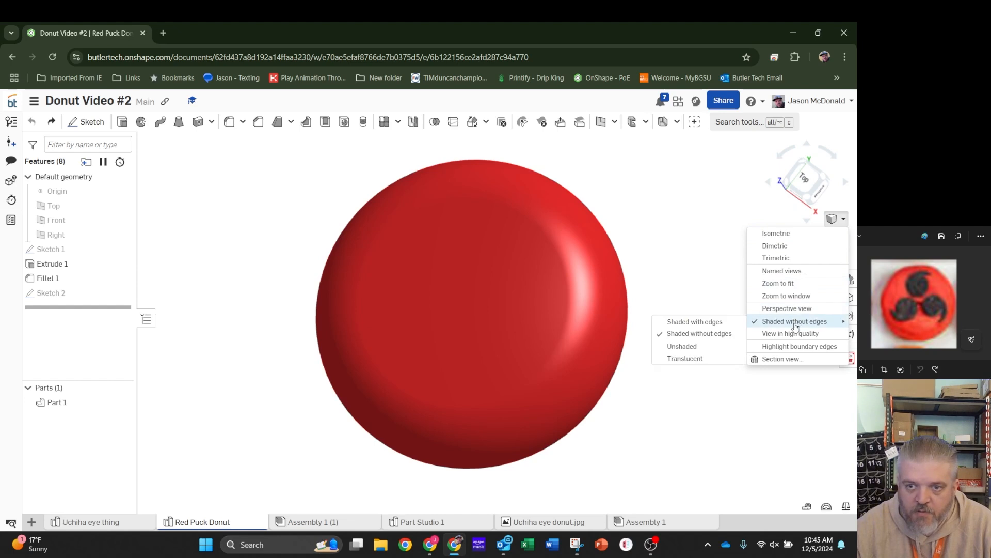
pyautogui.click(718, 322)
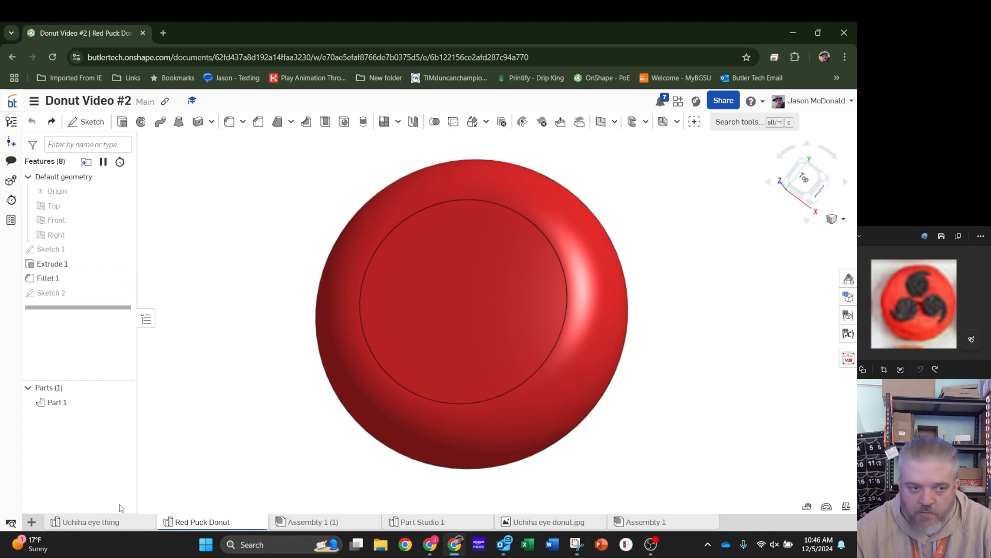
# Create a new part studio and sketch a 2.5 in diameter circle centred on the origin on the Top plane.
pyautogui.click(31, 522)
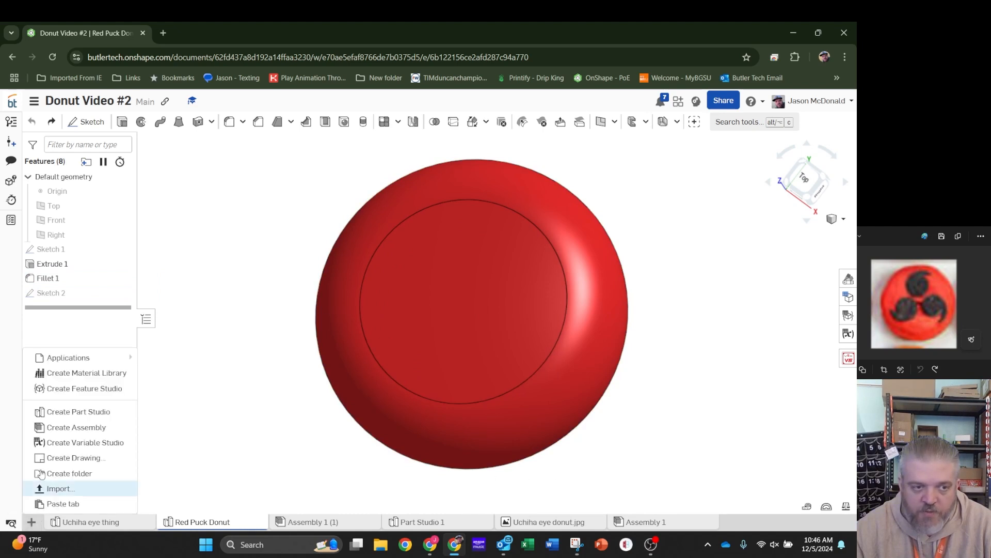
pyautogui.click(53, 411)
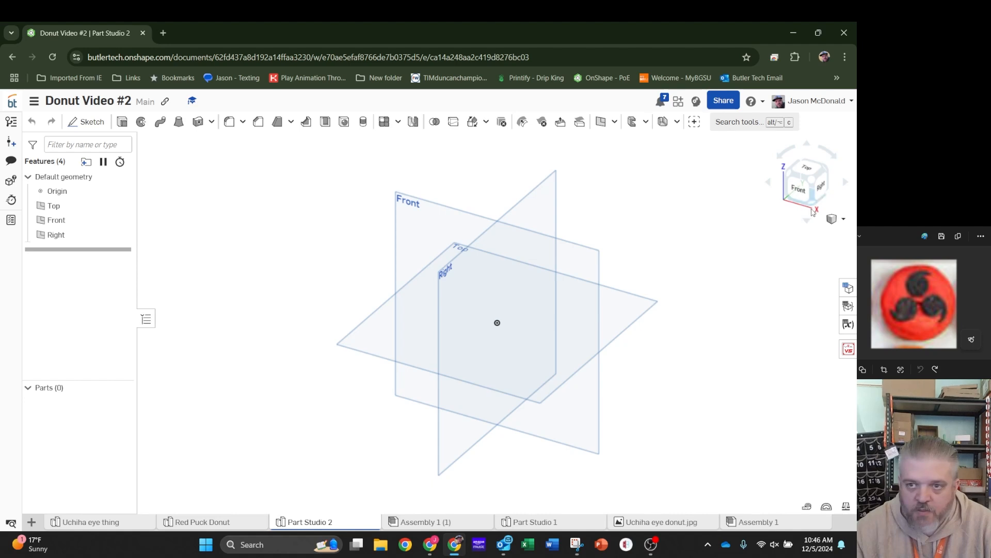
pyautogui.click(807, 167)
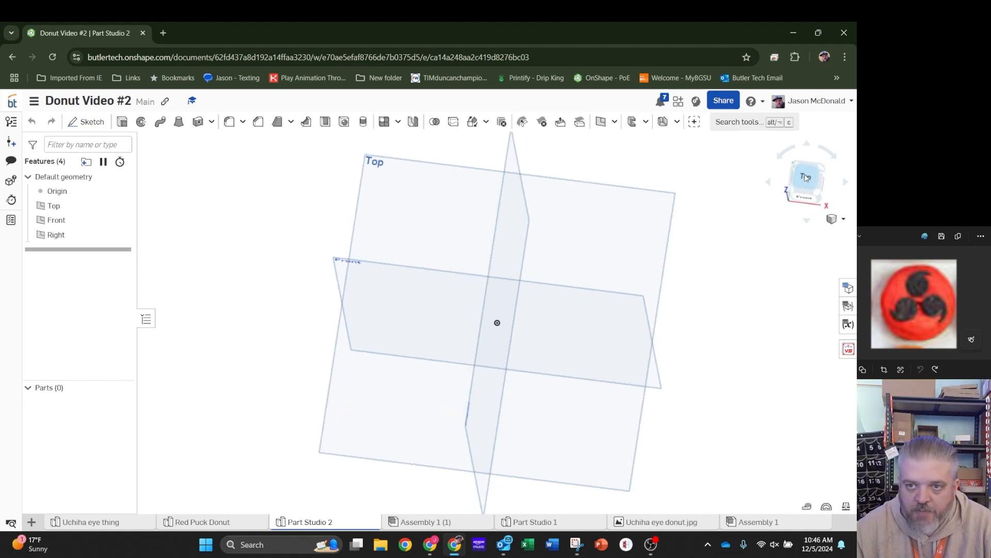
pyautogui.click(92, 124)
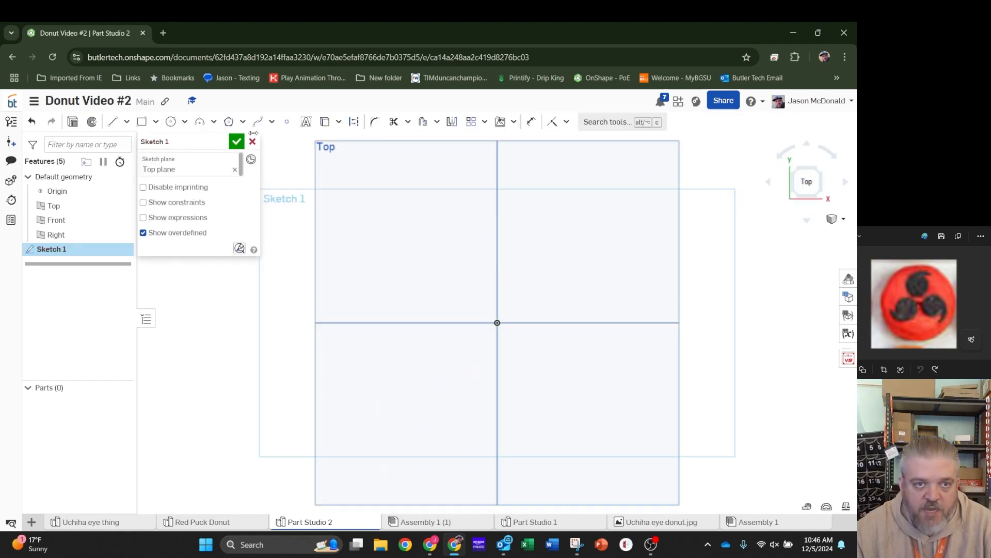
pyautogui.click(171, 121)
pyautogui.click(498, 323)
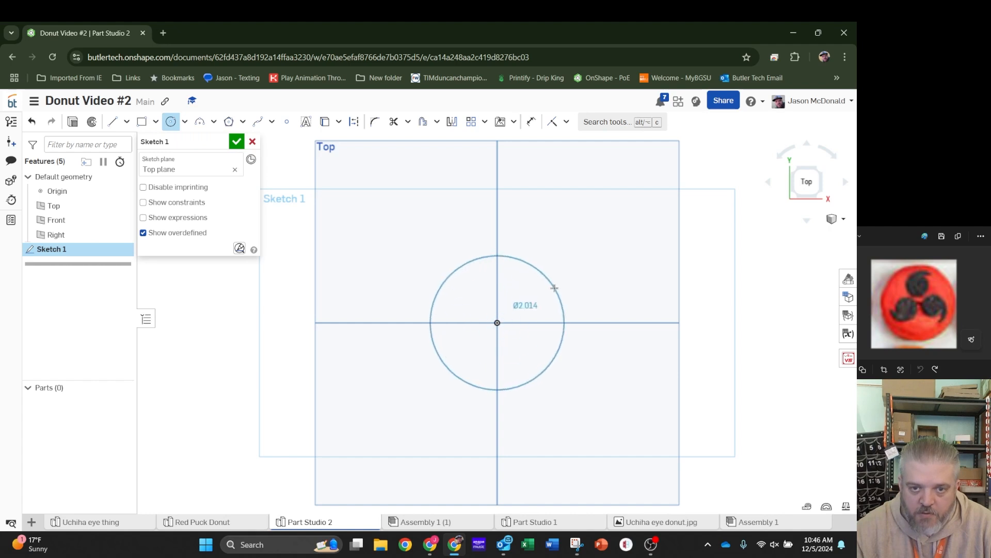
pyautogui.click(565, 282)
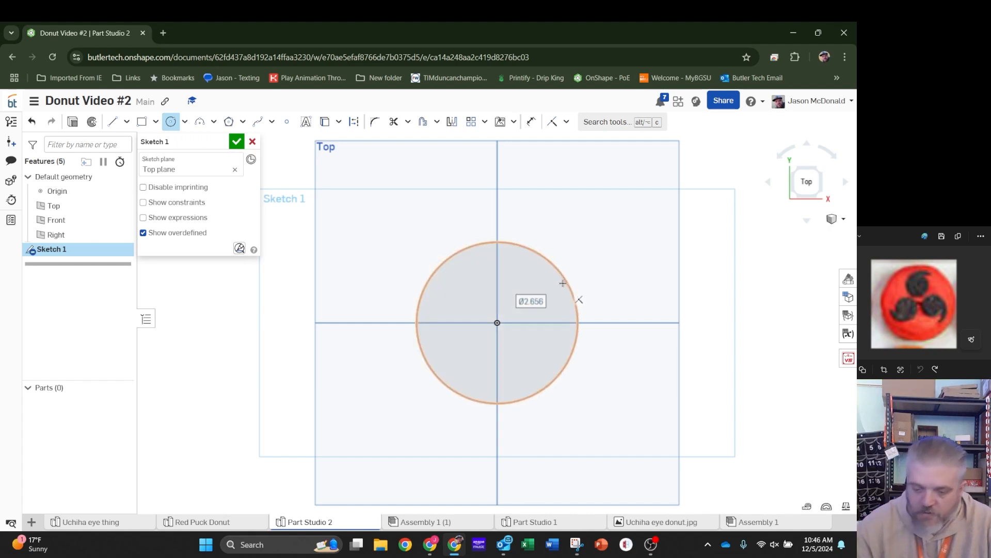
pyautogui.write('2.5')
pyautogui.press('Return')
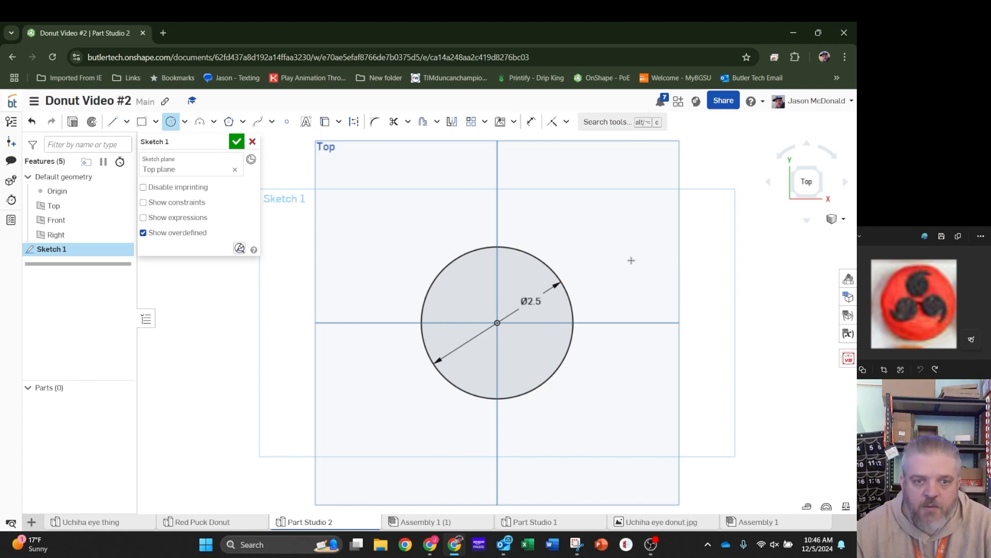
# Extrude the circle as a new solid with a blind depth of 1.5 in.
pyautogui.click(71, 125)
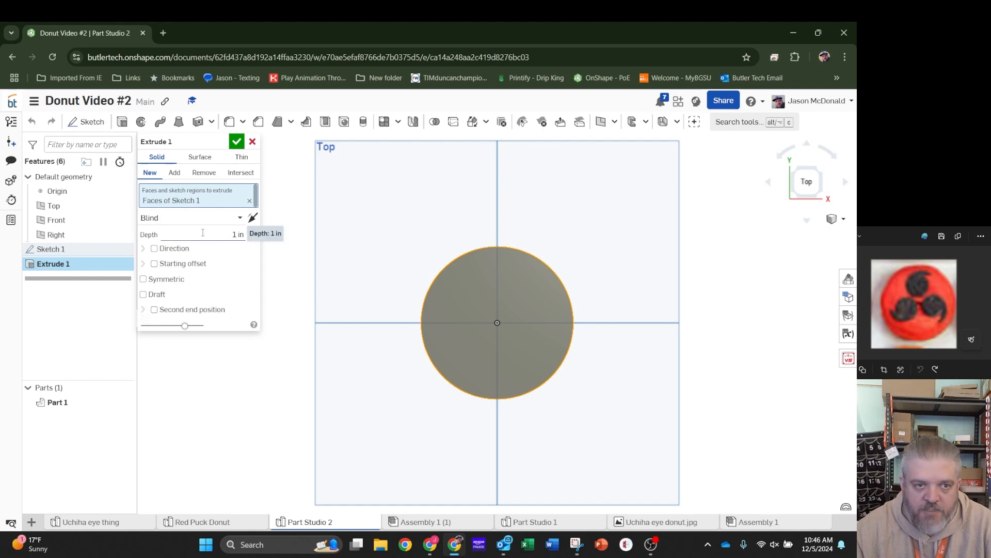
pyautogui.click(222, 235)
pyautogui.write('1.5')
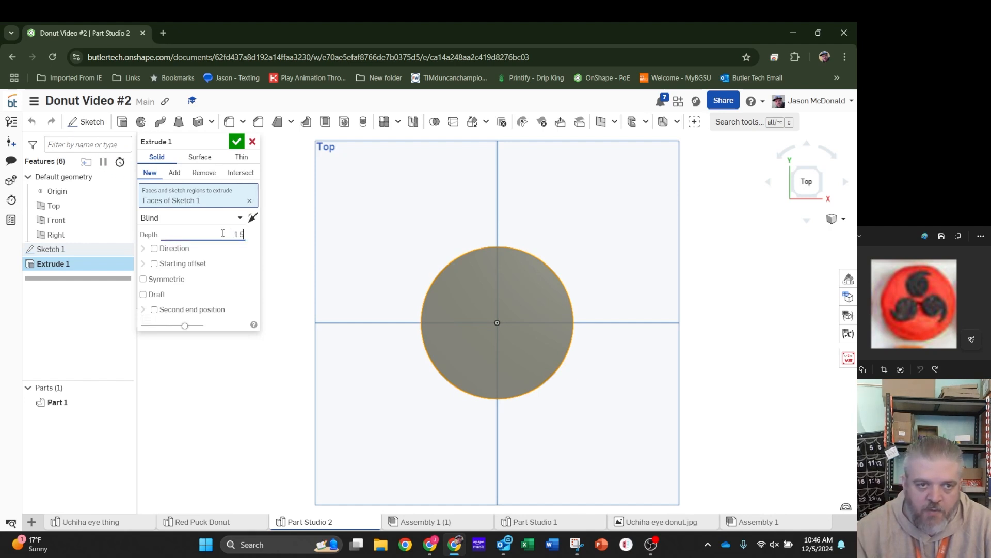
pyautogui.click(237, 141)
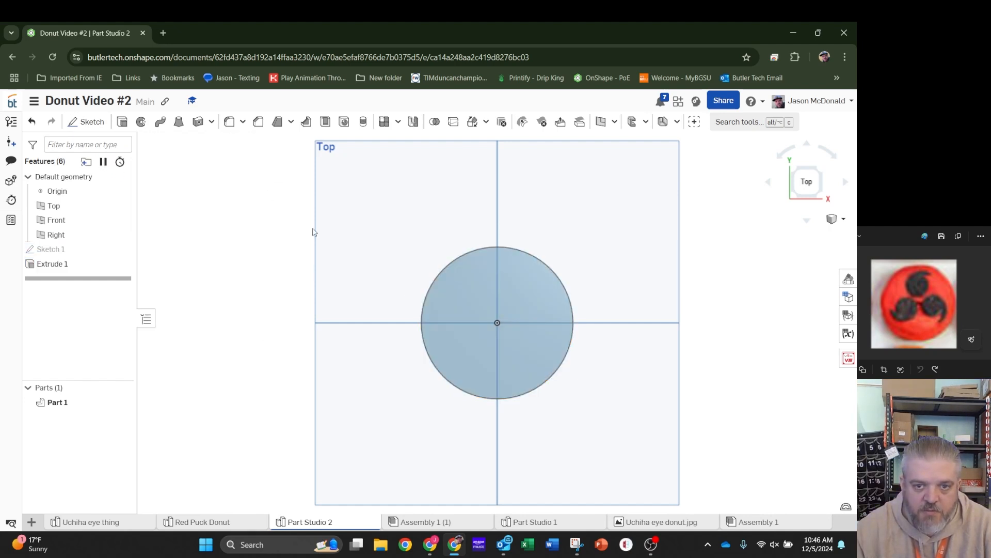
# Fillet both circular end edges of the cylinder with a radius of 0.75 in.
pyautogui.moveTo(617, 419)
pyautogui.mouseDown(button='right')
pyautogui.moveTo(581, 408)
pyautogui.moveTo(630, 420)
pyautogui.moveTo(615, 420)
pyautogui.mouseUp(button='right')
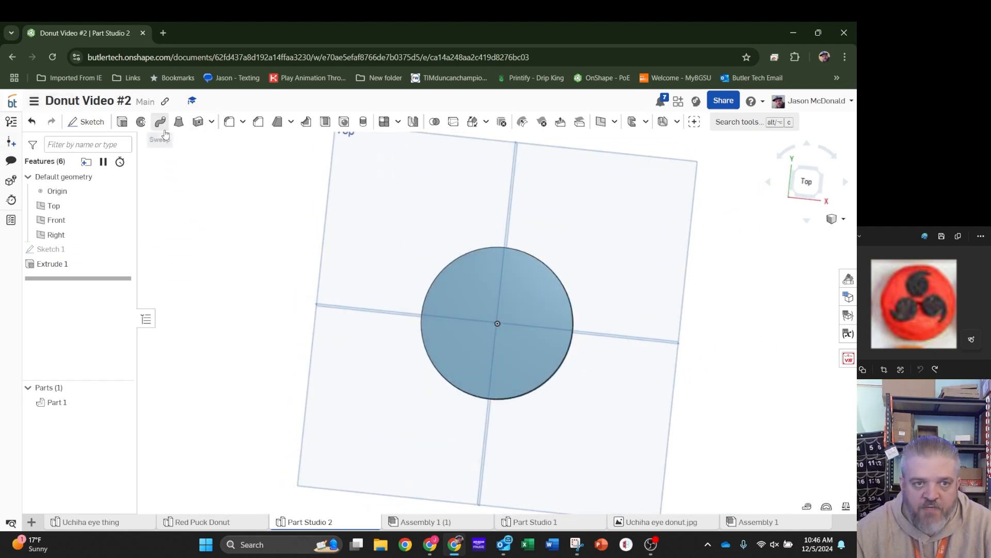
pyautogui.click(230, 122)
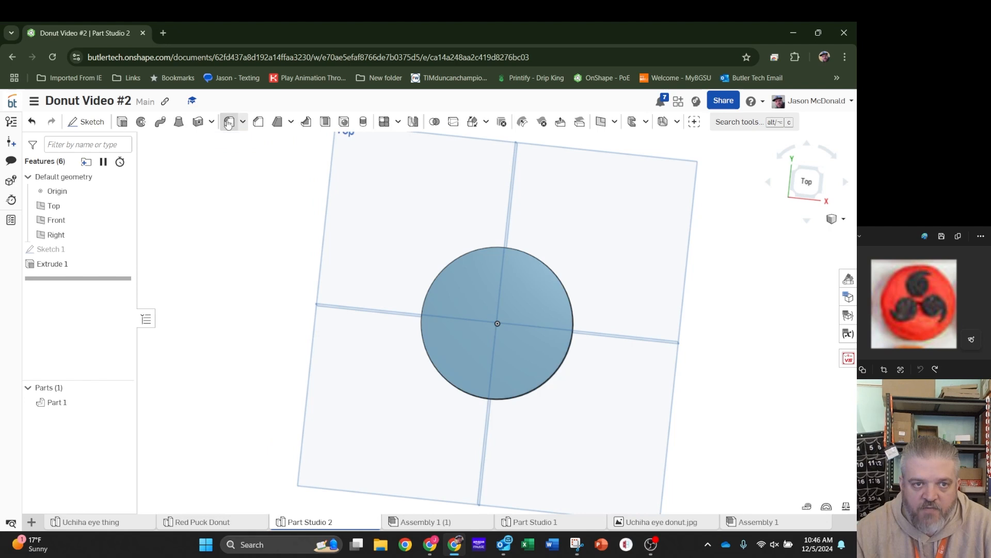
pyautogui.click(543, 268)
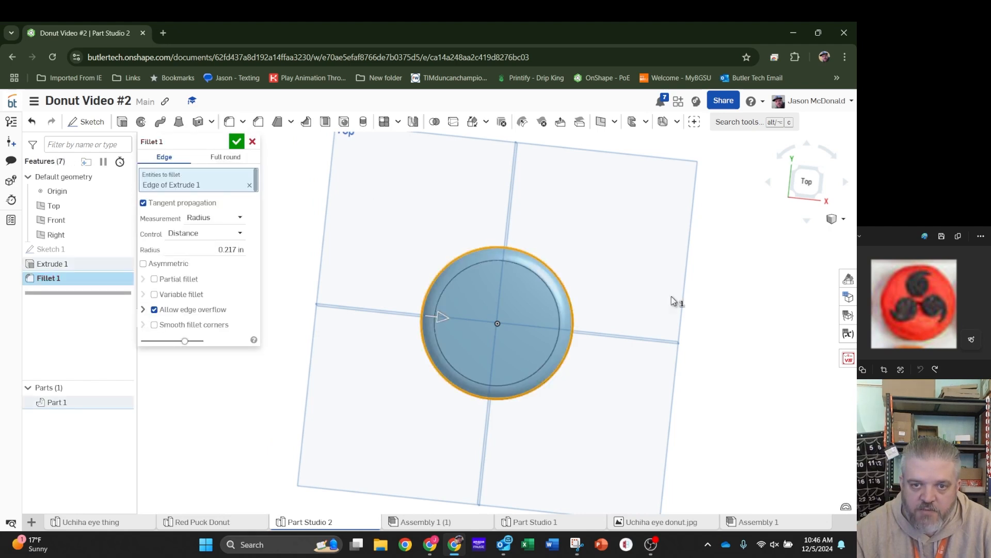
pyautogui.moveTo(542, 268); pyautogui.dragTo(654, 317, button='right')
pyautogui.click(612, 298)
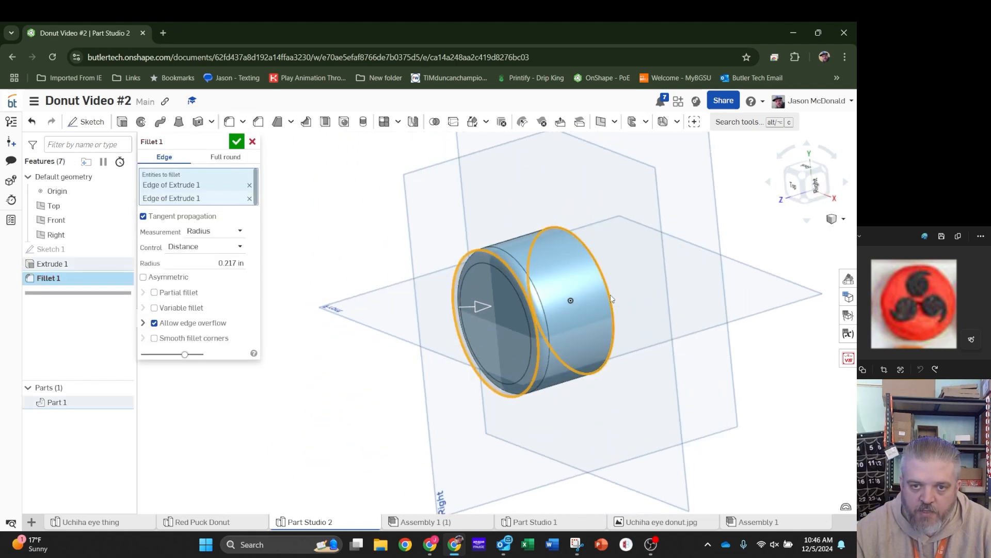
pyautogui.hotkey('shift', '5')
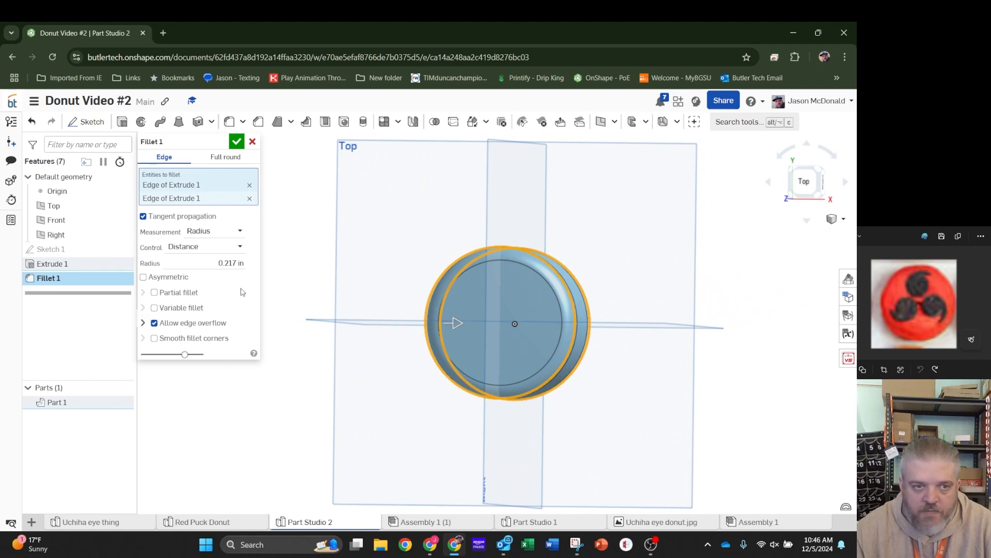
pyautogui.moveTo(621, 436); pyautogui.dragTo(447, 409, button='right')
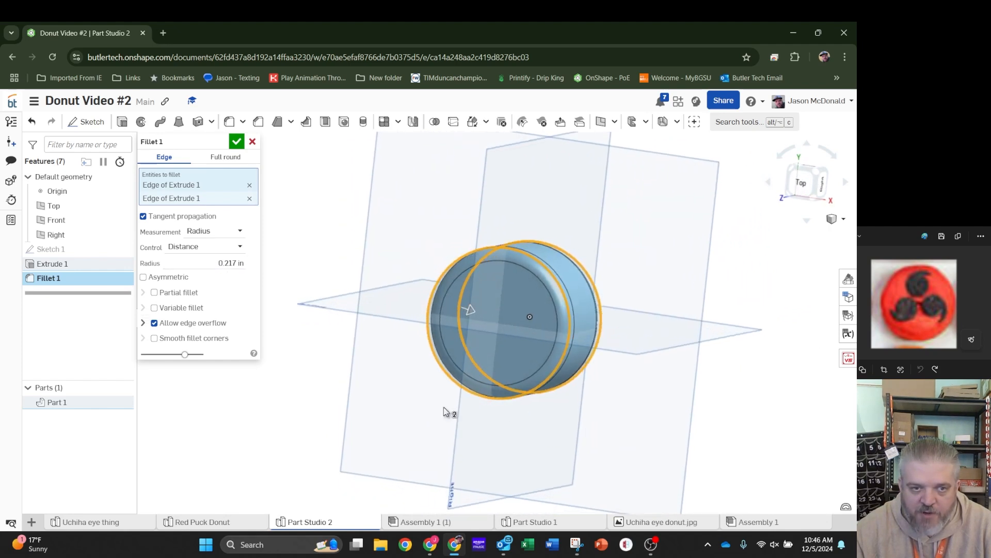
pyautogui.click(221, 263)
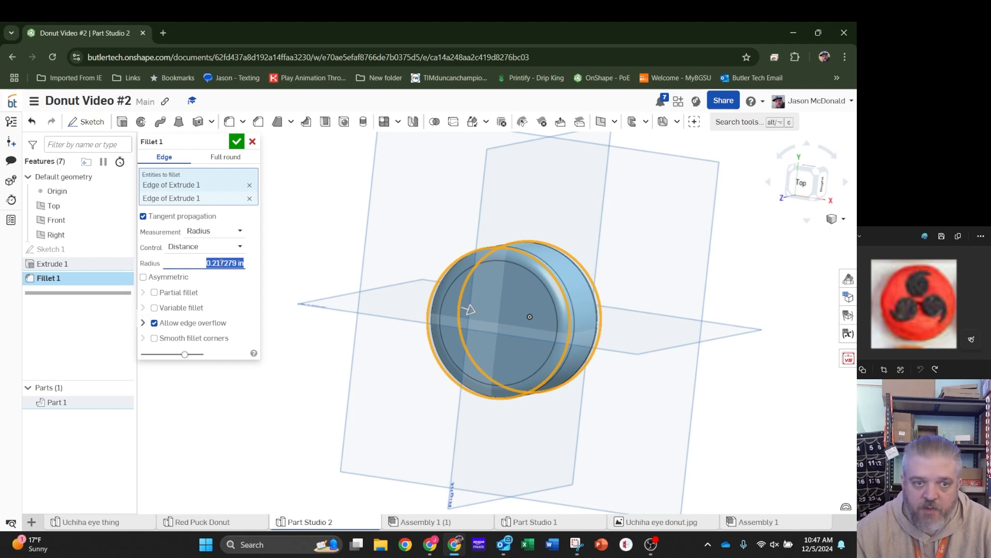
pyautogui.press('BackSpace')
pyautogui.write('.75')
pyautogui.press('Return')
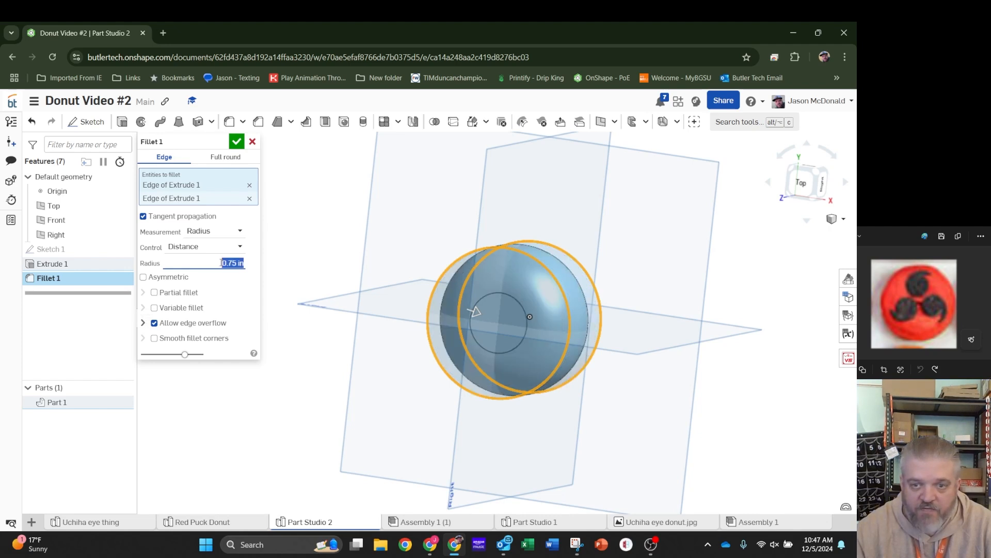
pyautogui.click(236, 141)
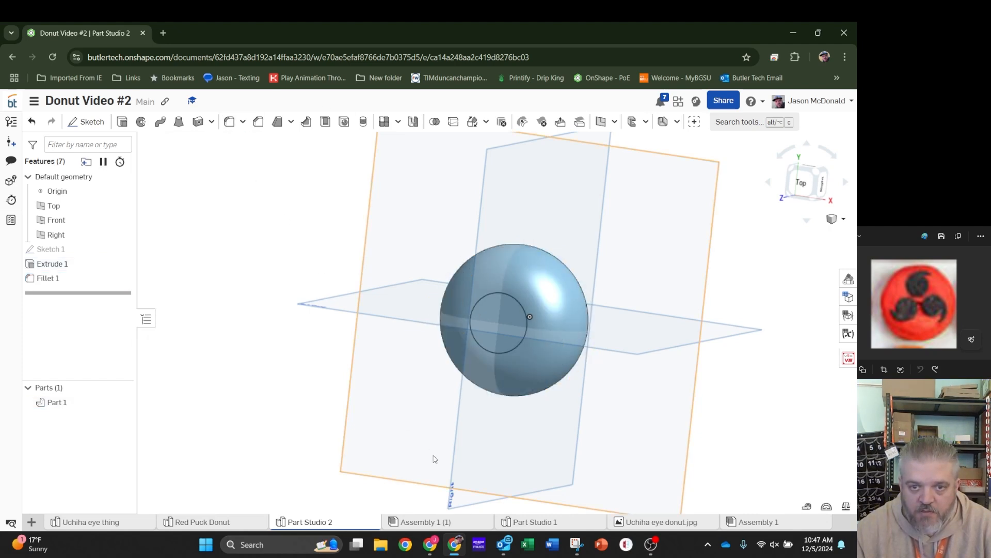
# Edit the base sketch and set the circle's diameter to 3.5 in.
pyautogui.moveTo(435, 459)
pyautogui.mouseDown(button='right')
pyautogui.moveTo(466, 464)
pyautogui.moveTo(321, 460)
pyautogui.moveTo(445, 483)
pyautogui.mouseUp(button='right')
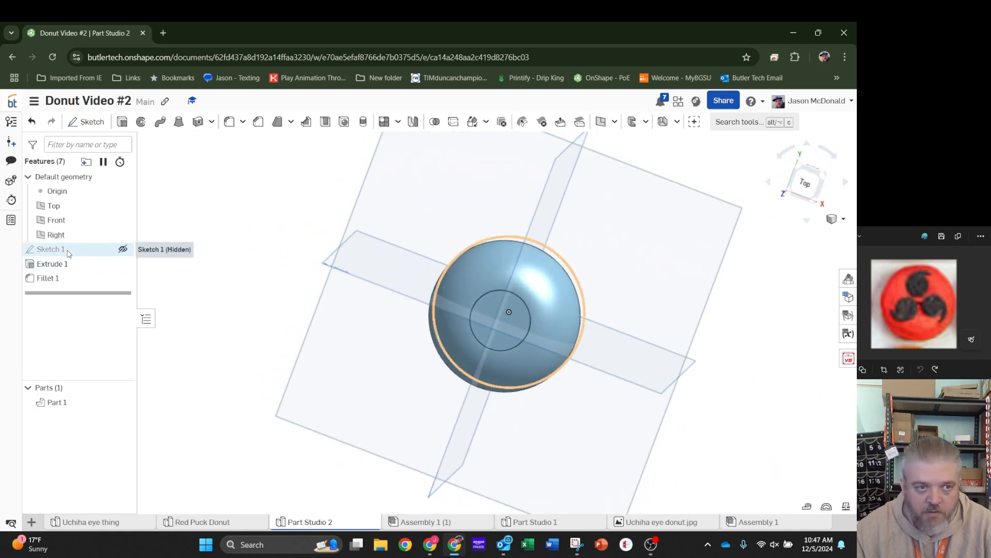
pyautogui.doubleClick(51, 250)
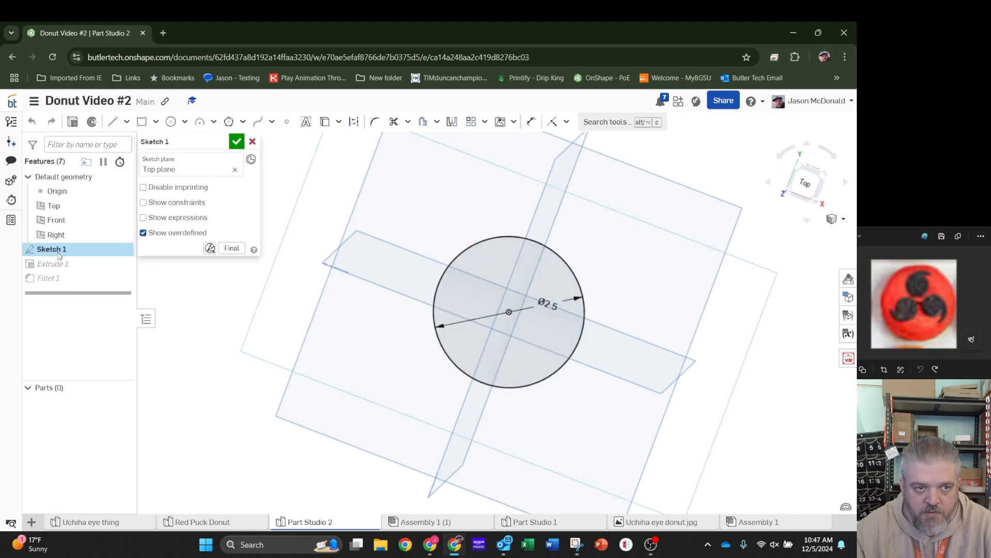
pyautogui.doubleClick(549, 305)
pyautogui.write('3.5')
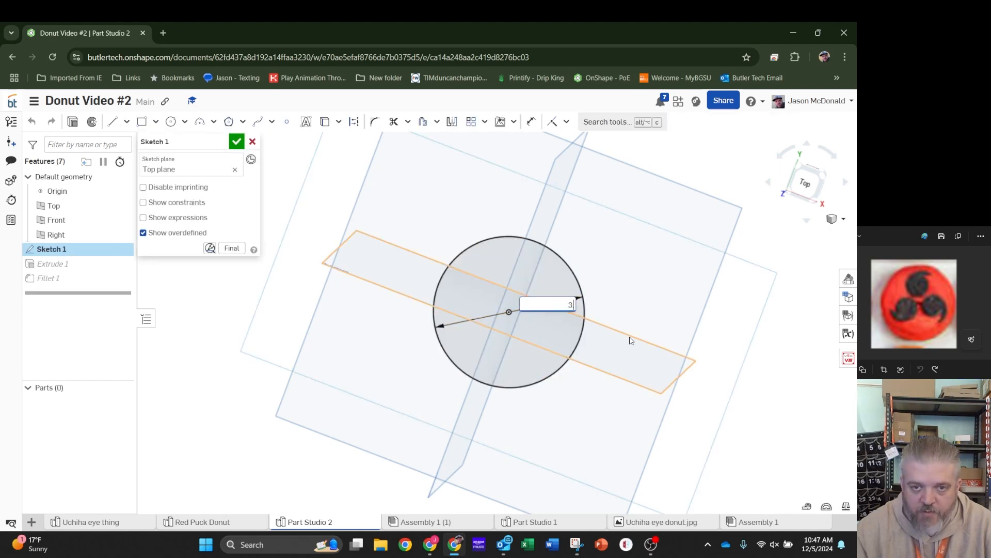
pyautogui.press('Return')
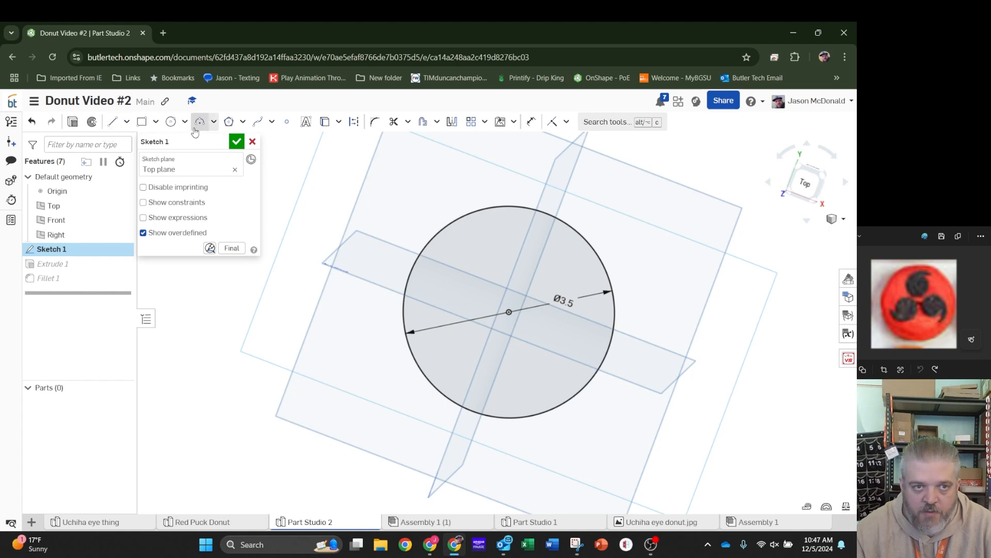
pyautogui.click(237, 141)
# Change the appearance of the rounded donut part to red.
pyautogui.moveTo(773, 444); pyautogui.dragTo(496, 372, button='right')
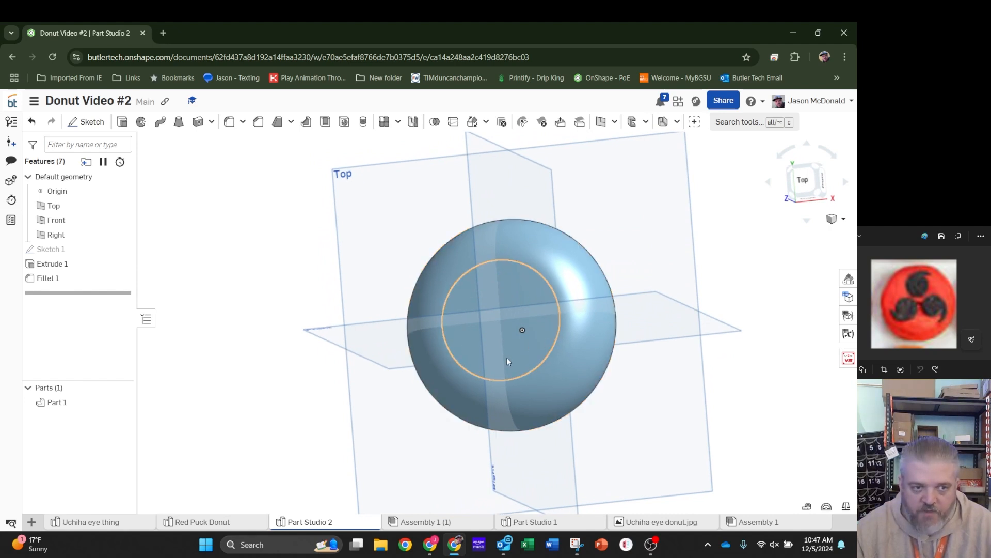
pyautogui.rightClick(58, 405)
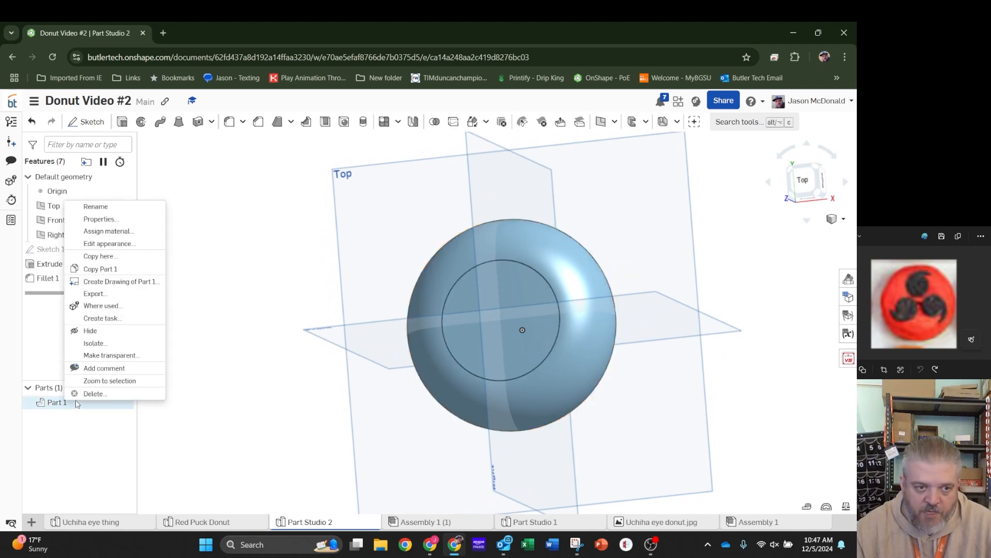
pyautogui.click(129, 245)
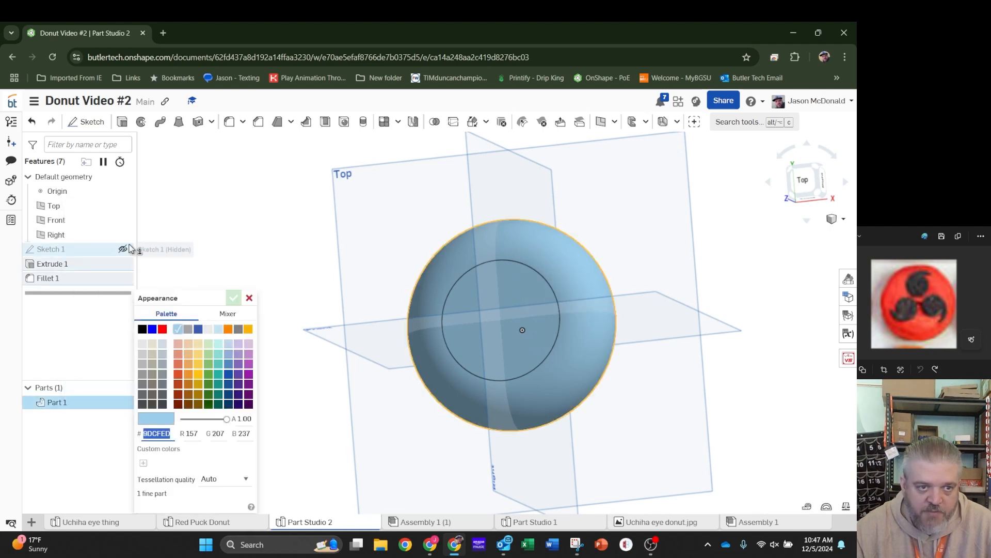
pyautogui.click(163, 329)
pyautogui.click(234, 298)
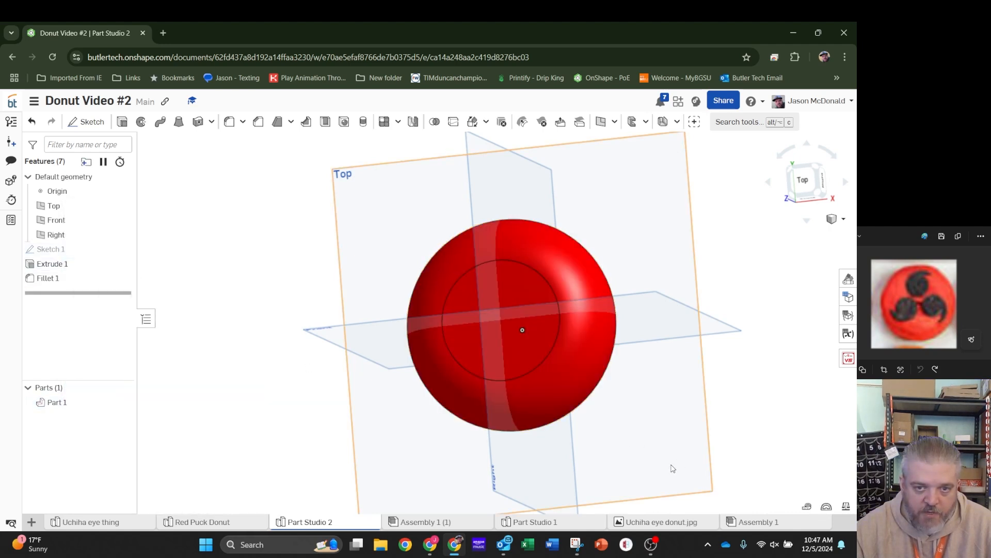
# Hide the origin and the Top, Front and Right planes in Part Studio 2.
pyautogui.click(223, 521)
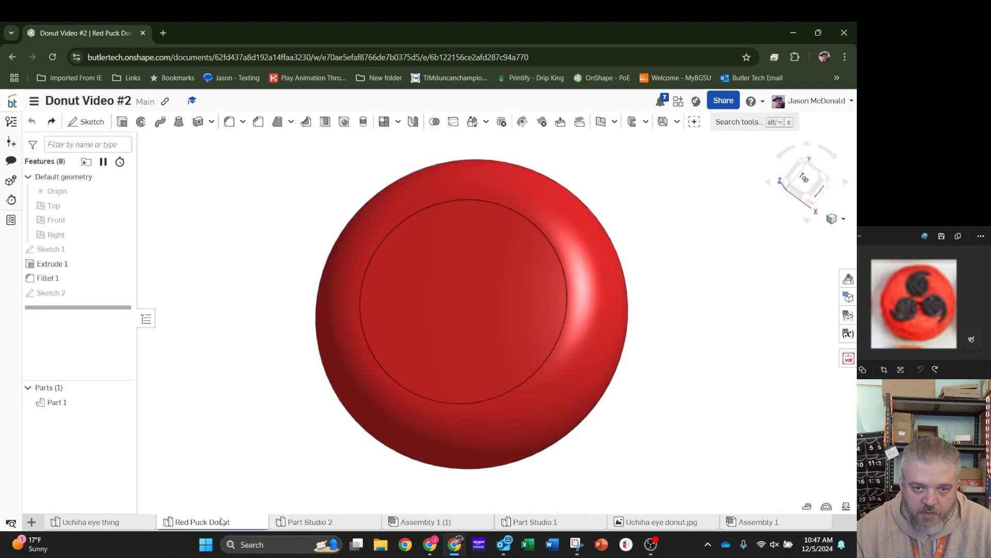
pyautogui.click(304, 522)
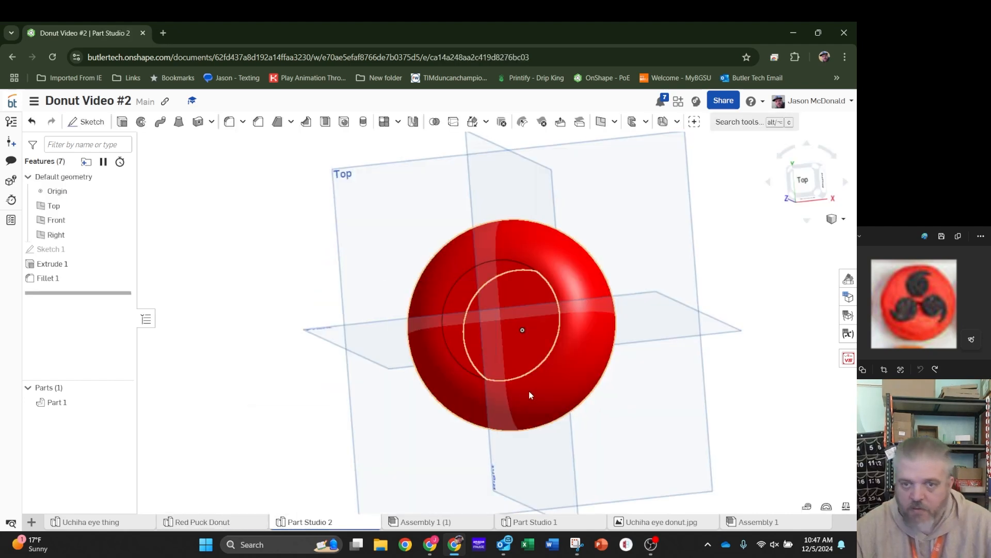
pyautogui.click(123, 205)
pyautogui.click(123, 191)
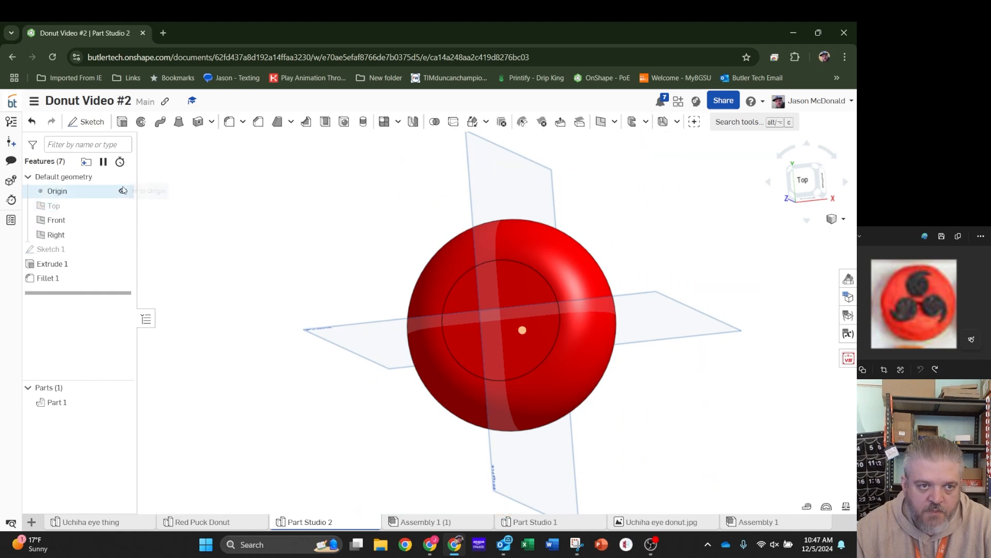
pyautogui.click(123, 219)
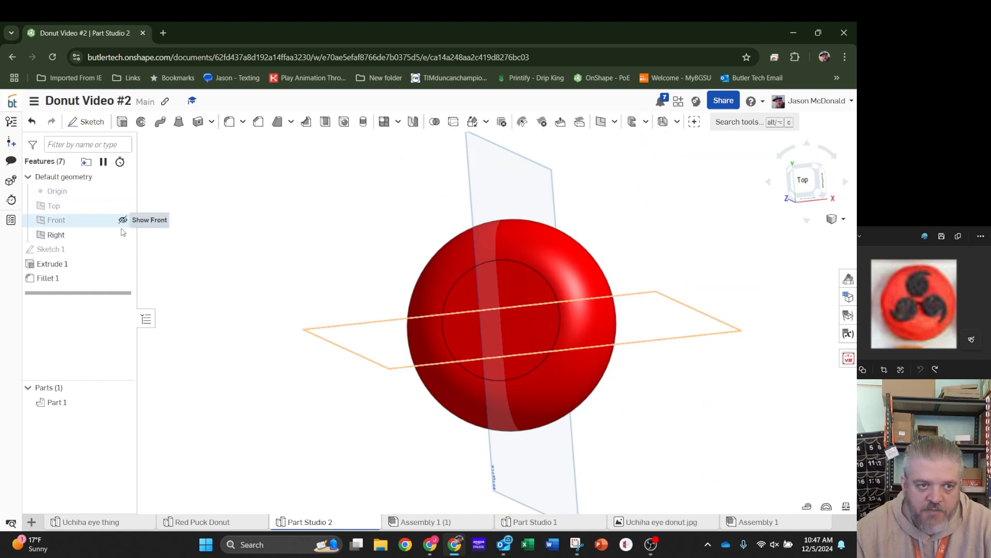
pyautogui.click(123, 234)
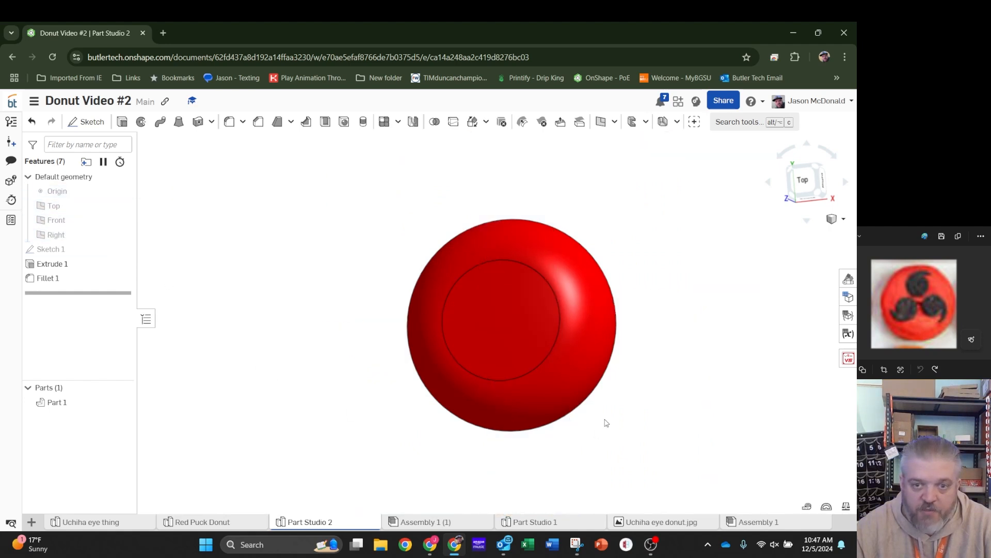
# Examine the rounded red donut body from above and below and in the isometric, dimetric and trimetric views.
pyautogui.moveTo(664, 431); pyautogui.dragTo(656, 430, button='right')
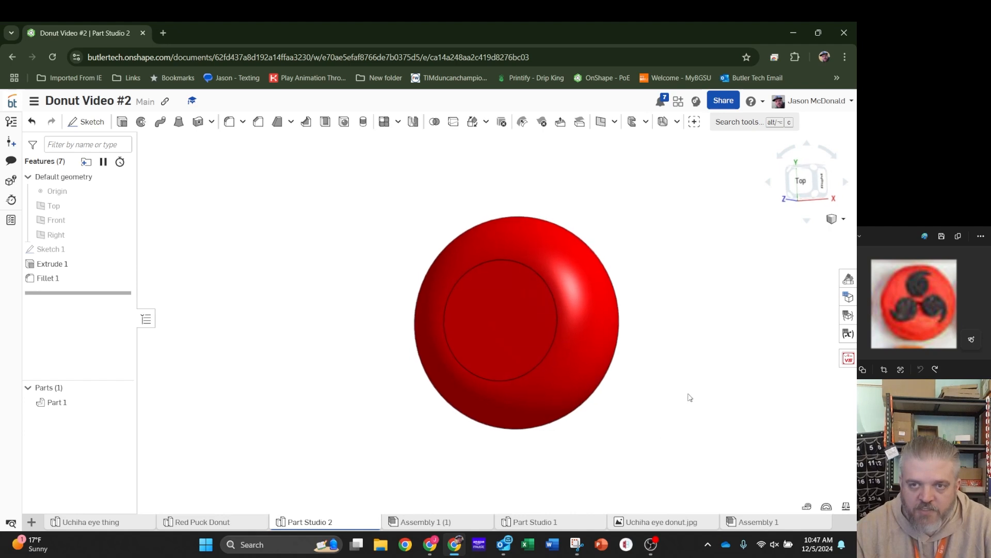
pyautogui.click(813, 195)
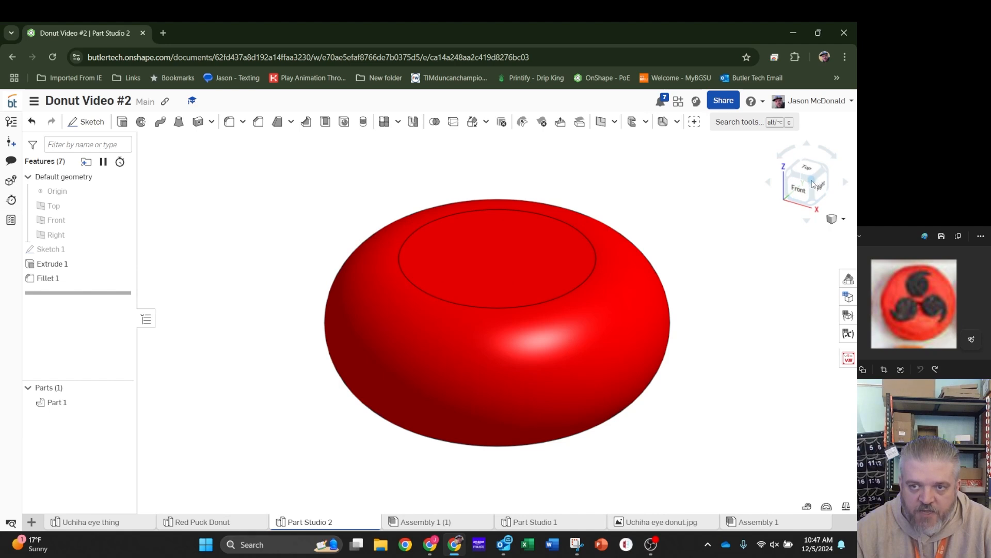
pyautogui.click(814, 206)
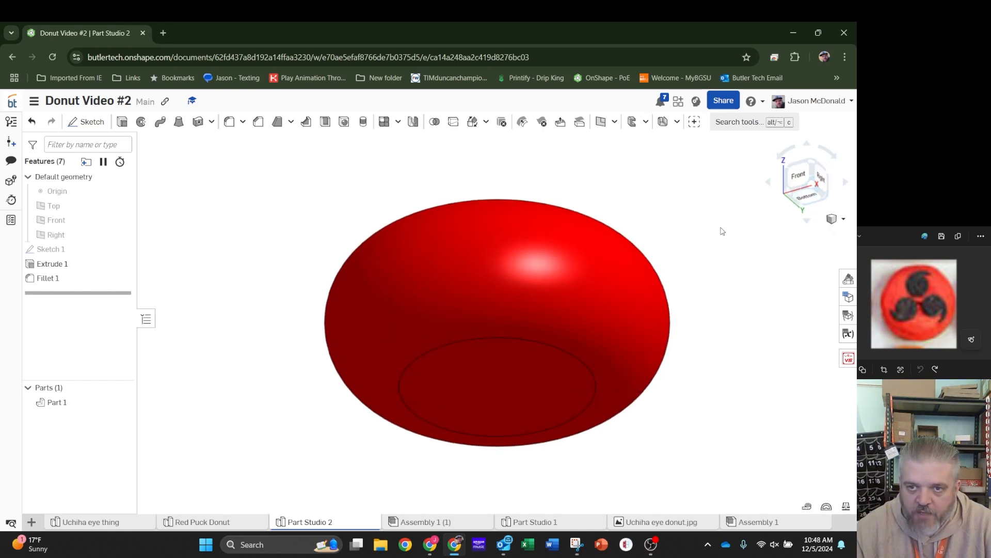
pyautogui.moveTo(722, 231); pyautogui.dragTo(611, 336, button='right')
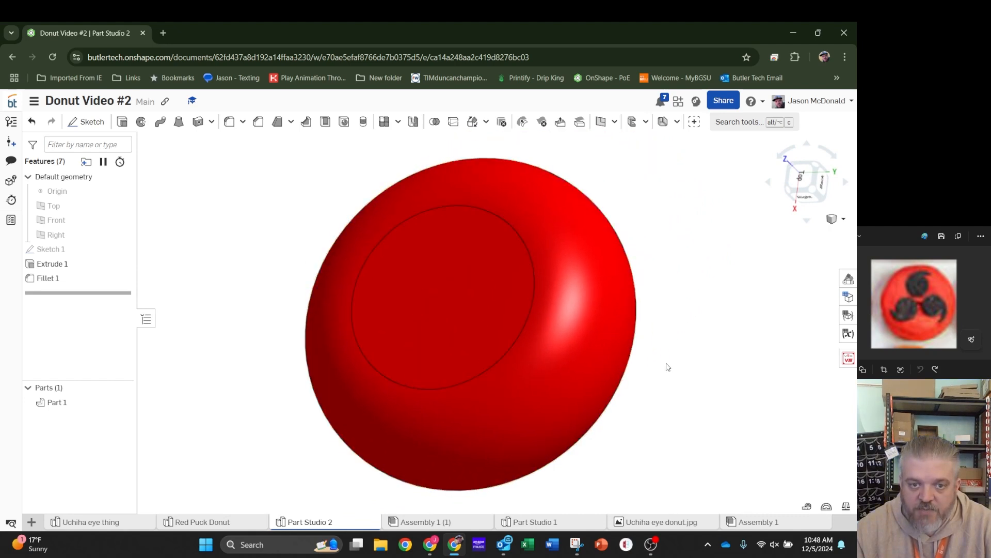
pyautogui.click(534, 310)
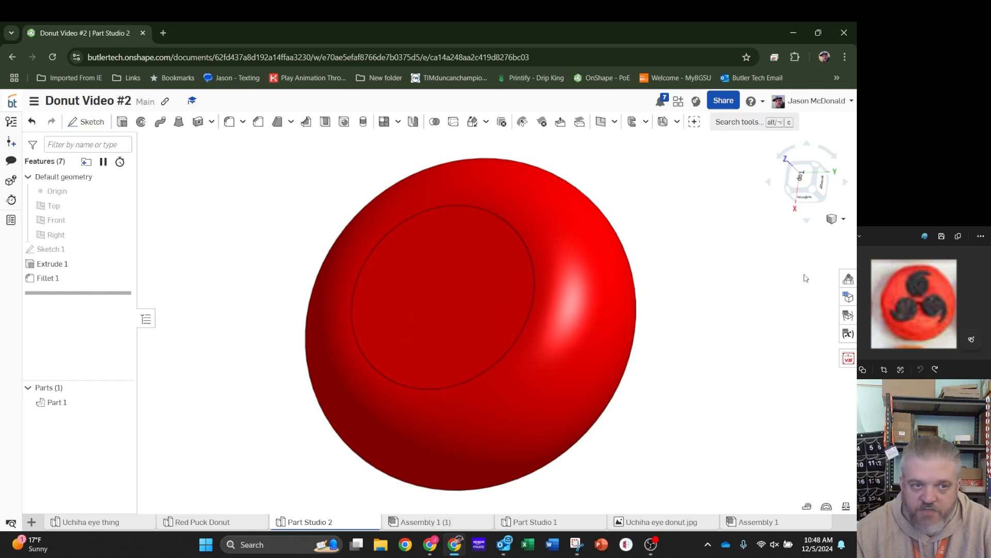
pyautogui.click(844, 221)
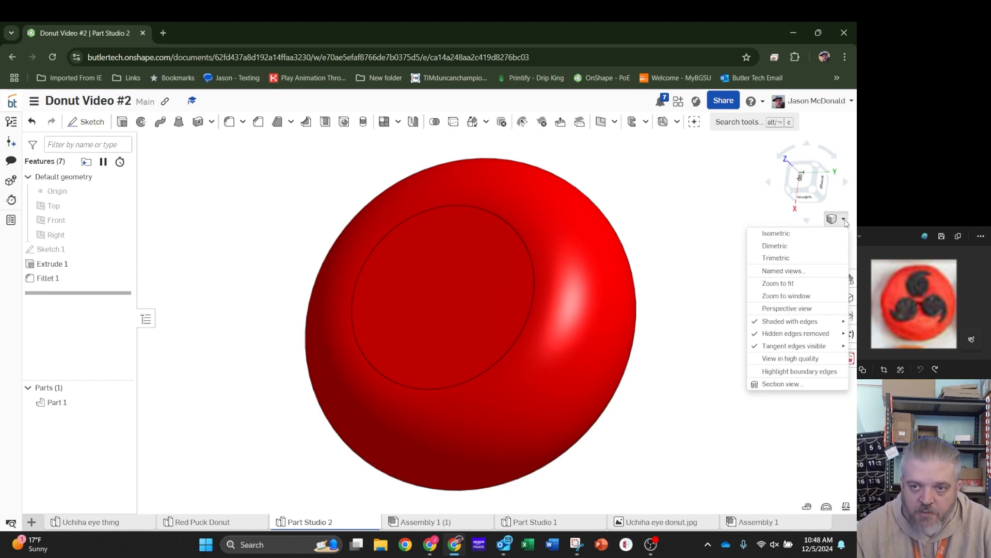
pyautogui.click(801, 237)
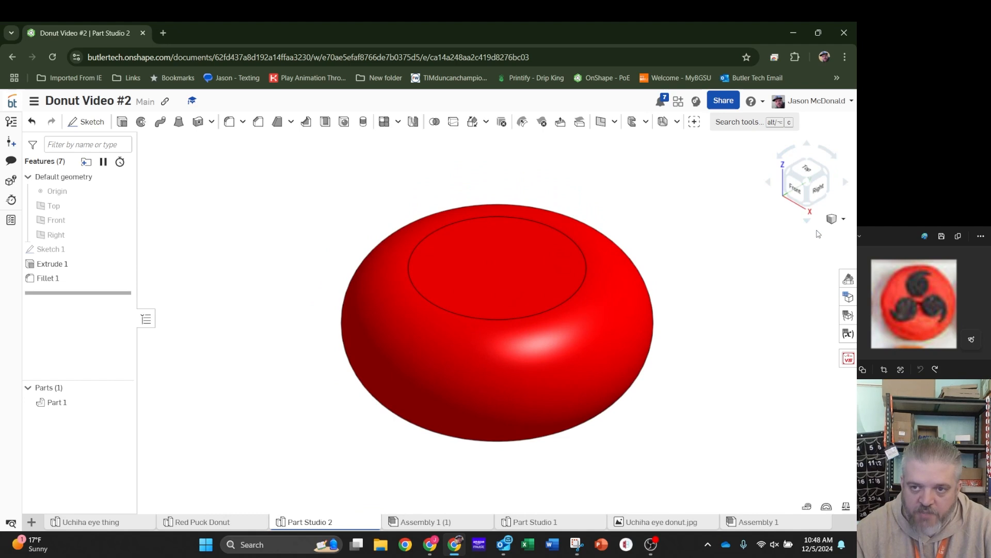
pyautogui.click(843, 220)
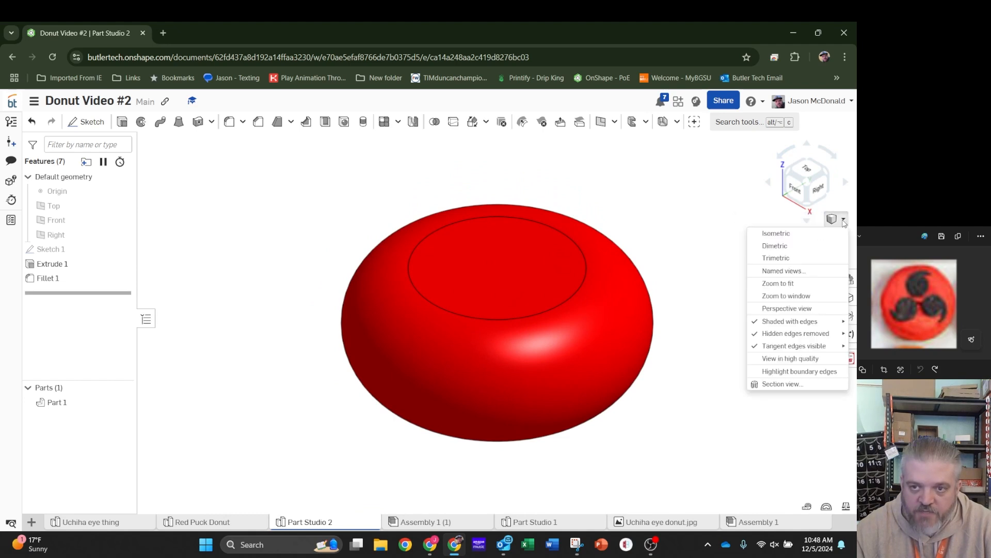
pyautogui.click(804, 249)
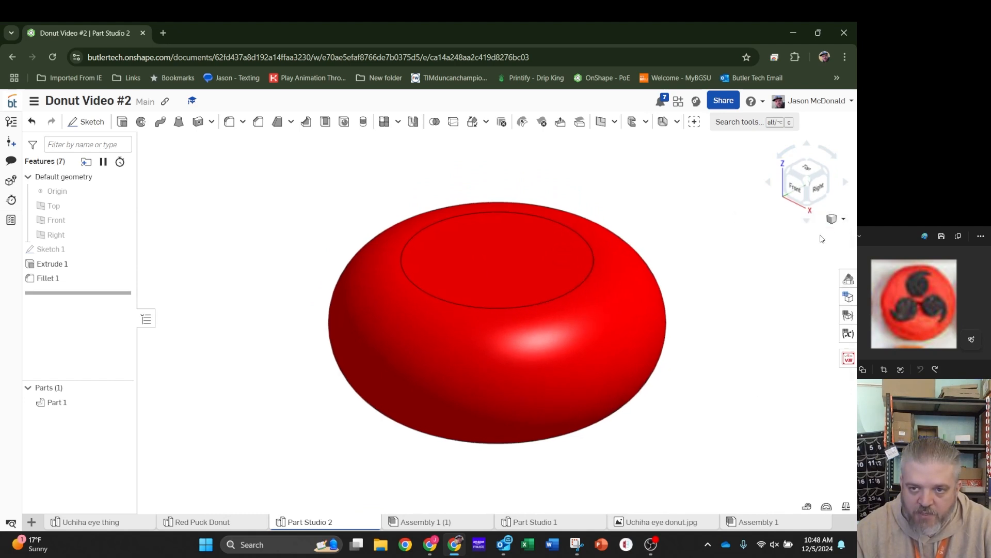
pyautogui.click(837, 218)
pyautogui.click(812, 259)
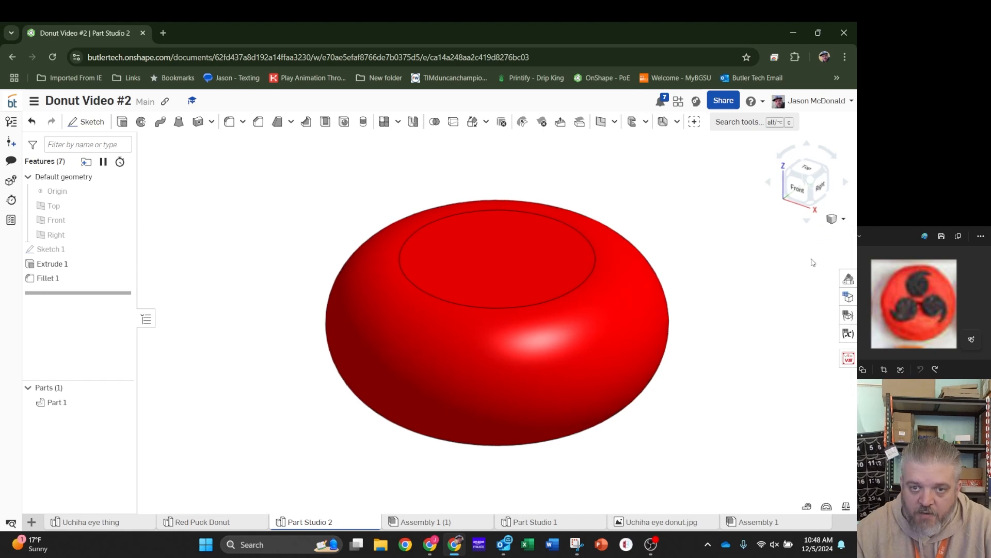
pyautogui.click(843, 220)
pyautogui.click(804, 241)
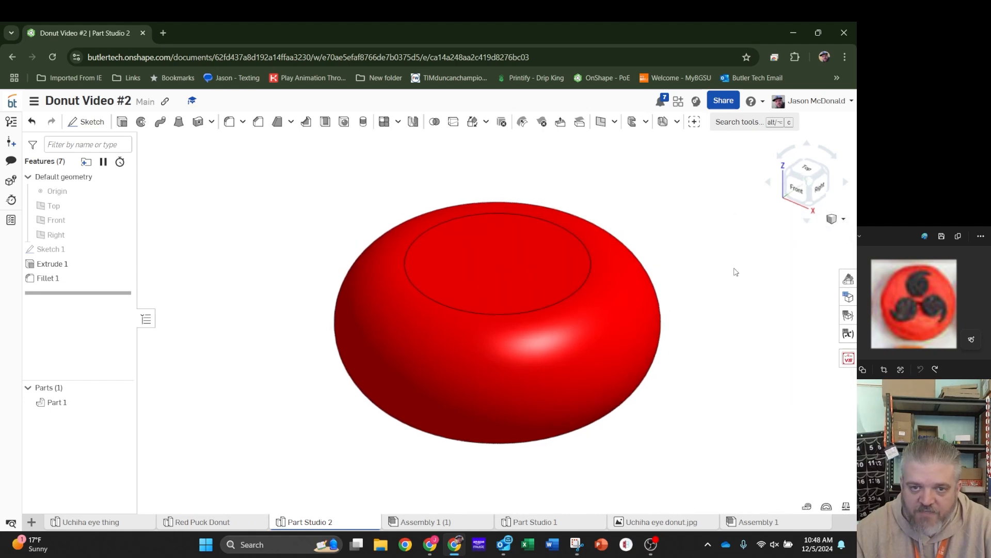
pyautogui.moveTo(661, 351)
pyautogui.mouseDown(button='right')
pyautogui.moveTo(688, 360)
pyautogui.moveTo(620, 361)
pyautogui.moveTo(686, 355)
pyautogui.moveTo(653, 359)
pyautogui.mouseUp(button='right')
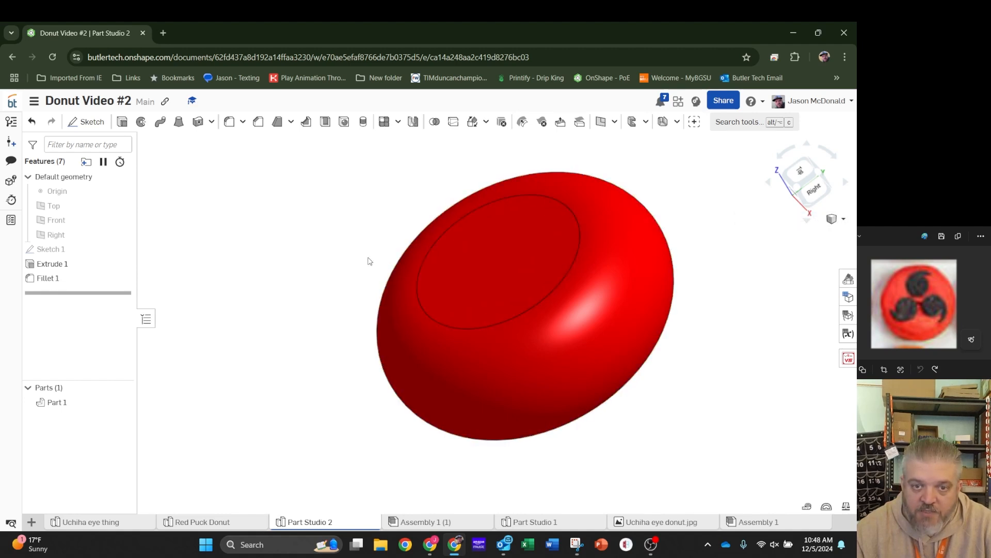
# Set the display of the donut part to Shaded without edges.
pyautogui.click(843, 219)
pyautogui.moveTo(804, 323)
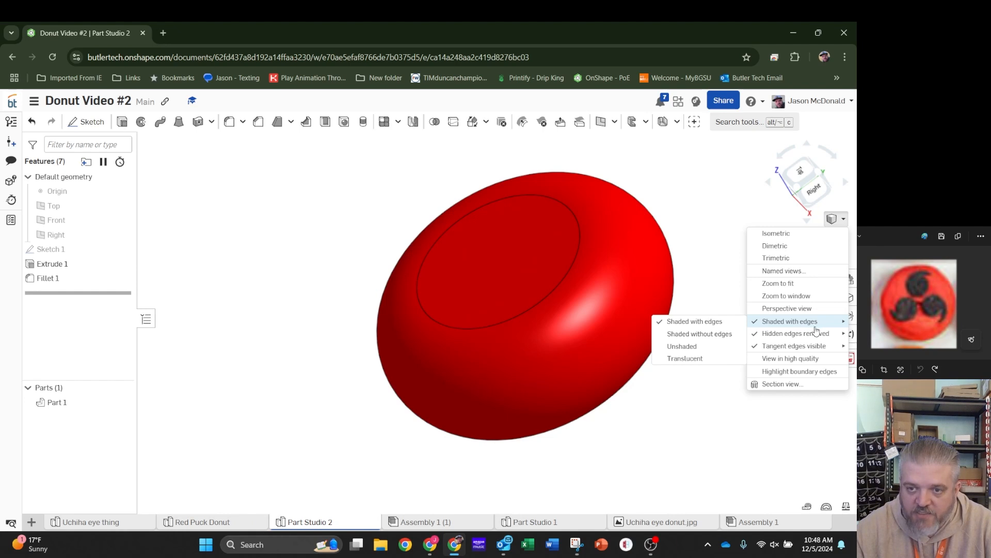
pyautogui.click(721, 334)
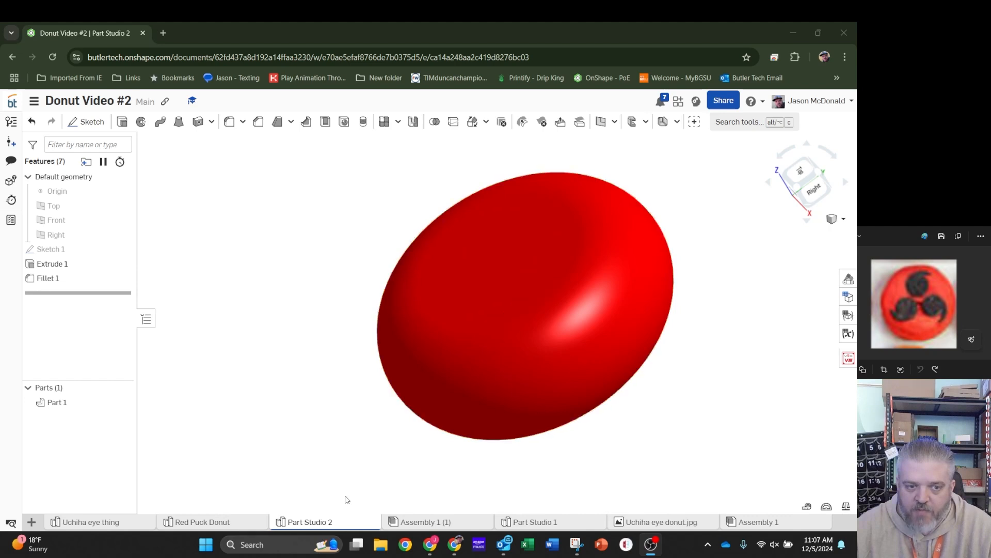
# Open Assembly 1 and insert one instance of the Red Puck Donut part.
pyautogui.moveTo(81, 527)
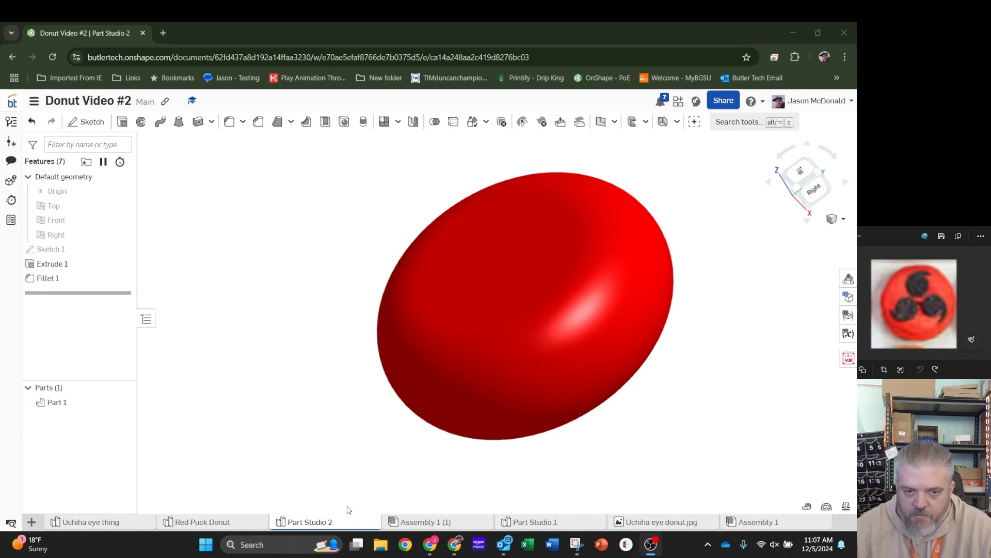
pyautogui.click(751, 523)
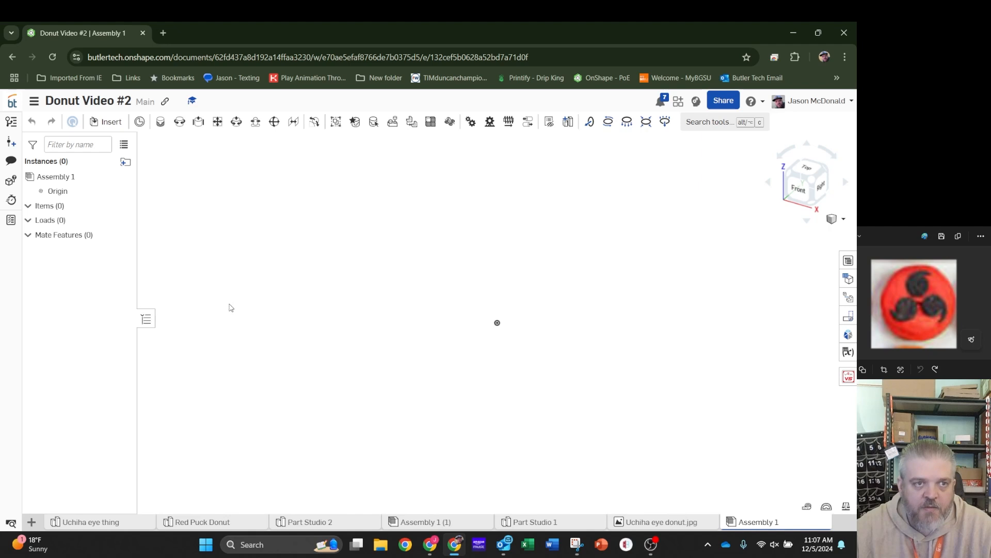
pyautogui.click(98, 126)
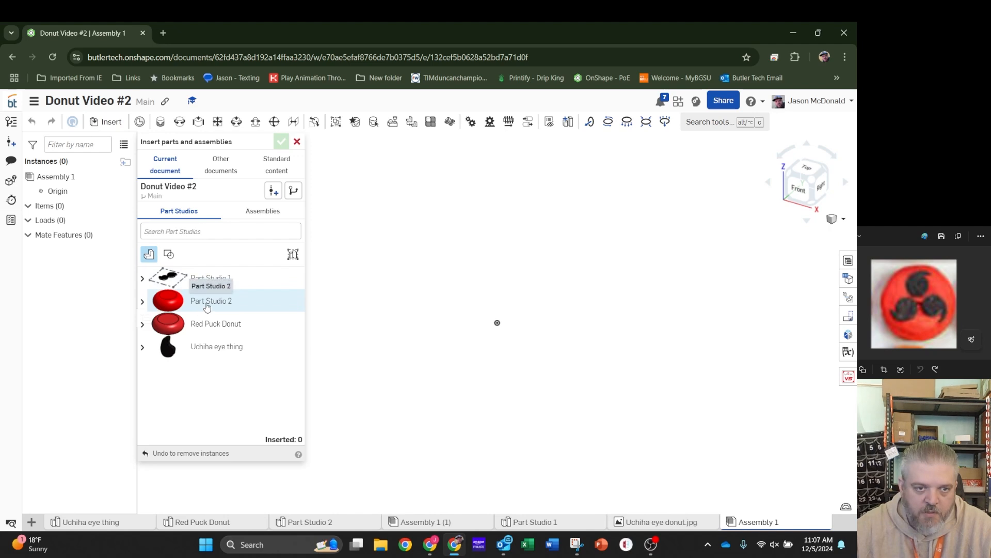
pyautogui.click(208, 327)
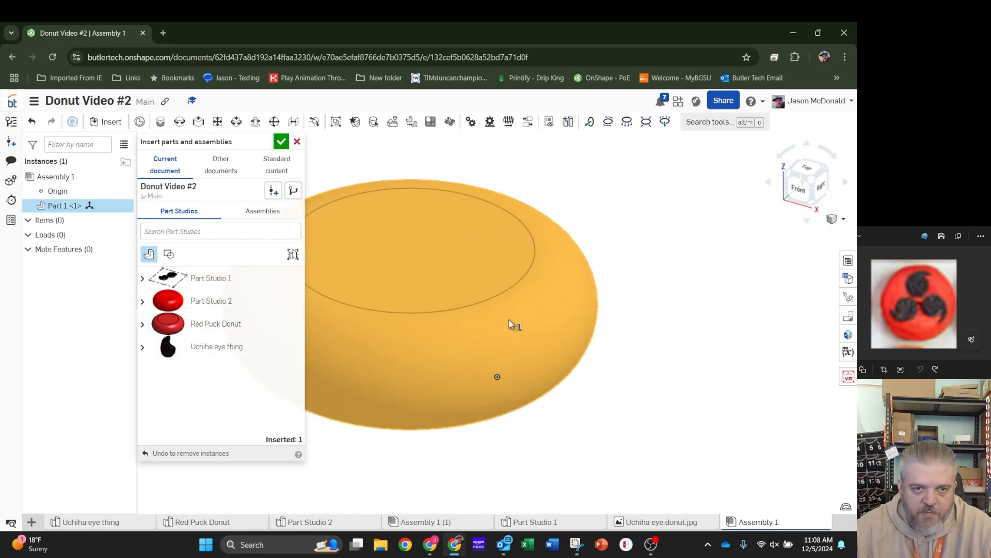
pyautogui.click(606, 354)
# Insert three instances of the Uchiha eye thing part into the assembly and finish inserting.
pyautogui.click(215, 349)
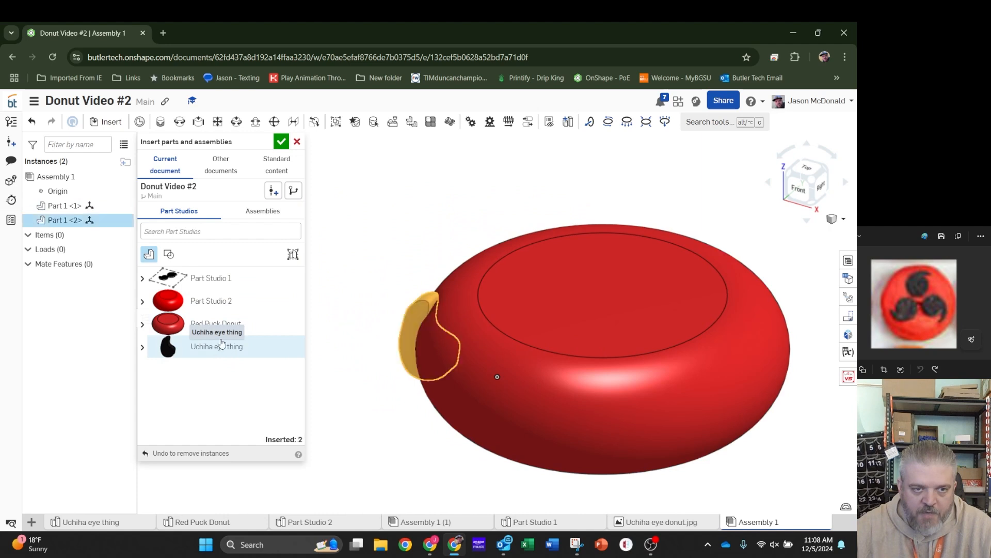
pyautogui.click(220, 352)
pyautogui.click(220, 352)
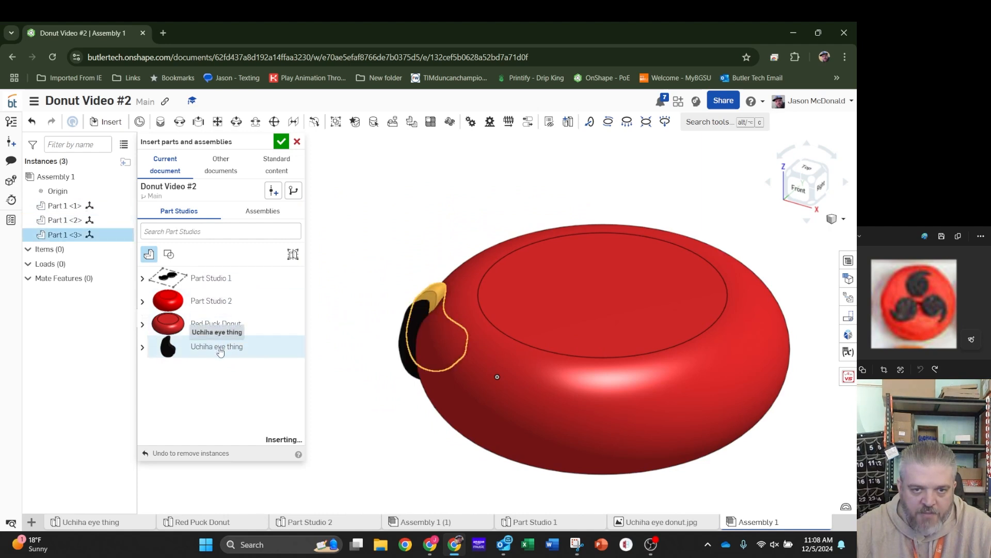
pyautogui.click(282, 142)
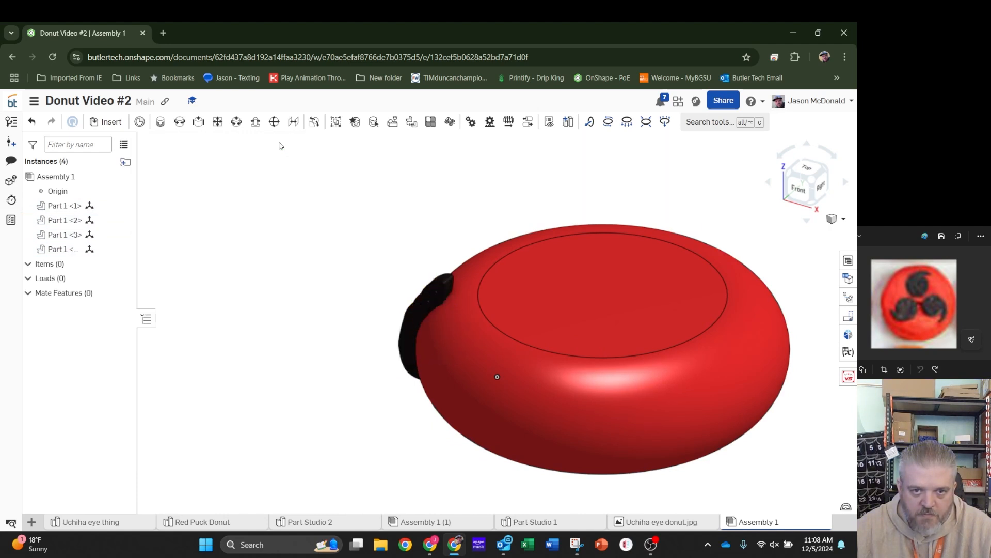
# Move the three overlapping black swirl parts away from the donut and spread them out separately beside it.
pyautogui.moveTo(321, 317); pyautogui.dragTo(273, 299)
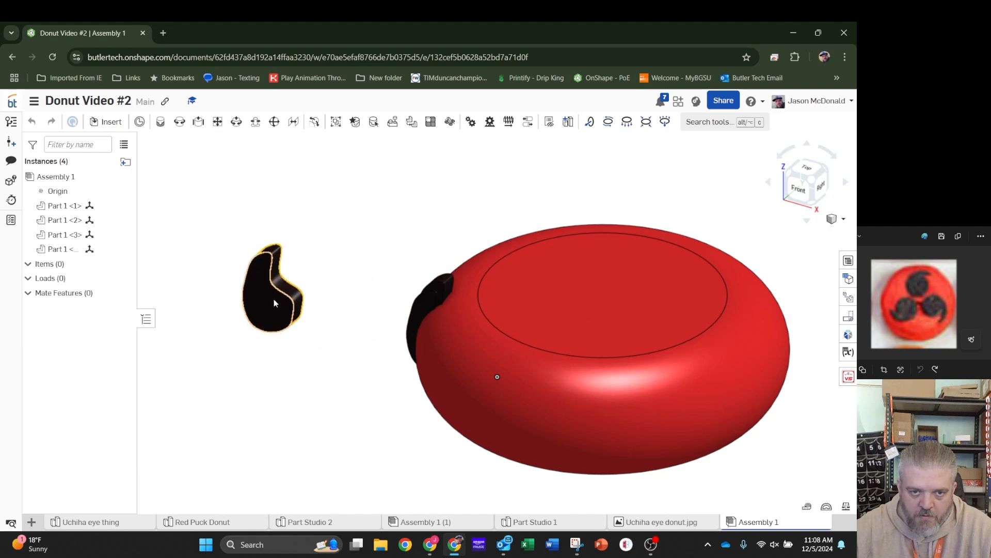
pyautogui.moveTo(343, 228); pyautogui.dragTo(328, 212)
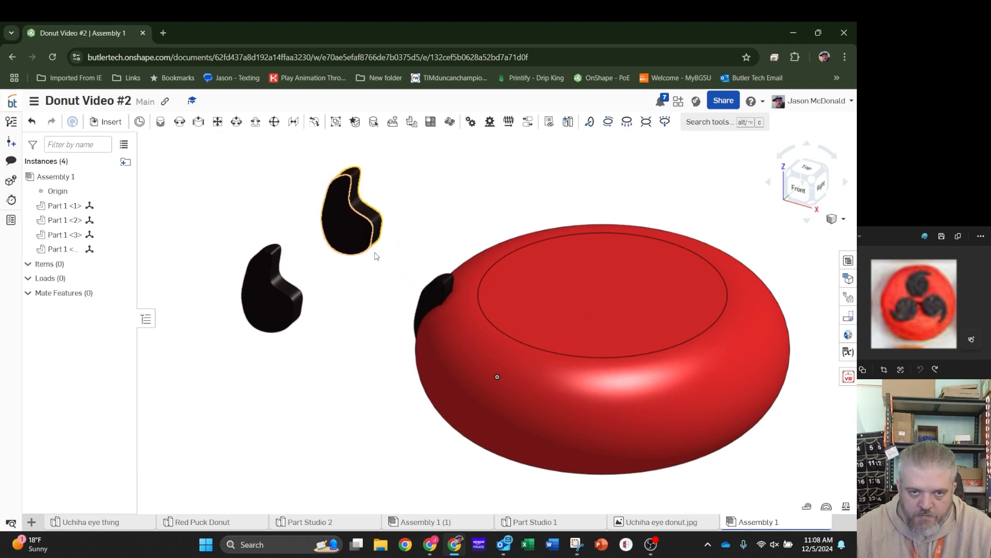
pyautogui.moveTo(438, 315); pyautogui.dragTo(441, 174)
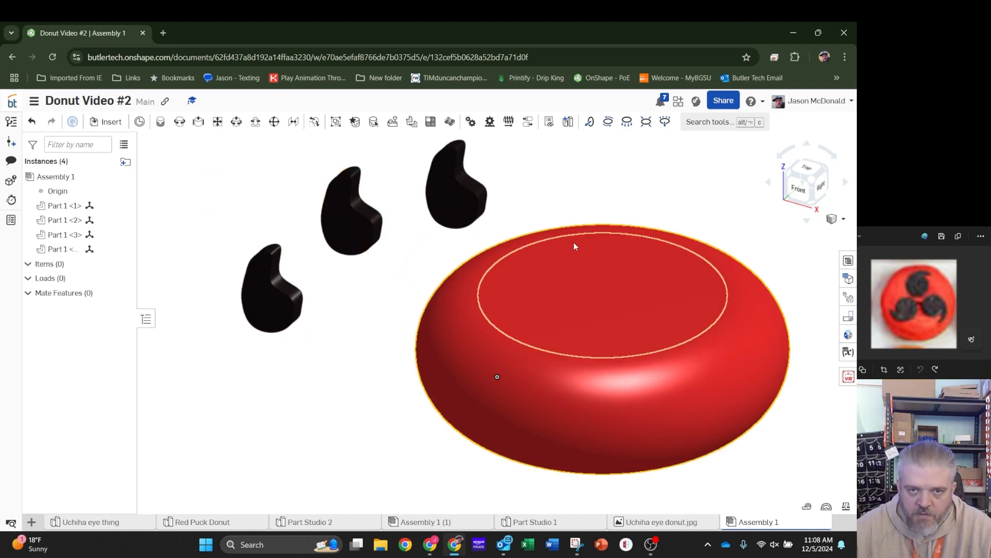
pyautogui.moveTo(655, 212); pyautogui.dragTo(546, 239, button='right')
pyautogui.scroll(-1, 546, 239)
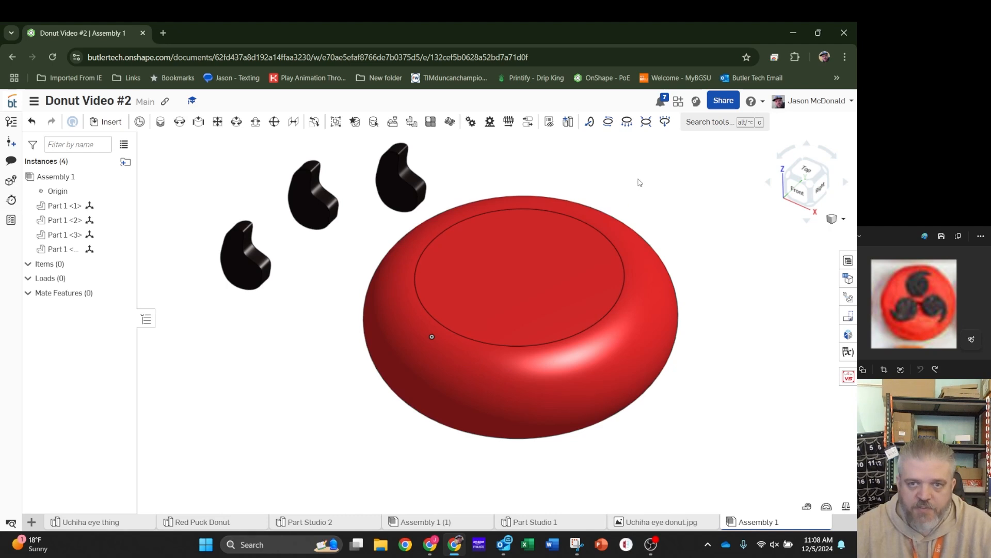
pyautogui.moveTo(639, 181); pyautogui.dragTo(625, 202, button='middle')
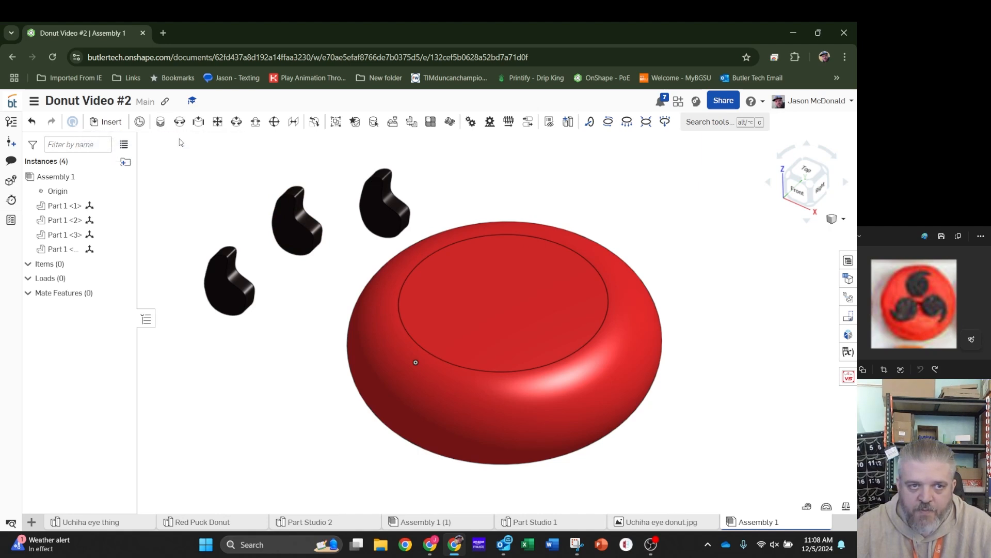
# Start a mate connector on the donut's flat circular top face and enable moving it from the face centre.
pyautogui.click(162, 128)
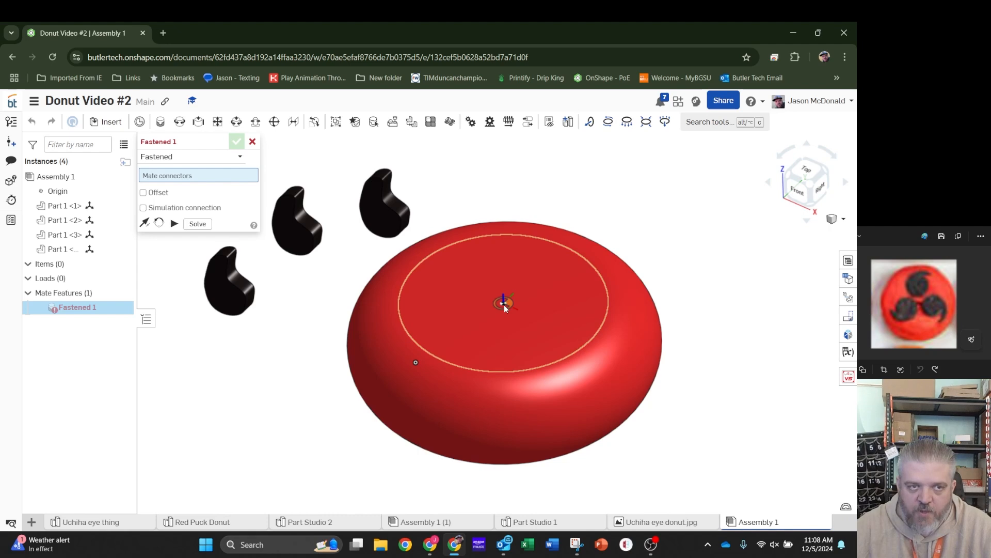
pyautogui.click(253, 143)
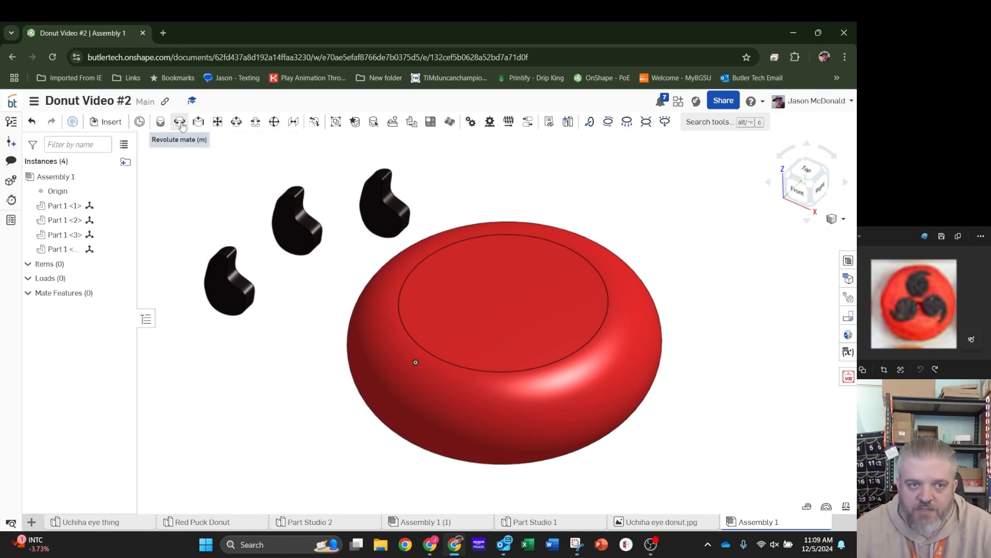
pyautogui.click(140, 123)
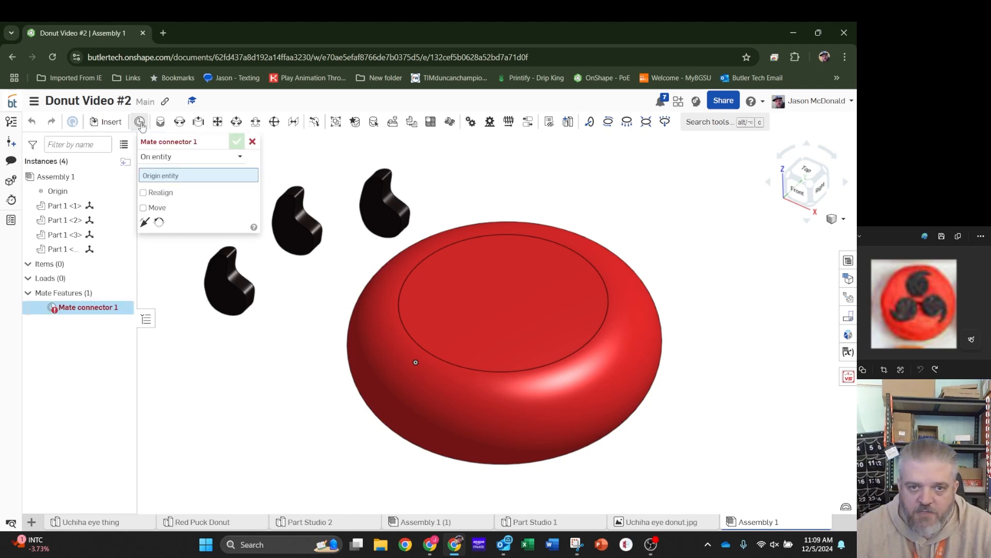
pyautogui.click(807, 171)
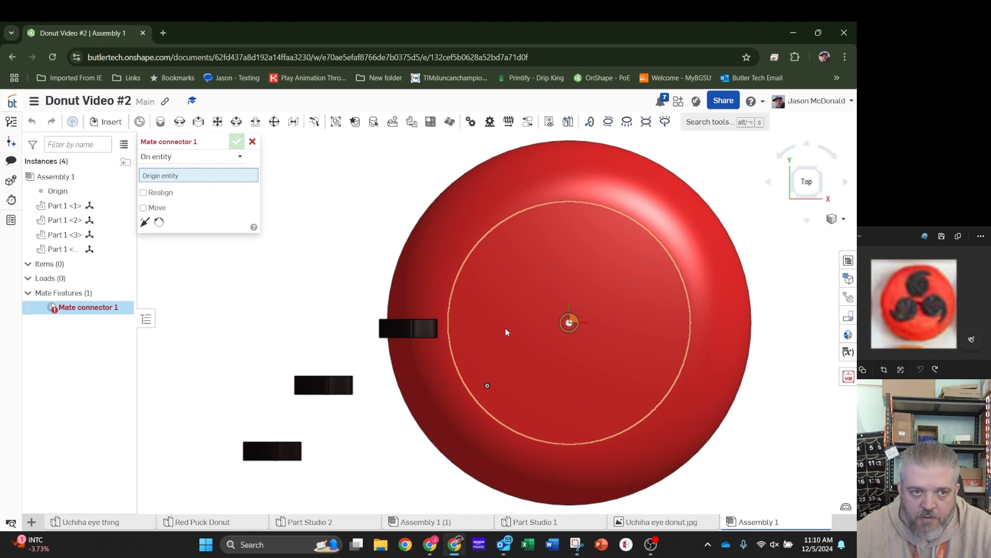
pyautogui.click(494, 292)
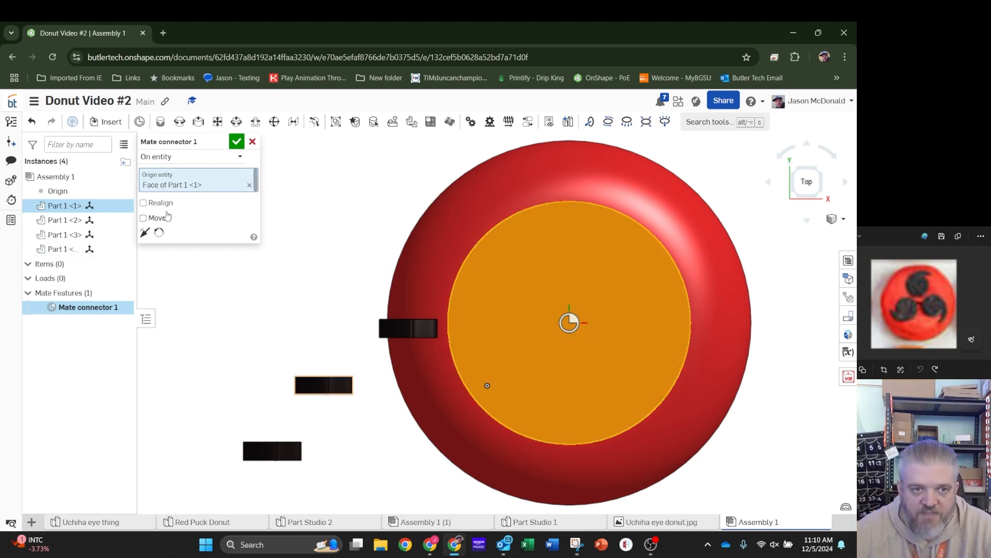
pyautogui.click(144, 219)
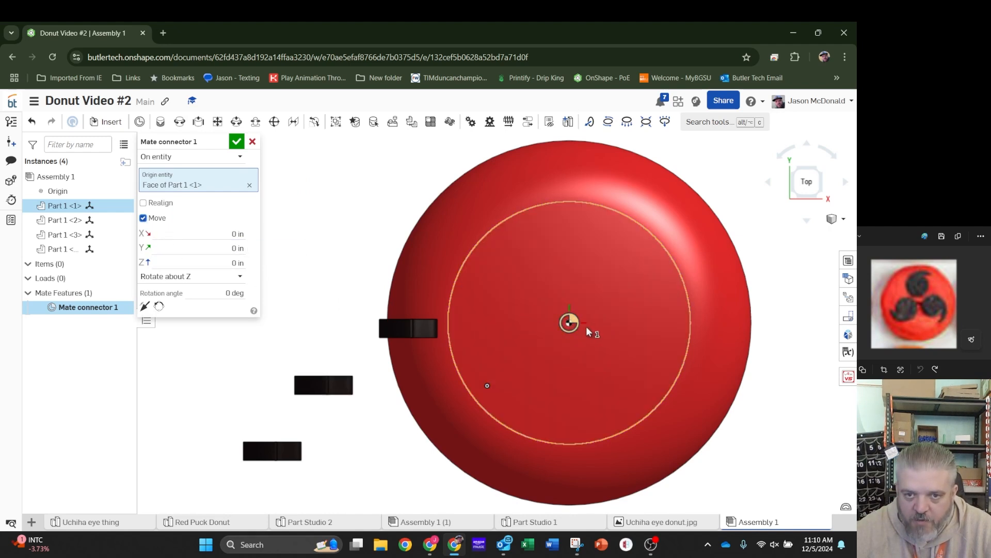
pyautogui.scroll(3, 586, 326)
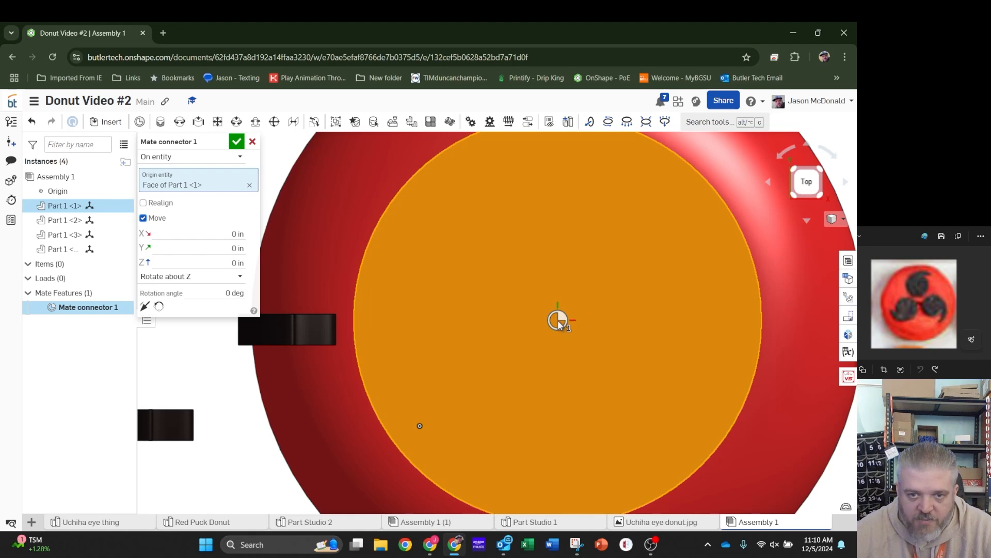
pyautogui.moveTo(574, 363)
pyautogui.mouseDown(button='right')
pyautogui.moveTo(534, 351)
pyautogui.moveTo(575, 364)
pyautogui.mouseUp(button='right')
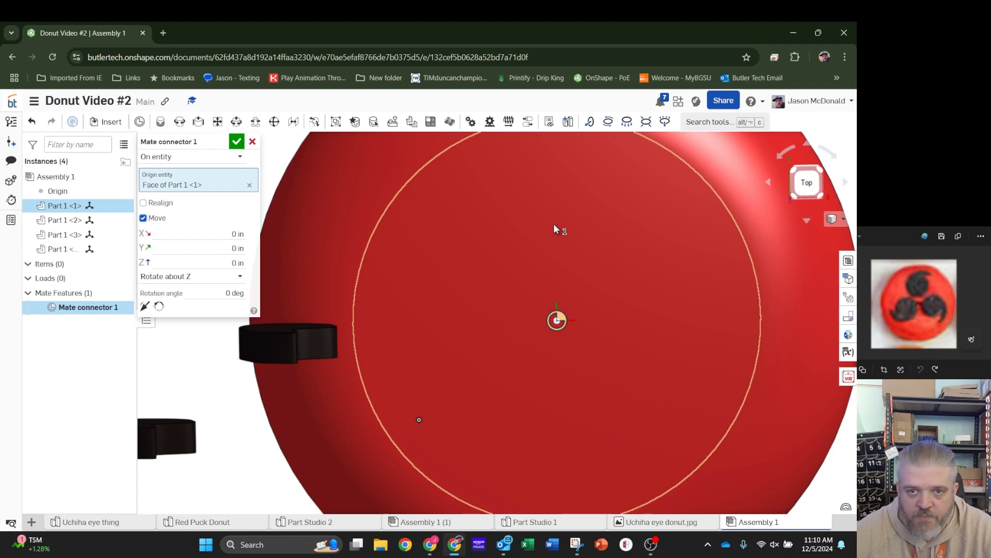
# Try Y offsets of 2 in and 3 in for the mate connector, check its position in the model, and accept it.
pyautogui.click(219, 248)
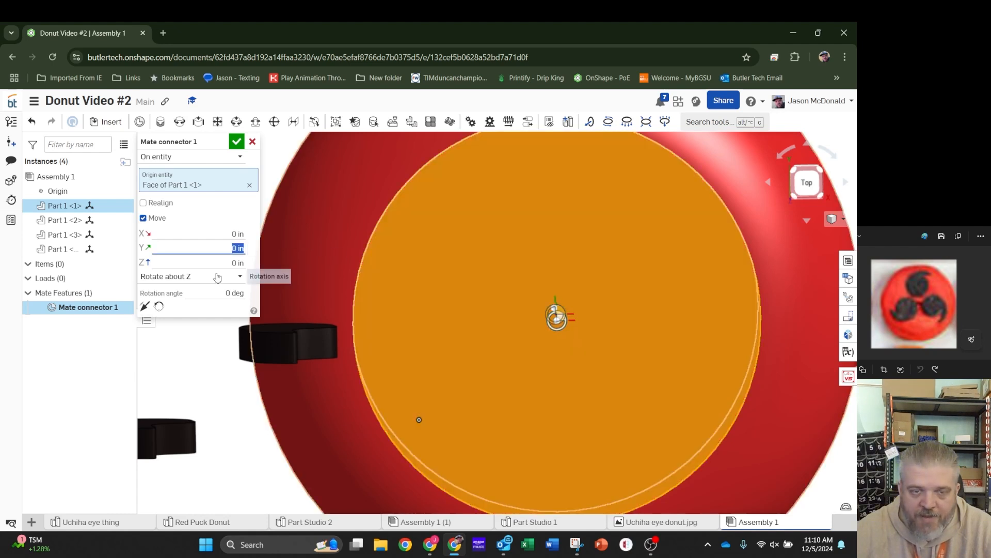
pyautogui.write('2')
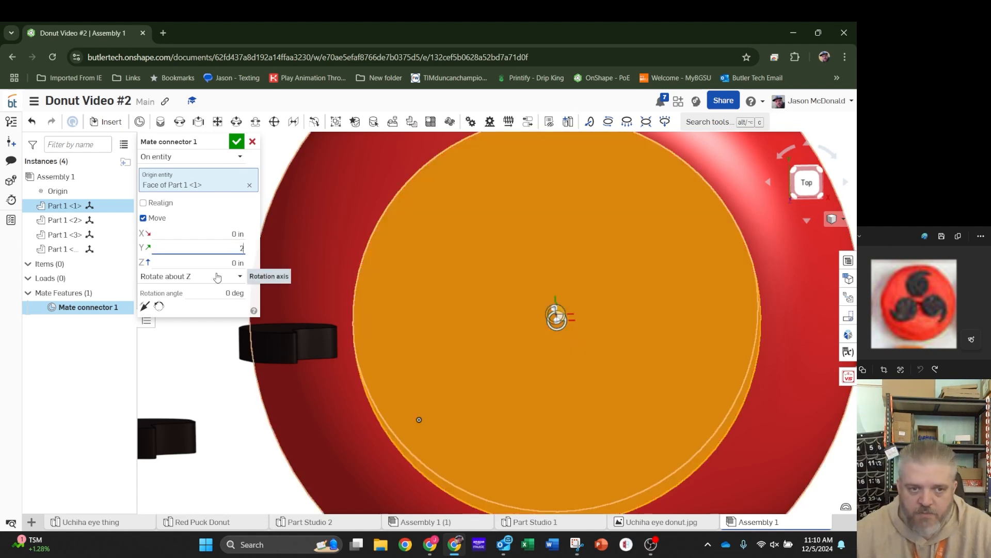
pyautogui.press('Tab')
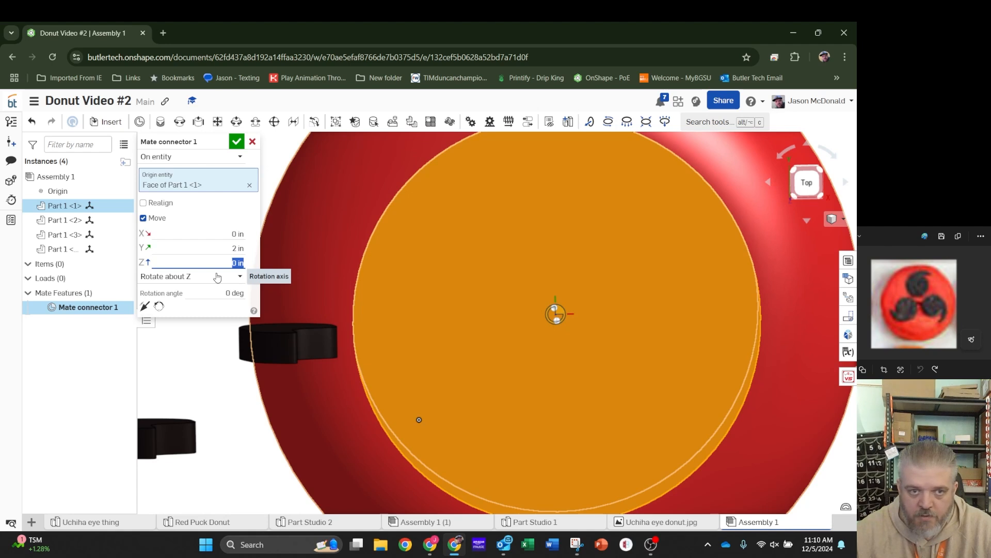
pyautogui.hotkey('shift', 'Tab')
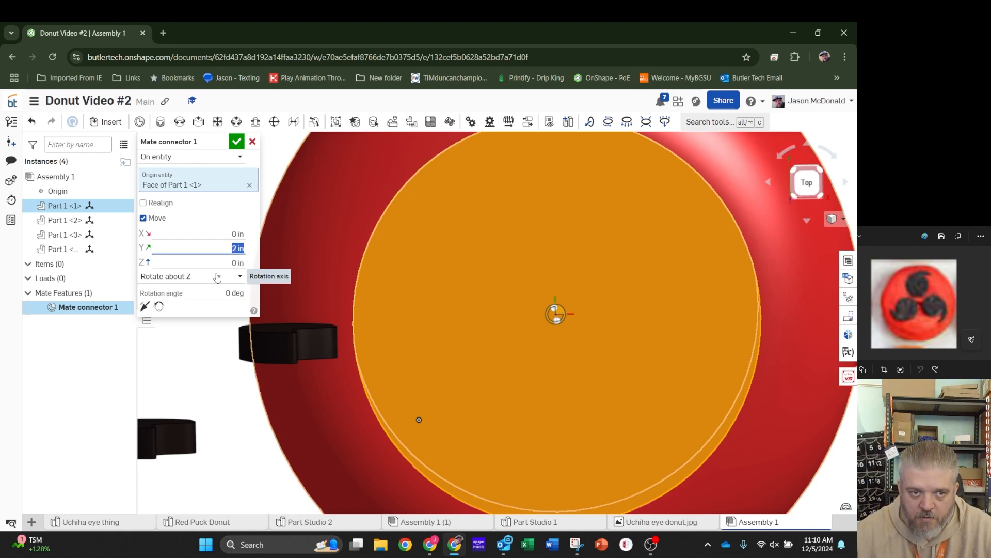
pyautogui.write('3')
pyautogui.press('Tab')
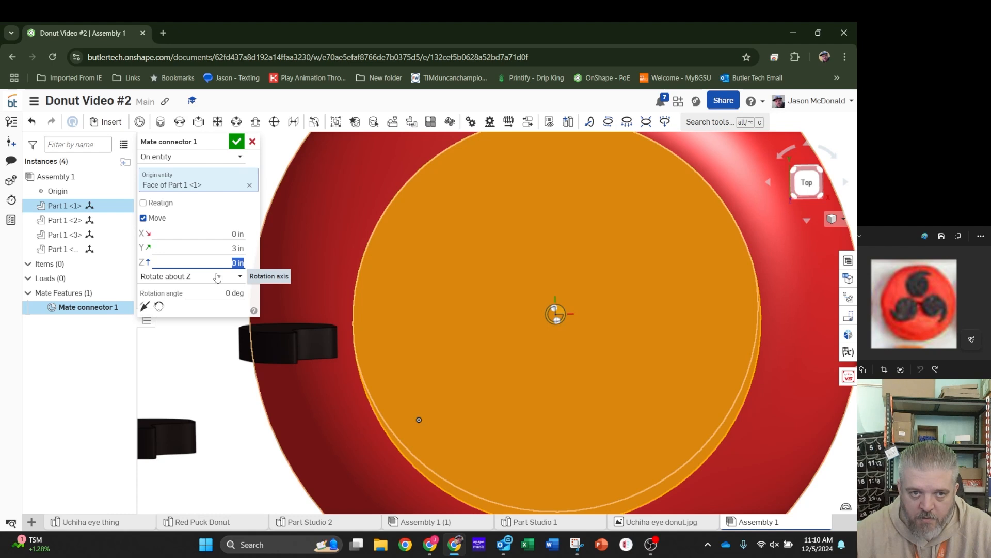
pyautogui.hotkey('shift', 'Tab')
pyautogui.hotkey('shift', 'Tab')
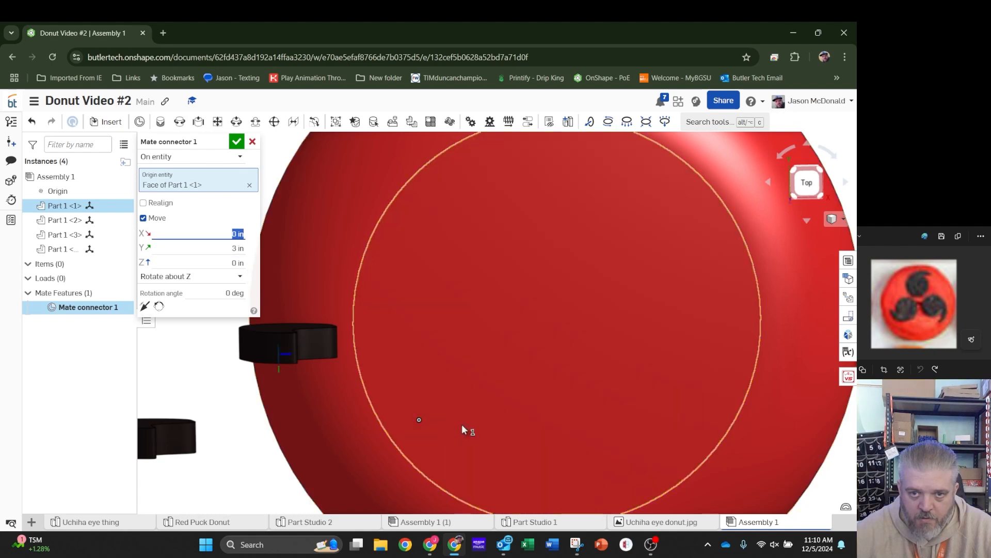
pyautogui.moveTo(548, 434); pyautogui.dragTo(494, 431, button='right')
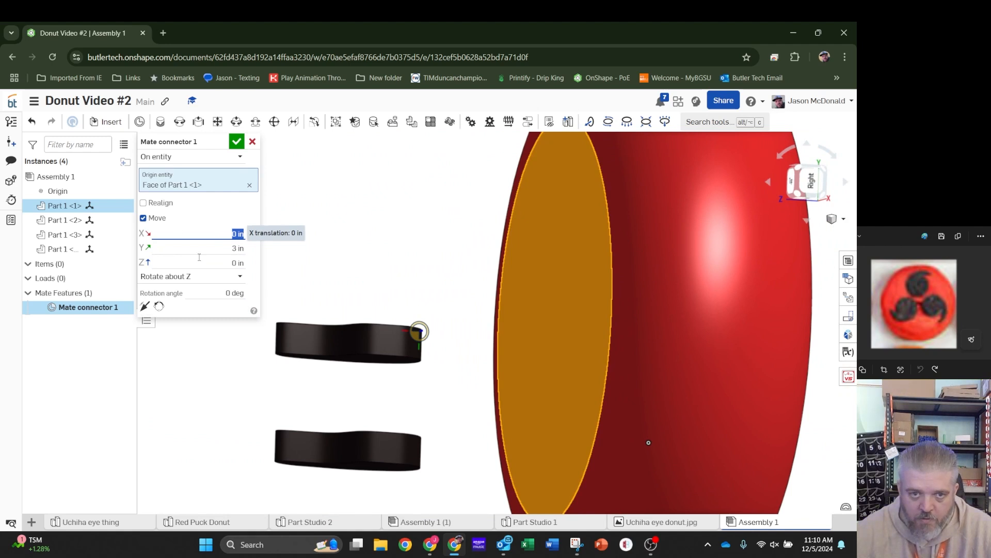
pyautogui.moveTo(453, 408); pyautogui.dragTo(495, 407, button='right')
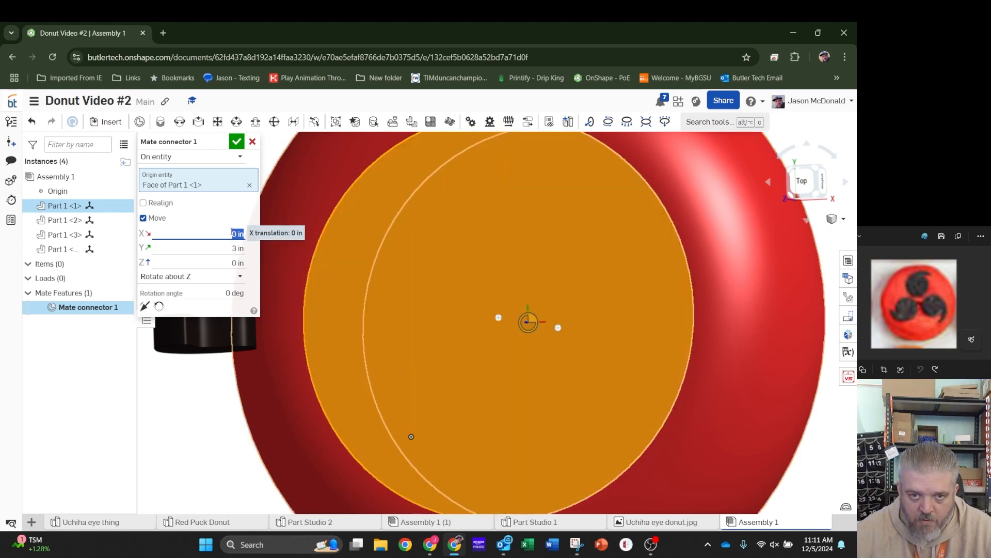
pyautogui.click(804, 185)
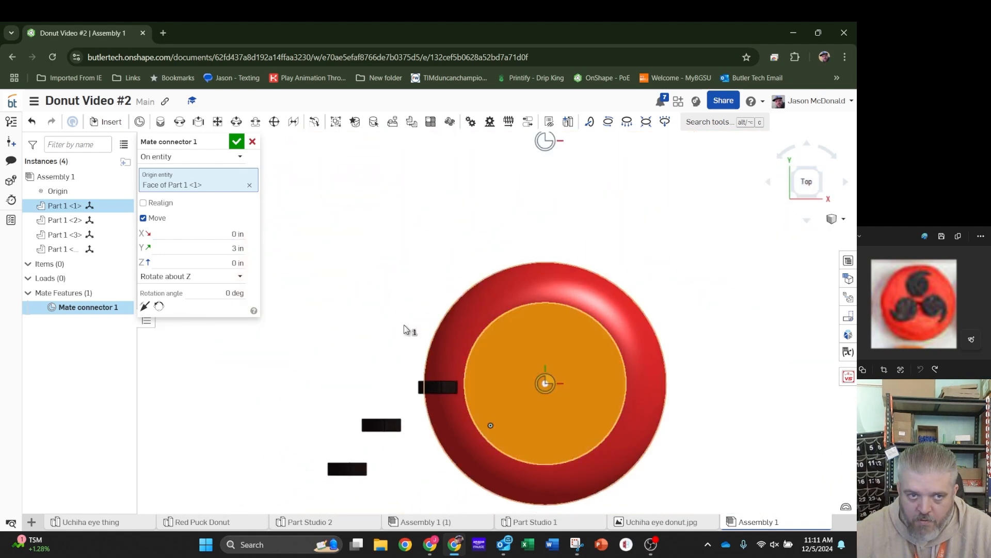
pyautogui.scroll(5, 542, 356)
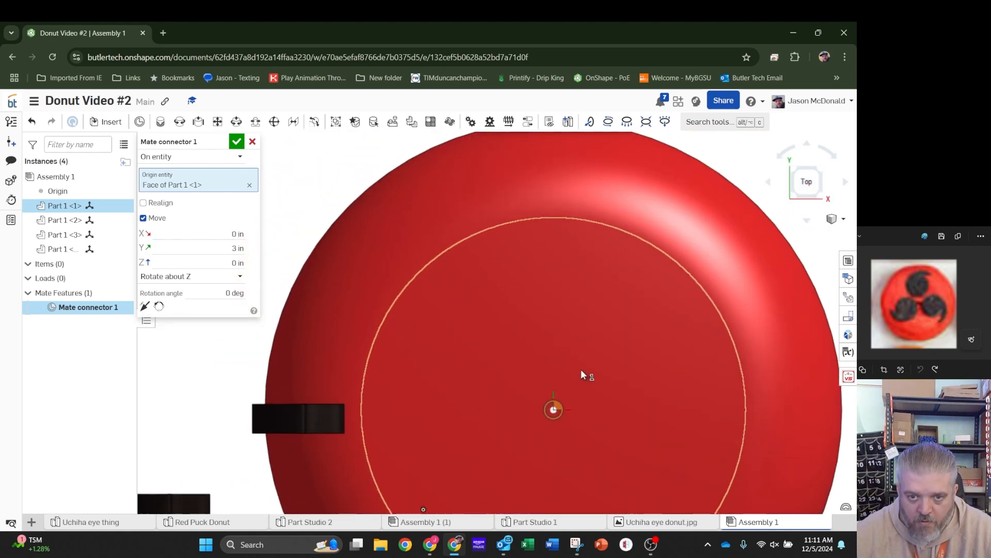
pyautogui.click(237, 141)
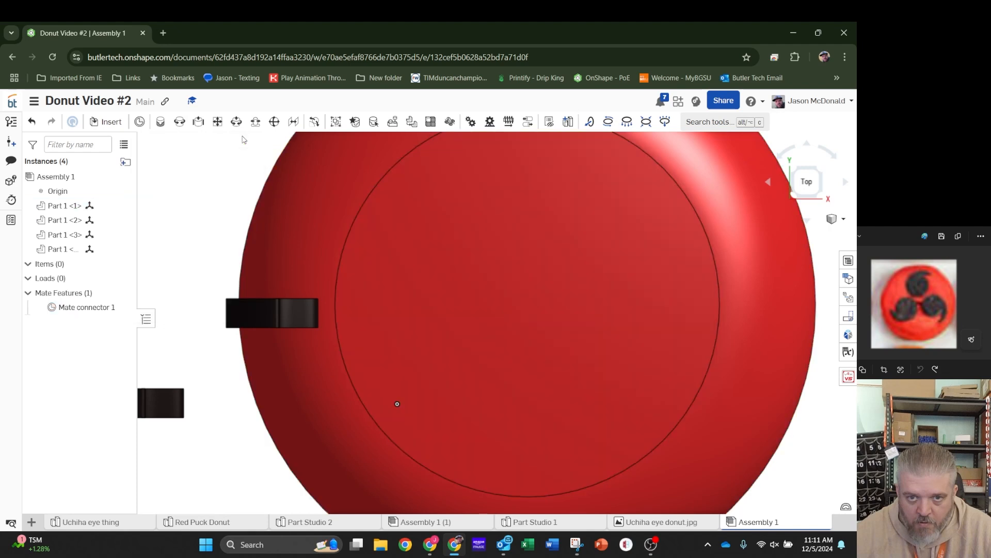
# Edit the first mate connector, trying Y offsets of 0.3 in and 0.5 in before setting 0.4 in and accepting it.
pyautogui.doubleClick(76, 309)
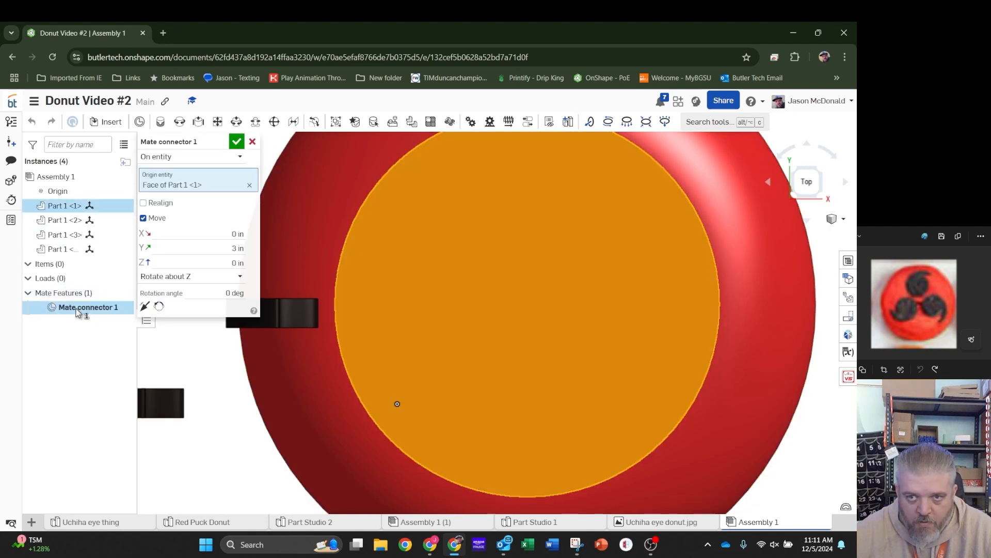
pyautogui.click(211, 249)
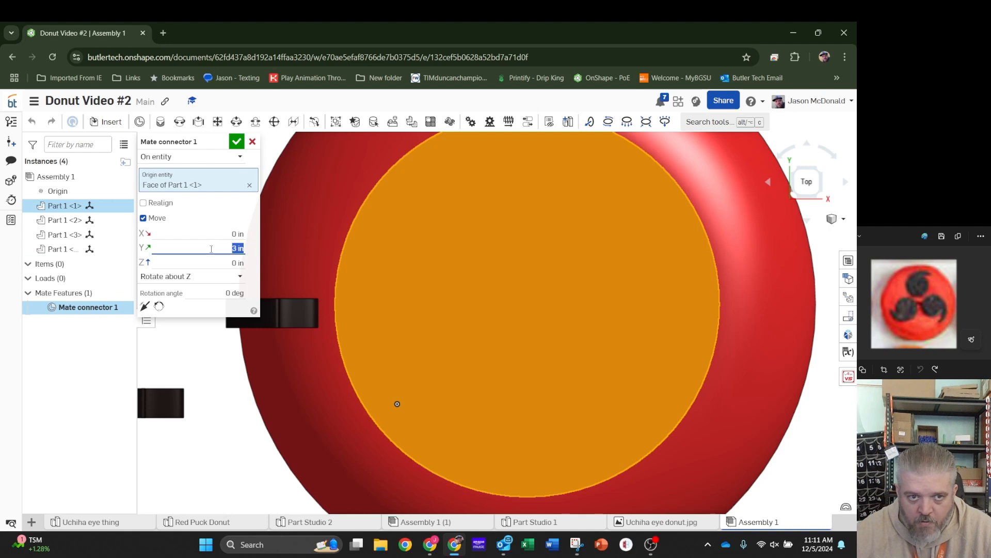
pyautogui.write('.3')
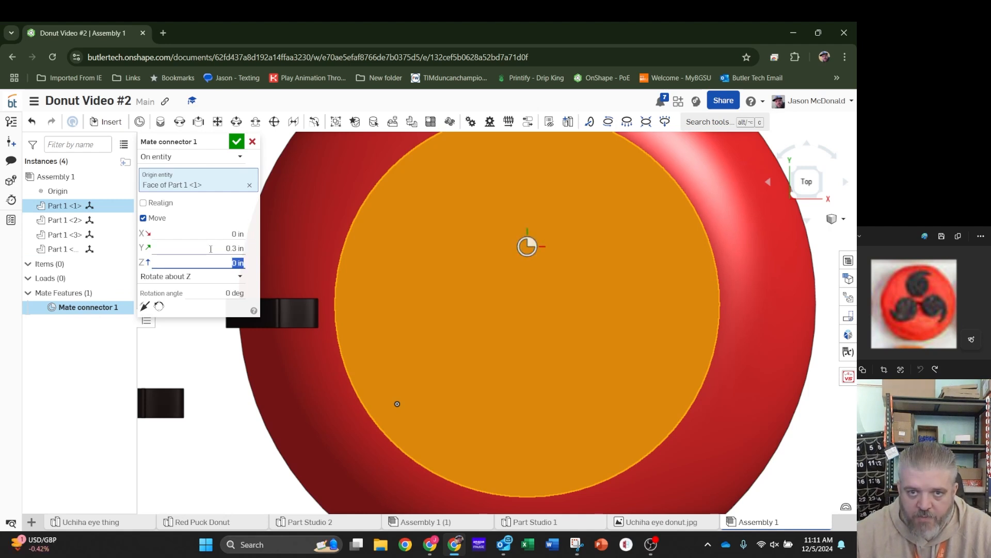
pyautogui.click(211, 249)
pyautogui.write('0.5')
pyautogui.press('Tab')
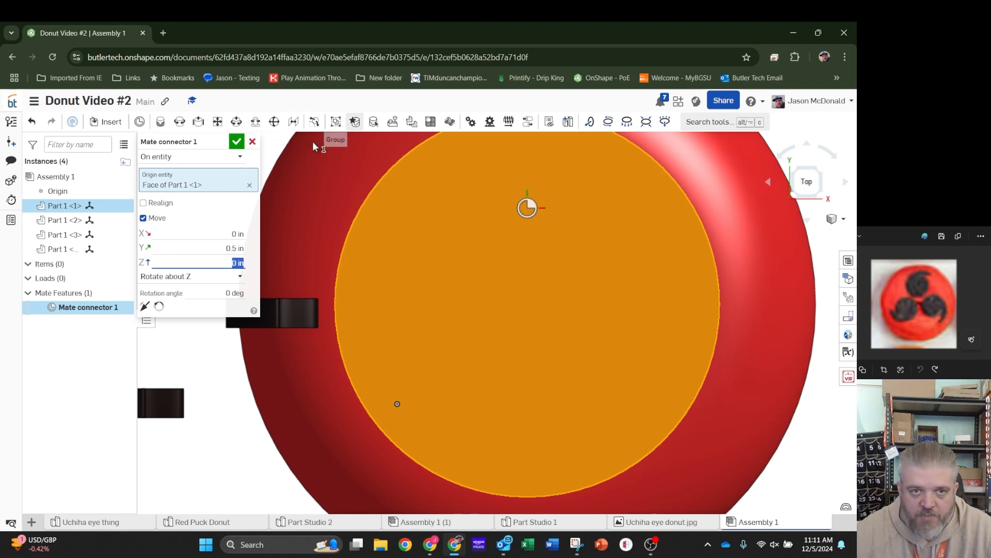
pyautogui.click(226, 248)
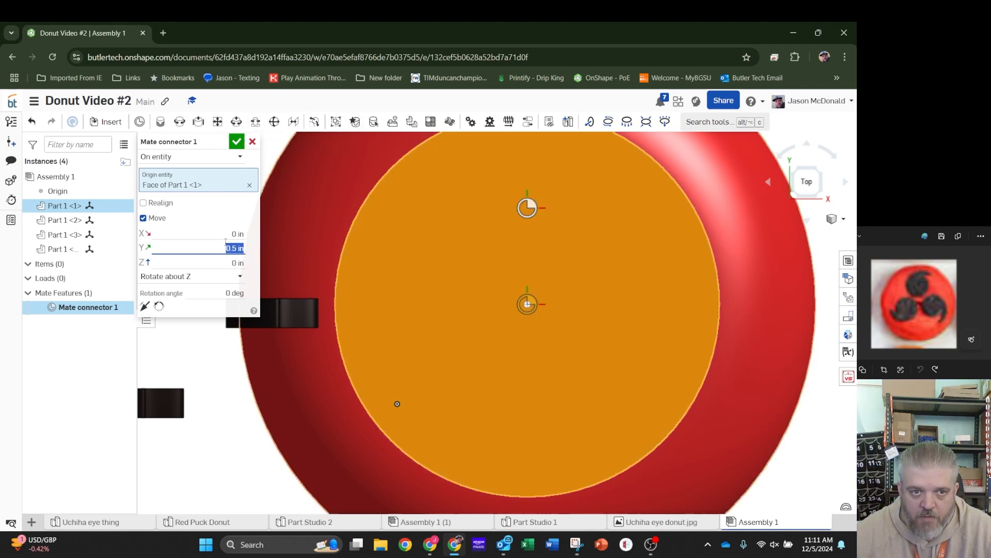
pyautogui.write('0.4')
pyautogui.press('Tab')
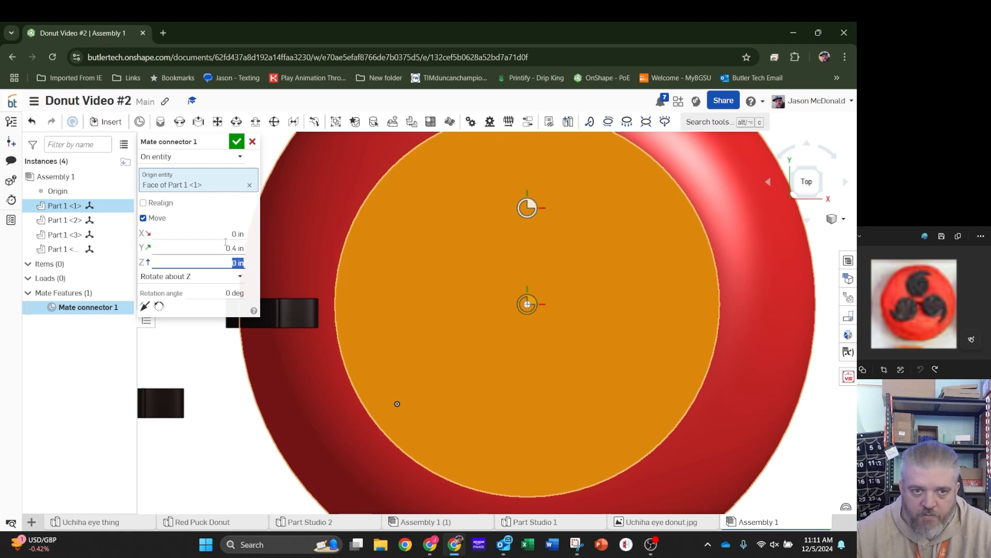
pyautogui.click(241, 147)
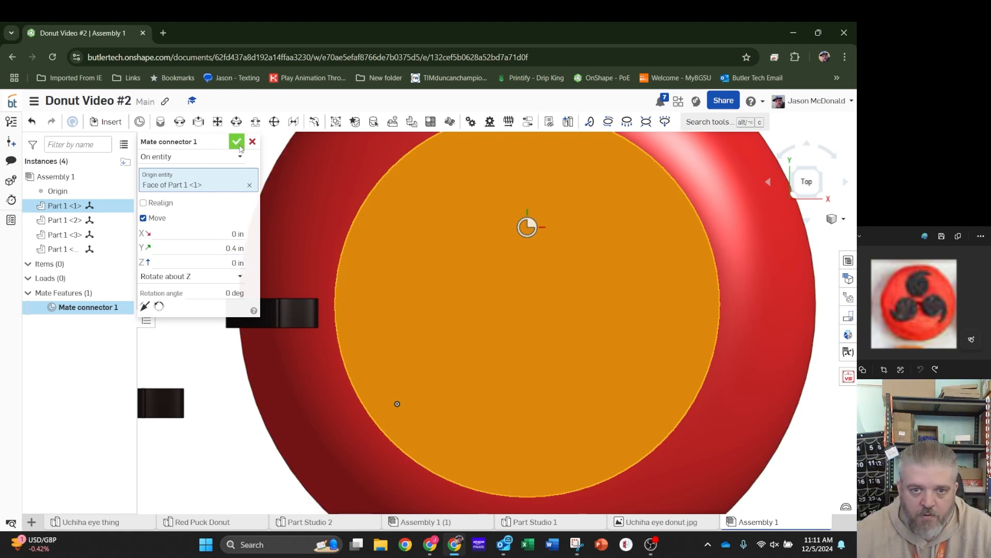
# Start a second mate connector on the donut's flat top face instead of its circular edge, and enable moving it.
pyautogui.click(140, 123)
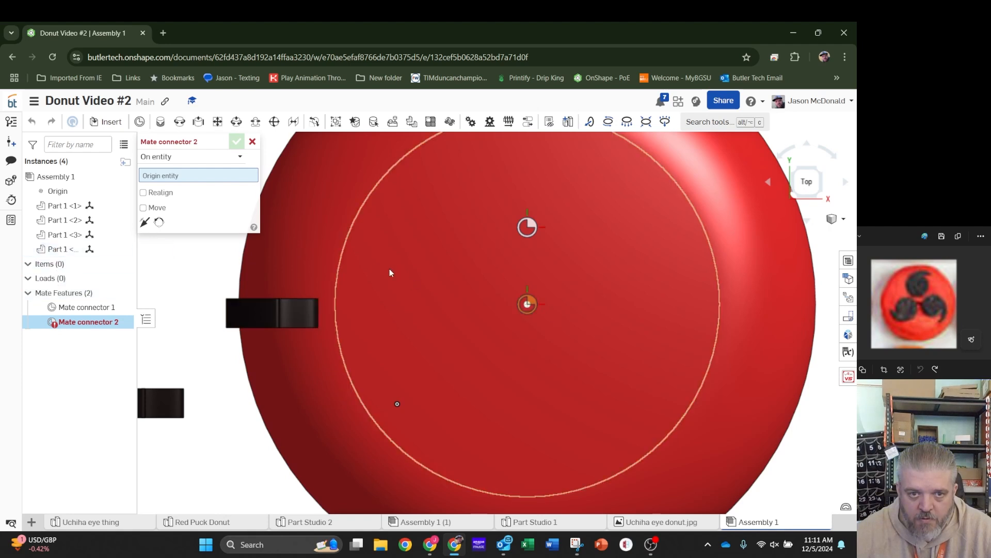
pyautogui.click(346, 249)
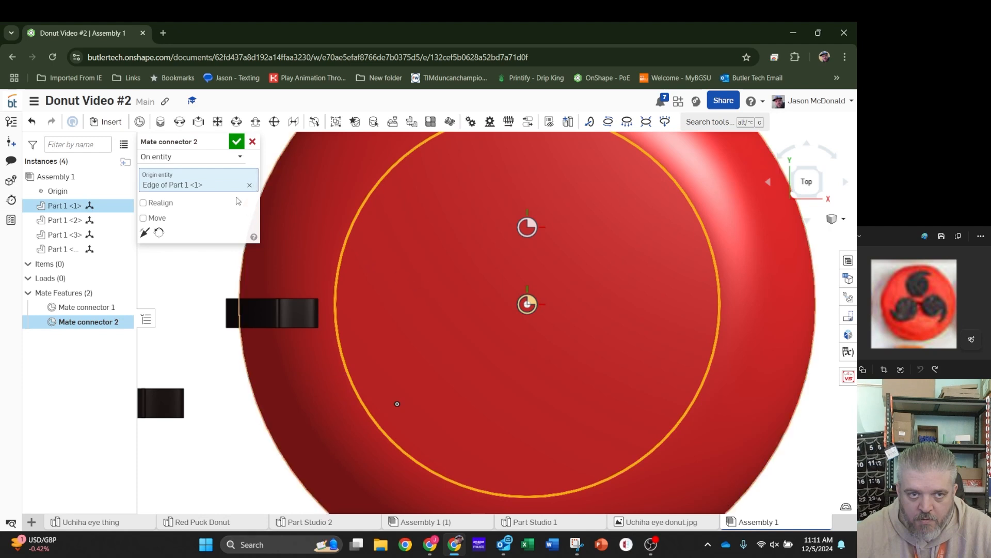
pyautogui.click(249, 186)
pyautogui.click(403, 279)
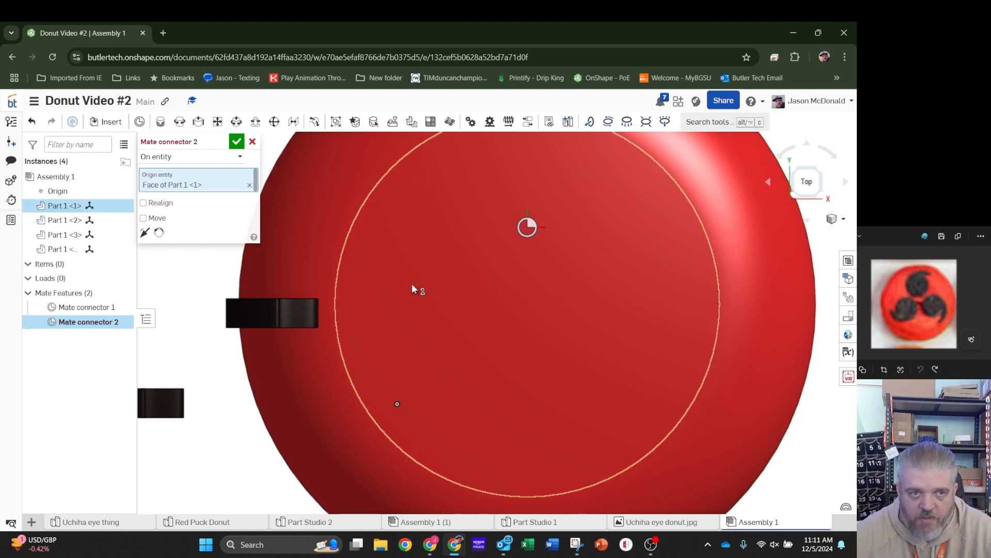
pyautogui.click(144, 219)
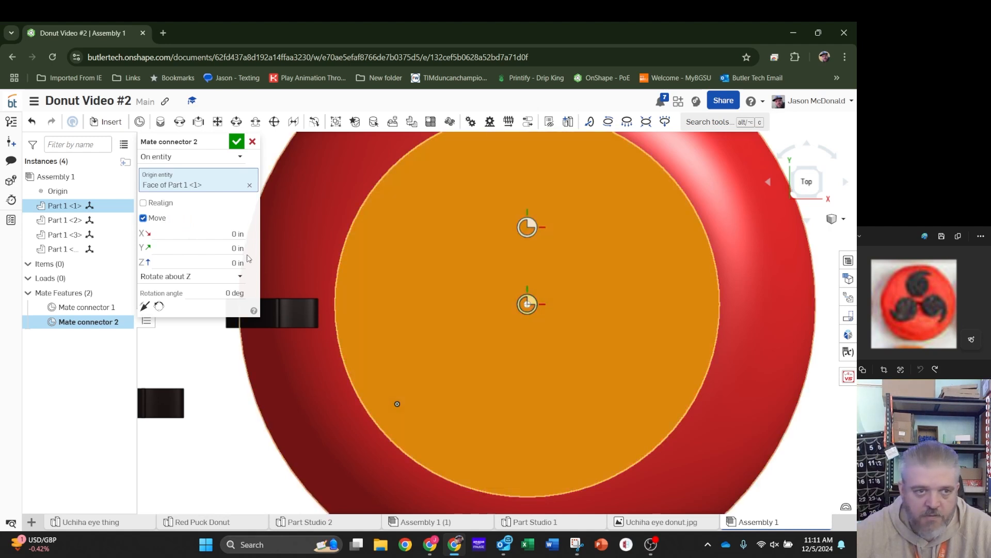
# Set the second mate connector's offset to -0.35 in along both Y and X.
pyautogui.click(224, 248)
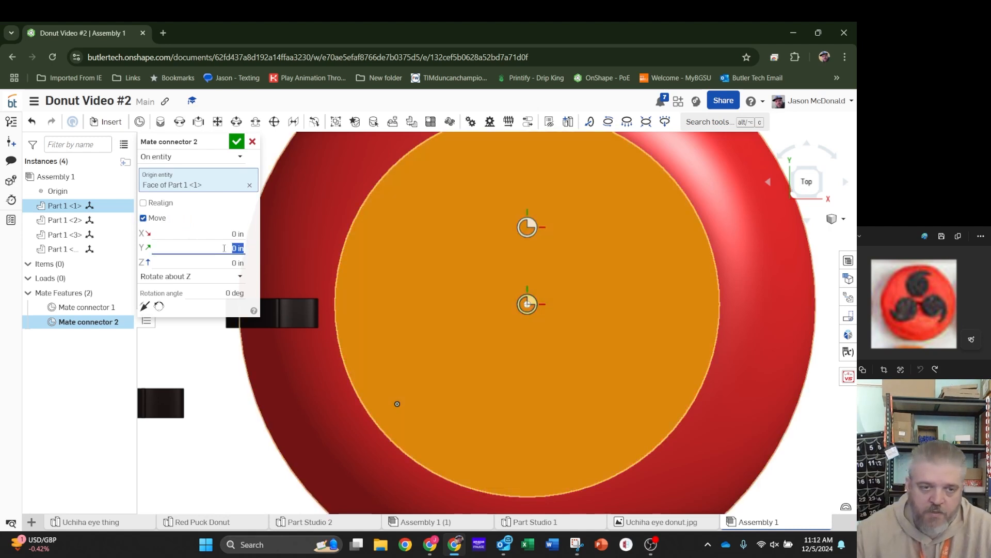
pyautogui.write('-')
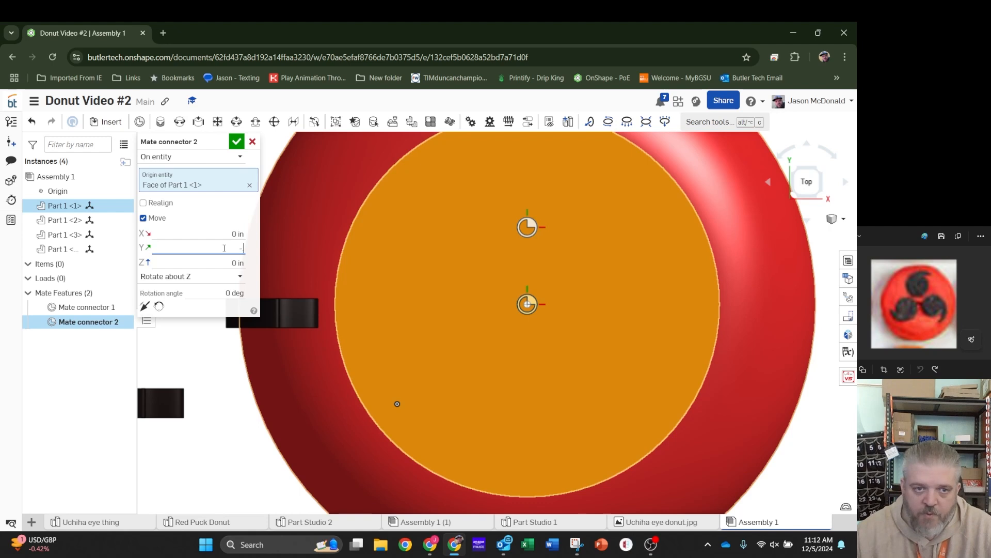
pyautogui.write('0.35')
pyautogui.press('Tab')
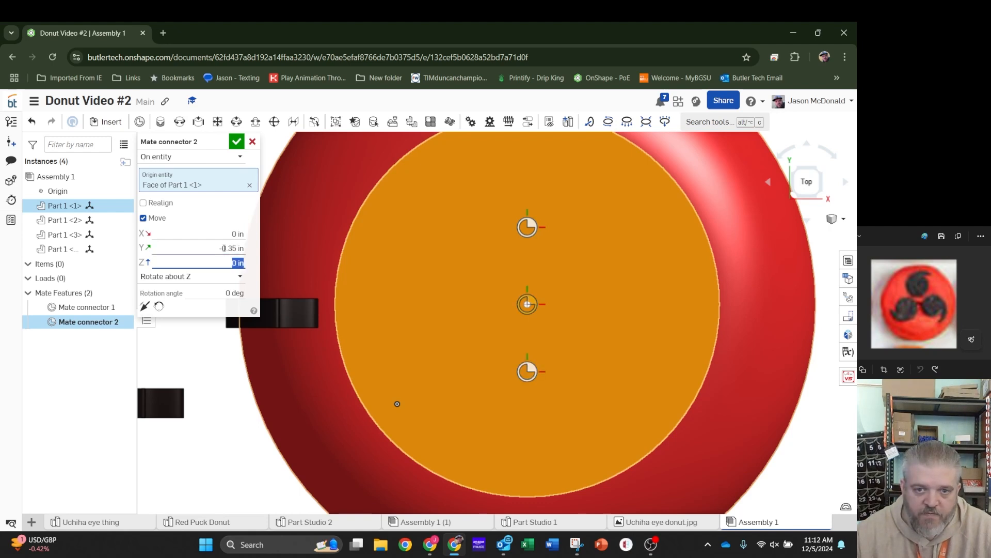
pyautogui.hotkey('shift', 'Tab')
pyautogui.hotkey('shift', 'Tab')
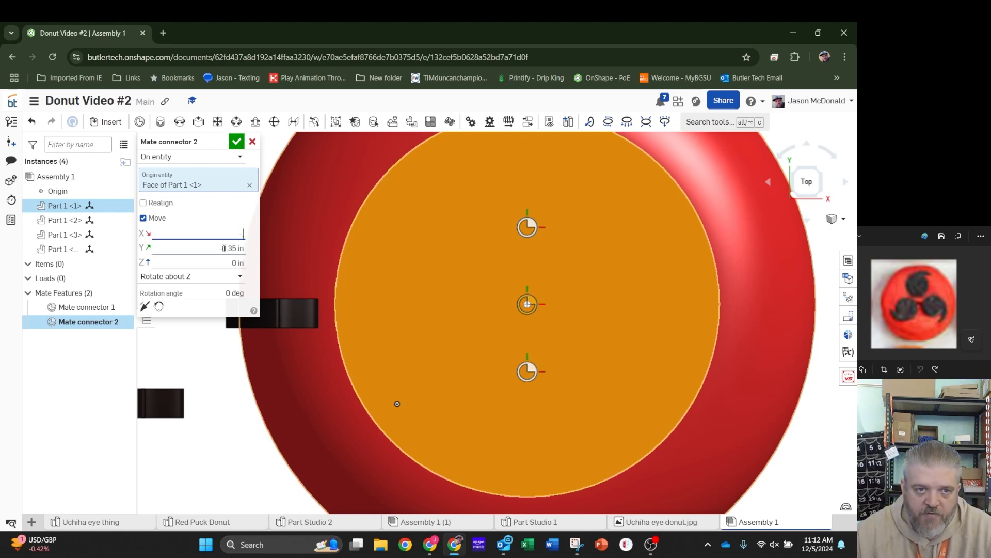
pyautogui.press('Tab')
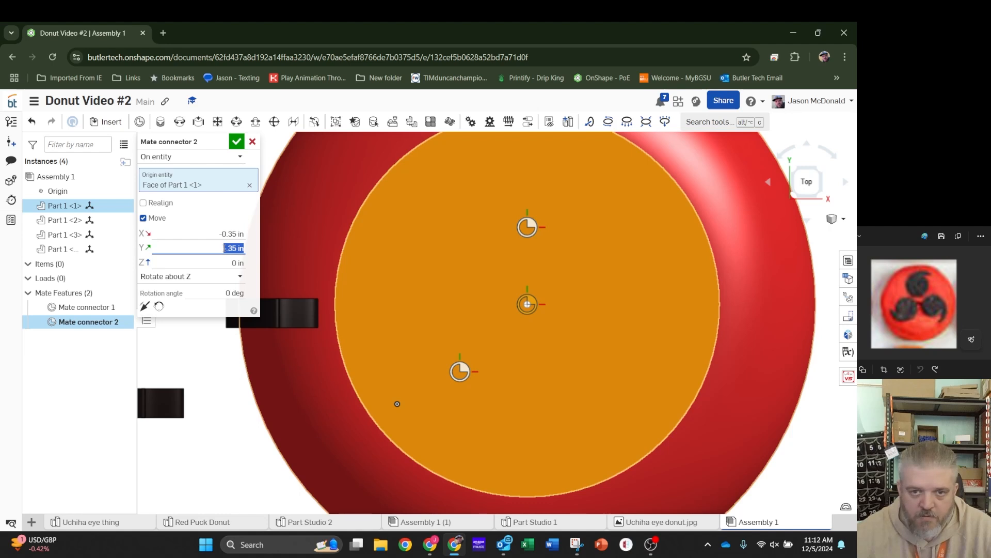
# Accept the second mate connector and start a third at the center of the donut's flat top face, with moving enabled.
pyautogui.click(237, 143)
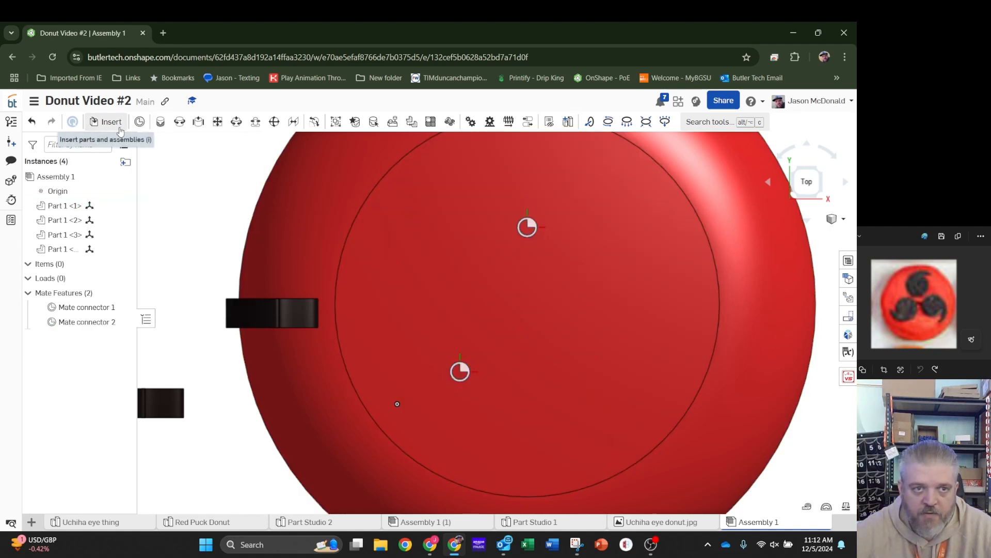
pyautogui.click(138, 124)
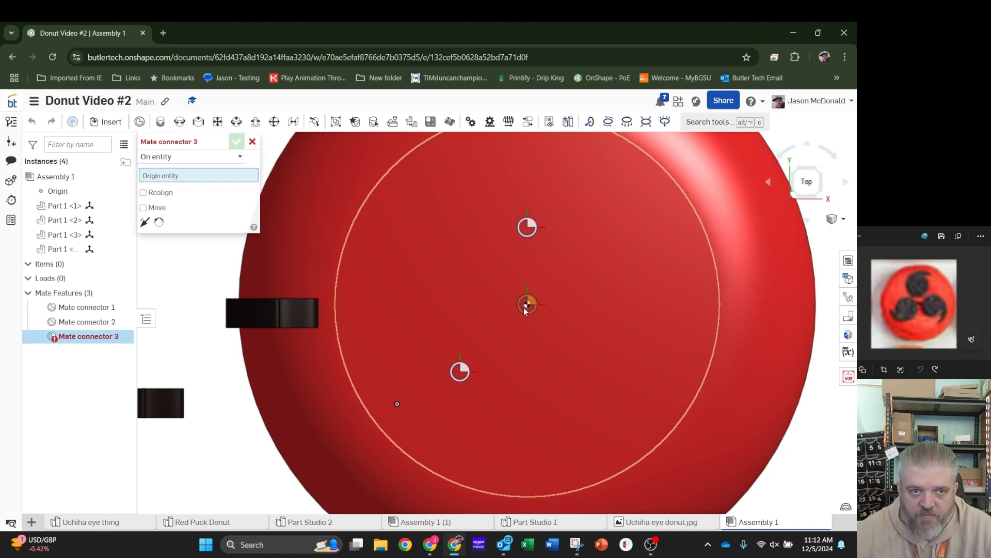
pyautogui.click(527, 307)
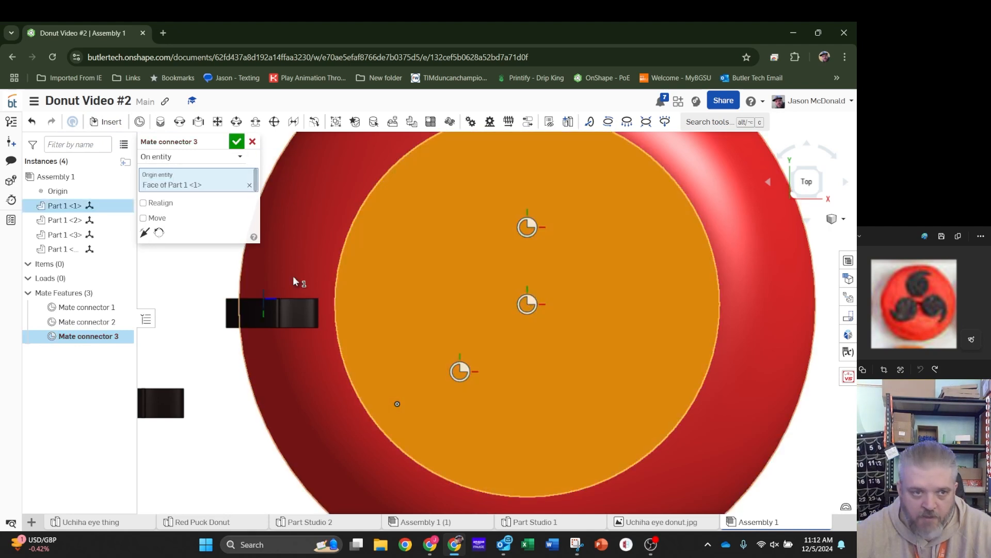
pyautogui.click(143, 218)
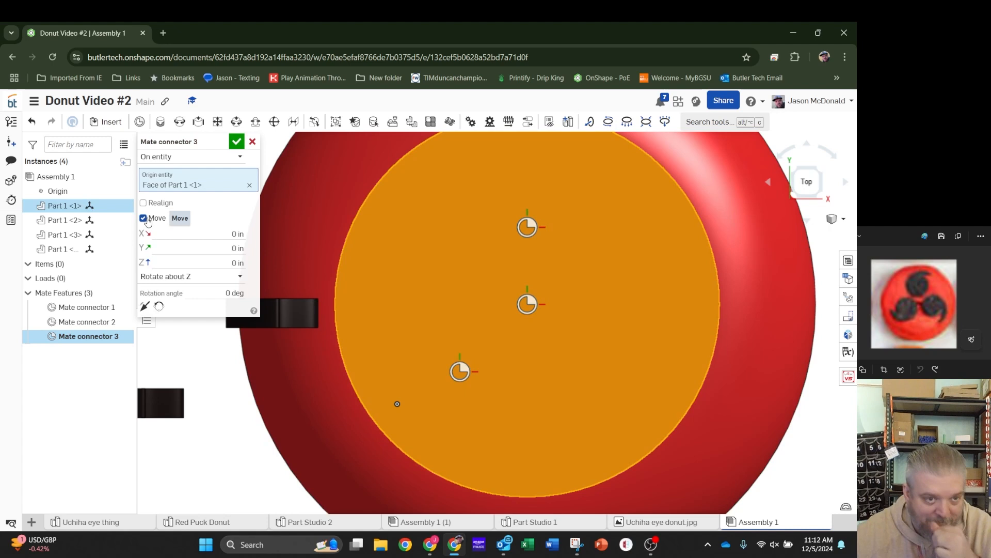
# Set the third mate connector's offset to -0.35 in along Y and 0.35 in along X, and accept it.
pyautogui.click(192, 246)
pyautogui.press('BackSpace')
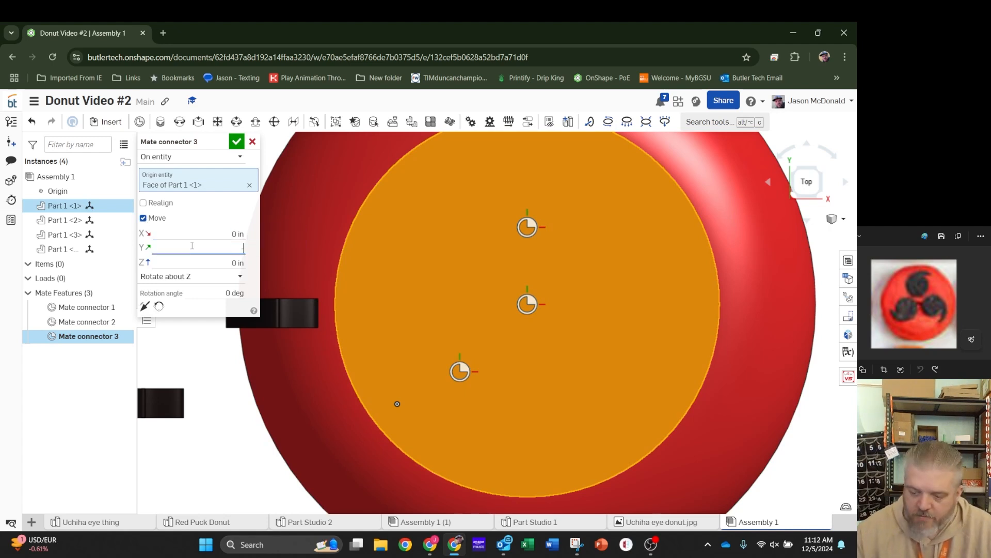
pyautogui.write('-0.35')
pyautogui.press('Tab')
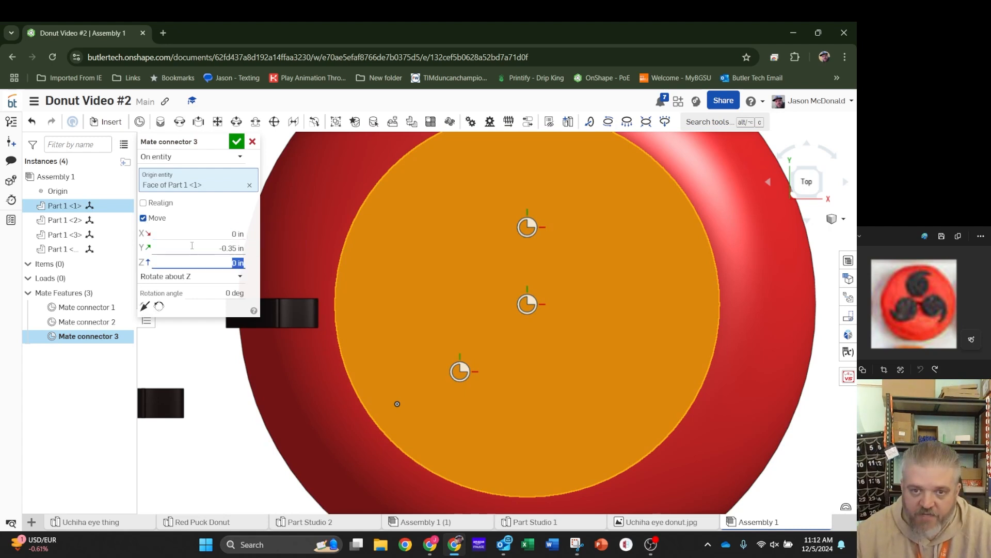
pyautogui.click(200, 233)
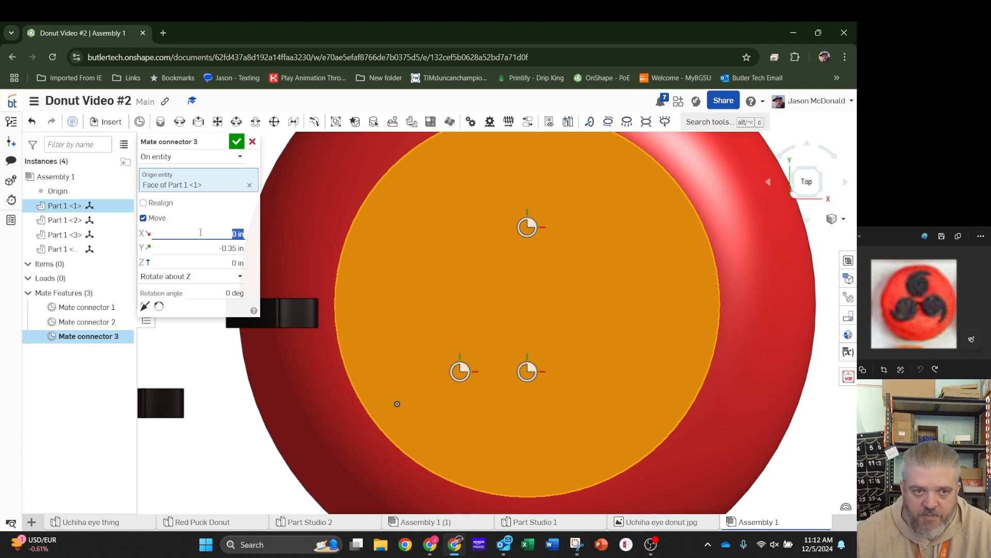
pyautogui.write('.35')
pyautogui.press('Tab')
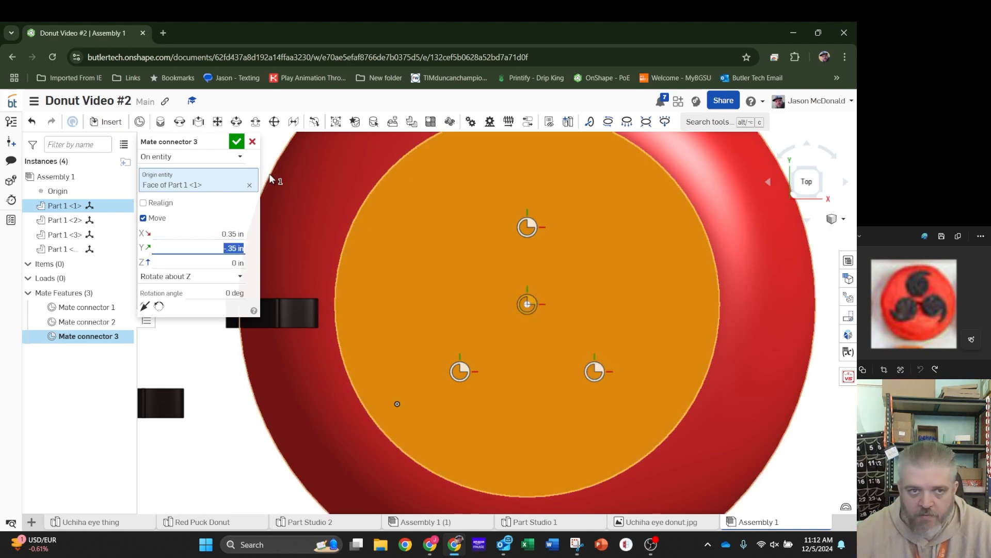
pyautogui.click(237, 142)
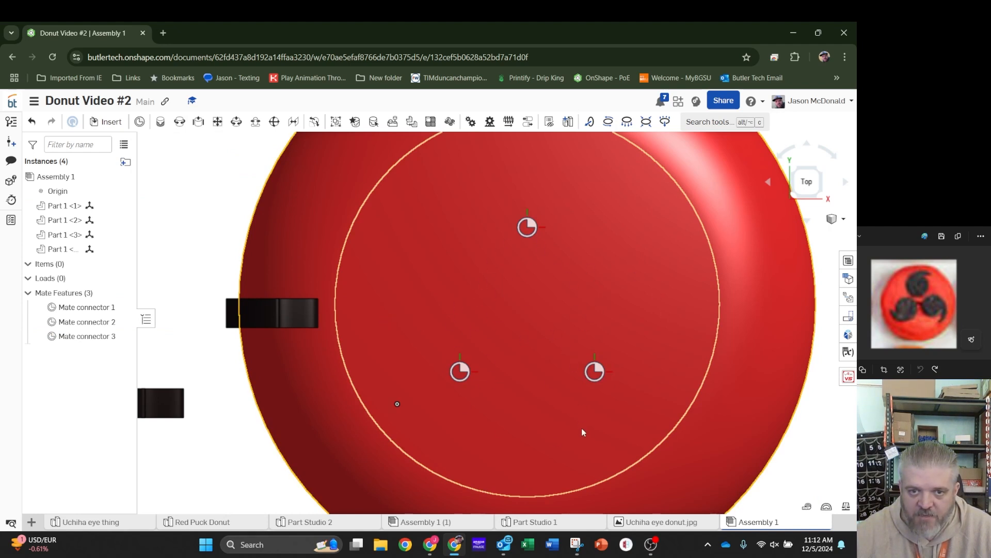
# Attach the black swirl nearest the donut to Mate connector 2 with a revolute mate, flipping its primary axis so it sits on the top face.
pyautogui.moveTo(542, 445); pyautogui.dragTo(539, 407, button='right')
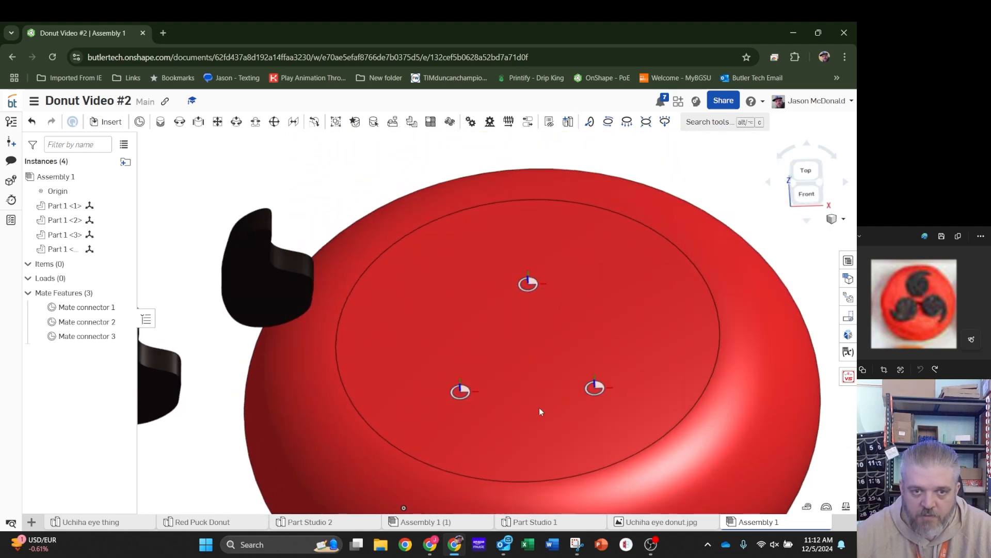
pyautogui.click(180, 122)
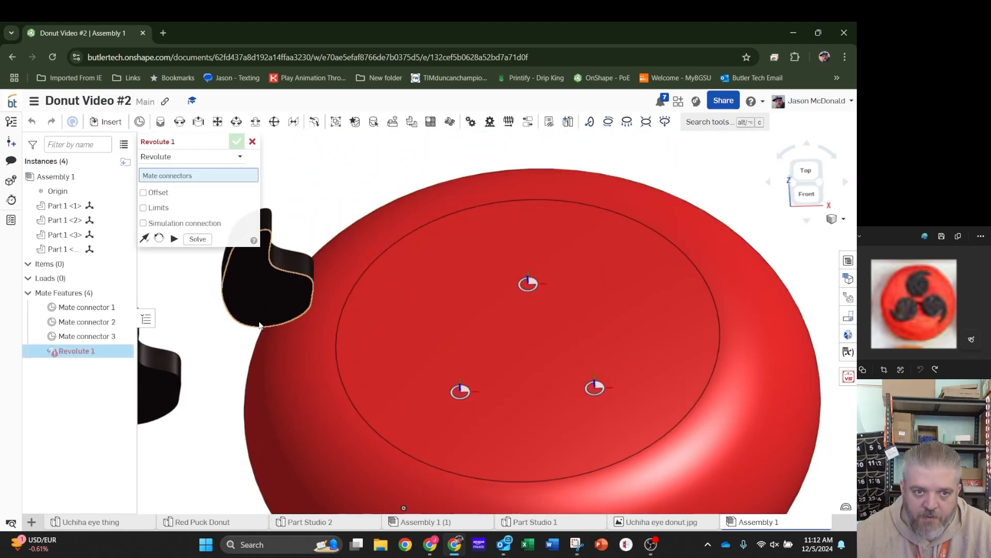
pyautogui.click(461, 393)
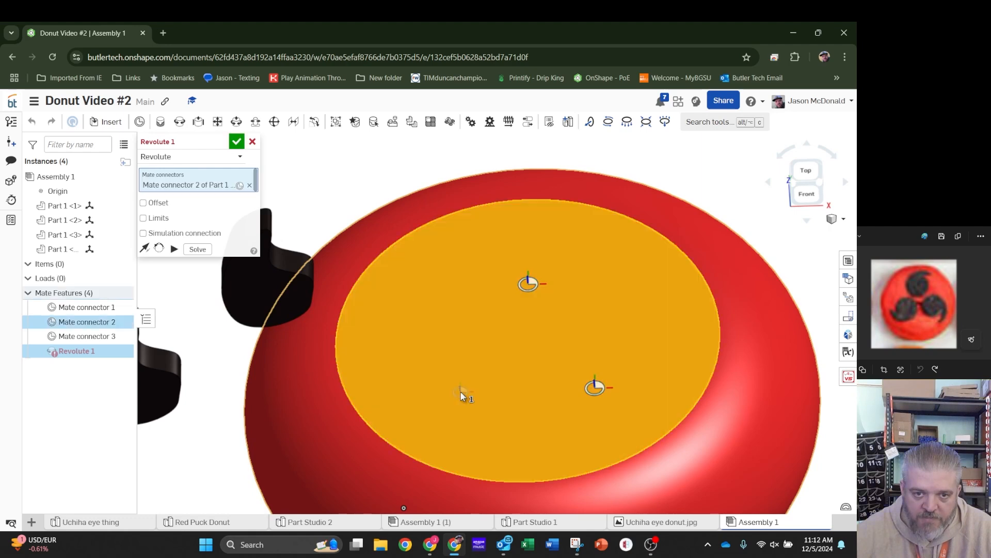
pyautogui.click(262, 288)
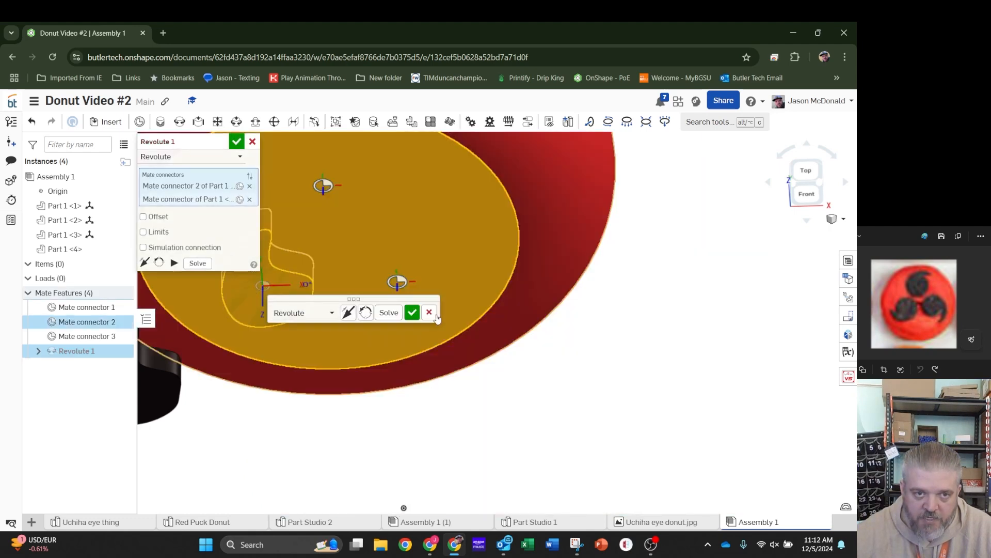
pyautogui.scroll(-5, 460, 330)
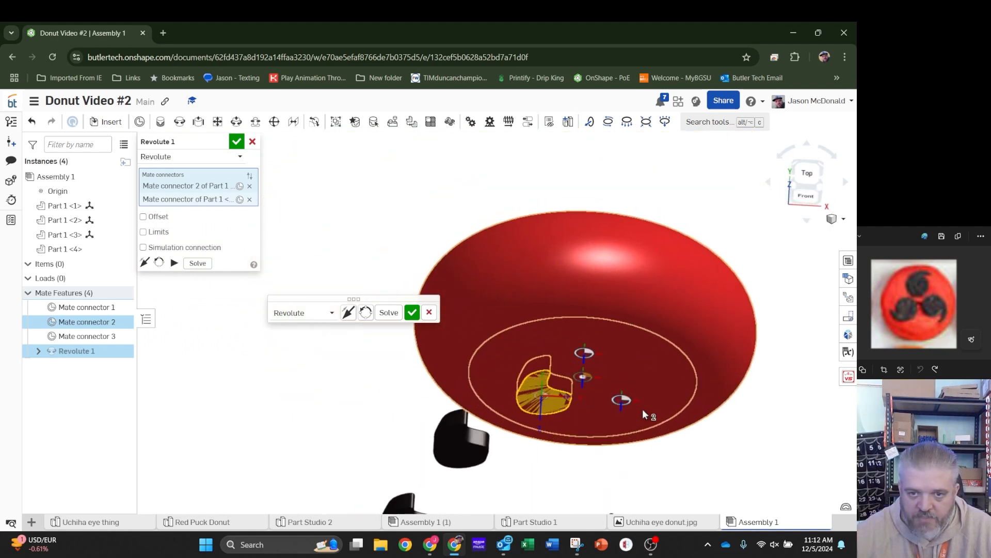
pyautogui.click(350, 313)
pyautogui.moveTo(719, 428); pyautogui.dragTo(603, 346, button='right')
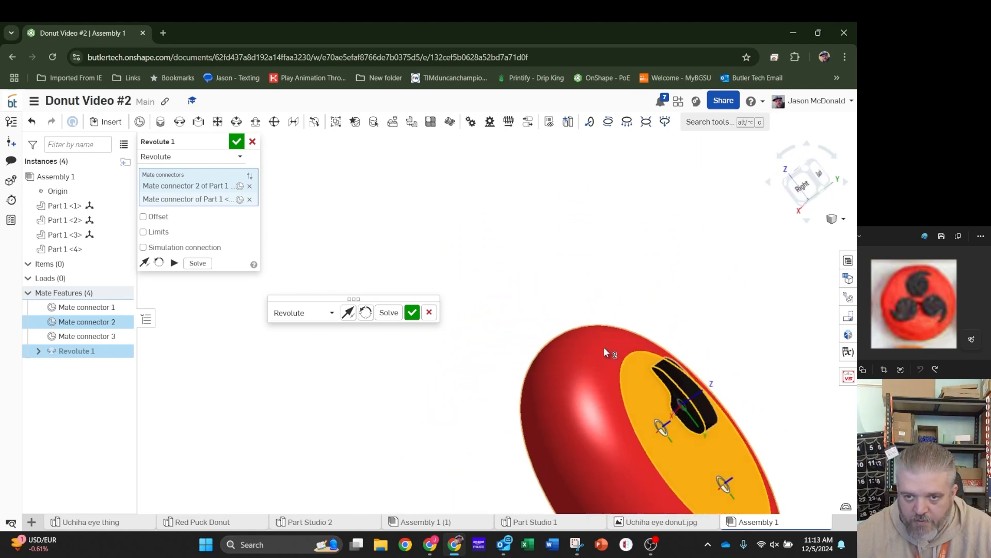
pyautogui.click(412, 312)
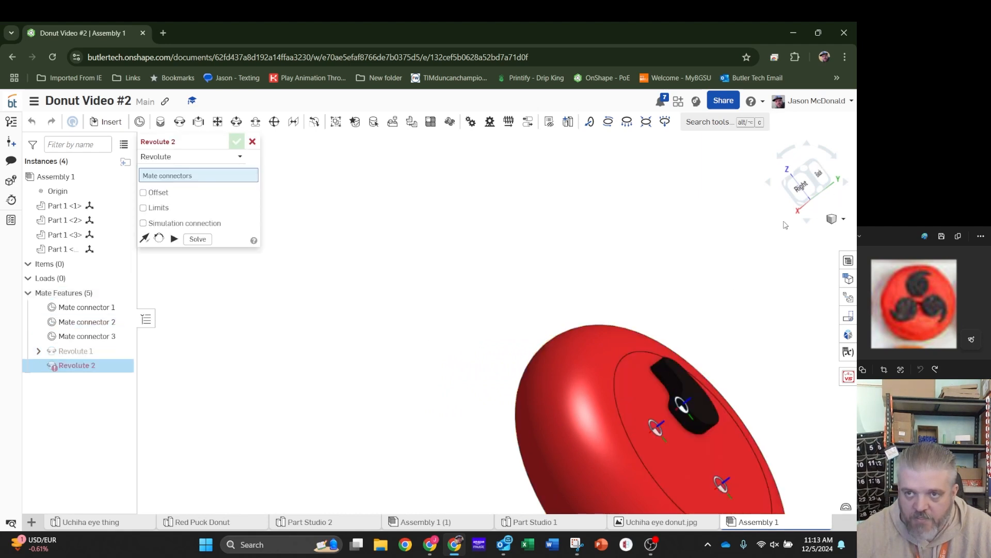
# Attach the second black swirl, Part 1 <2>, to Mate connector 1 with a revolute mate and flip its primary axis.
pyautogui.moveTo(791, 265); pyautogui.dragTo(733, 249, button='right')
pyautogui.moveTo(734, 249); pyautogui.dragTo(696, 219, button='middle')
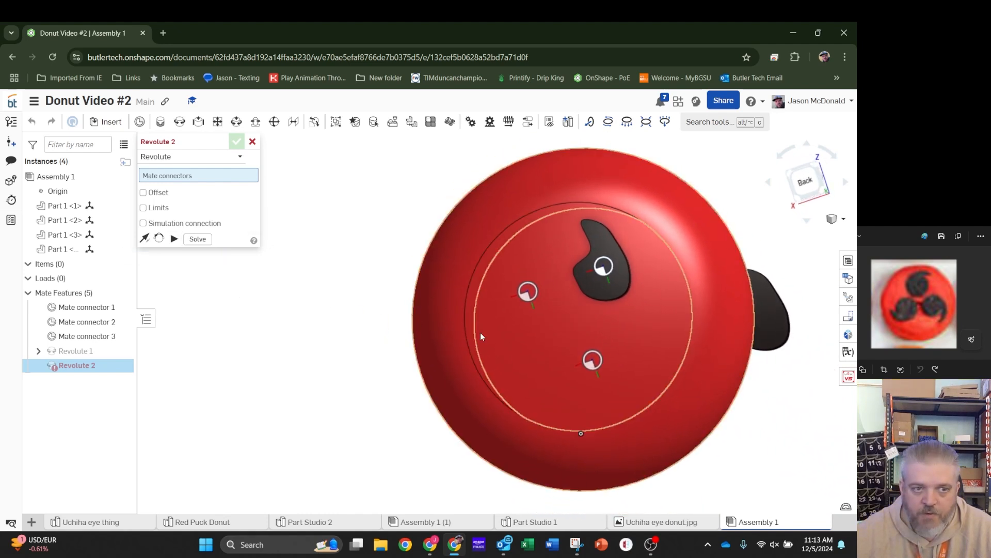
pyautogui.click(592, 362)
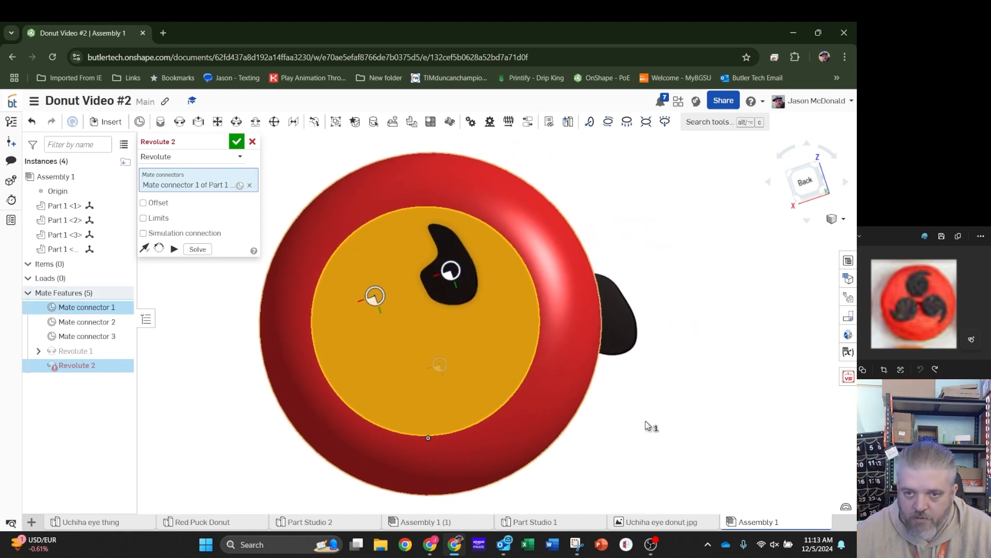
pyautogui.moveTo(645, 422); pyautogui.dragTo(623, 422, button='right')
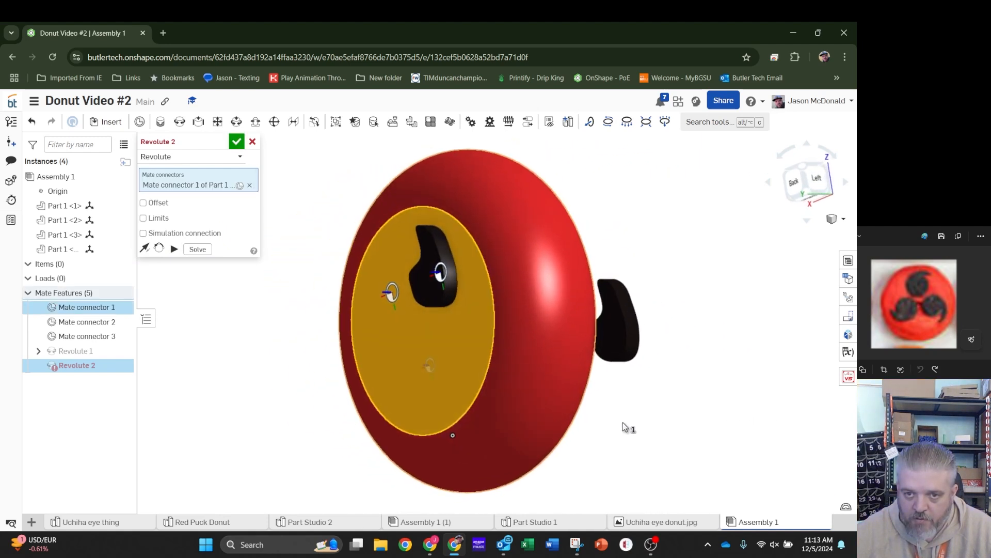
pyautogui.click(612, 332)
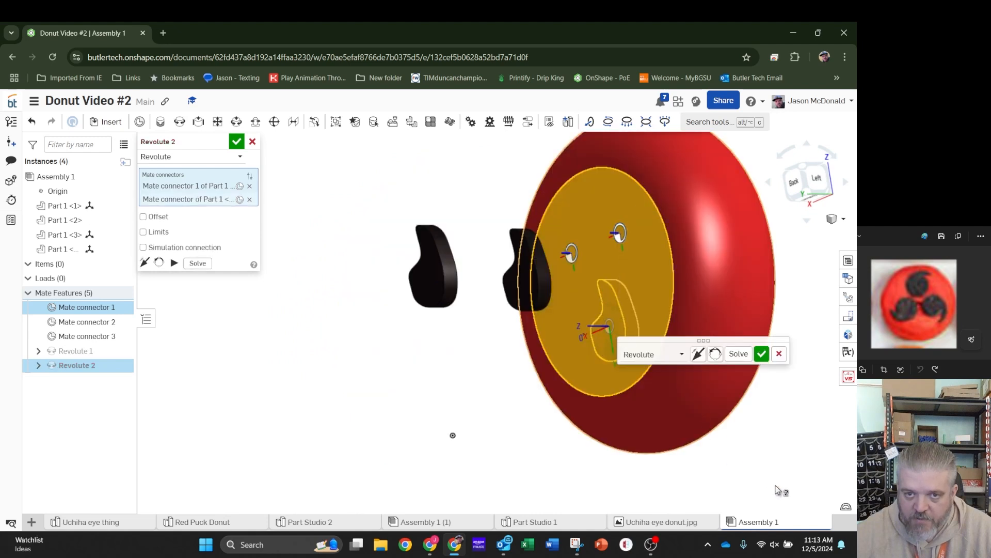
pyautogui.click(697, 354)
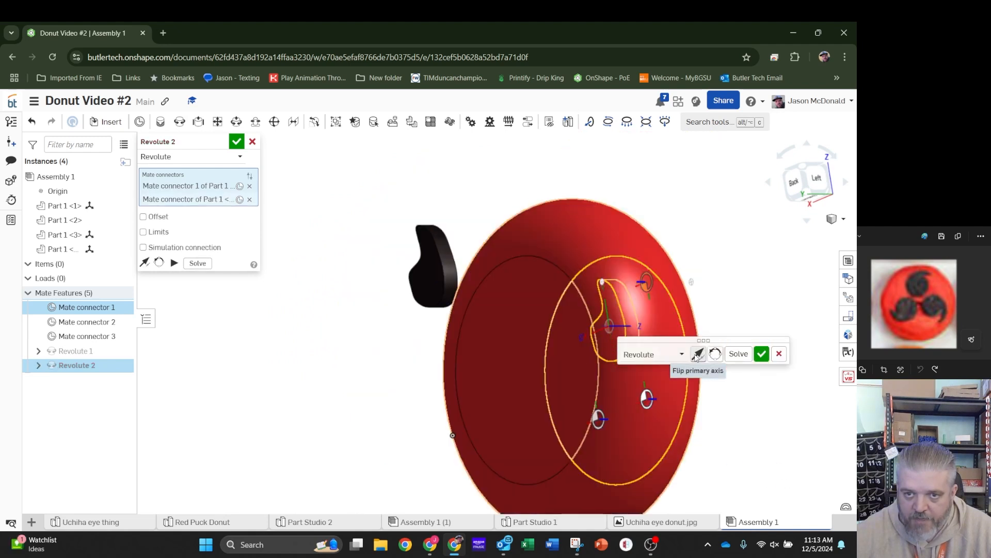
pyautogui.click(762, 353)
pyautogui.moveTo(774, 396); pyautogui.dragTo(683, 386, button='right')
pyautogui.moveTo(757, 428); pyautogui.dragTo(550, 310, button='middle')
pyautogui.scroll(-5, 652, 348)
pyautogui.moveTo(725, 387); pyautogui.dragTo(558, 385, button='right')
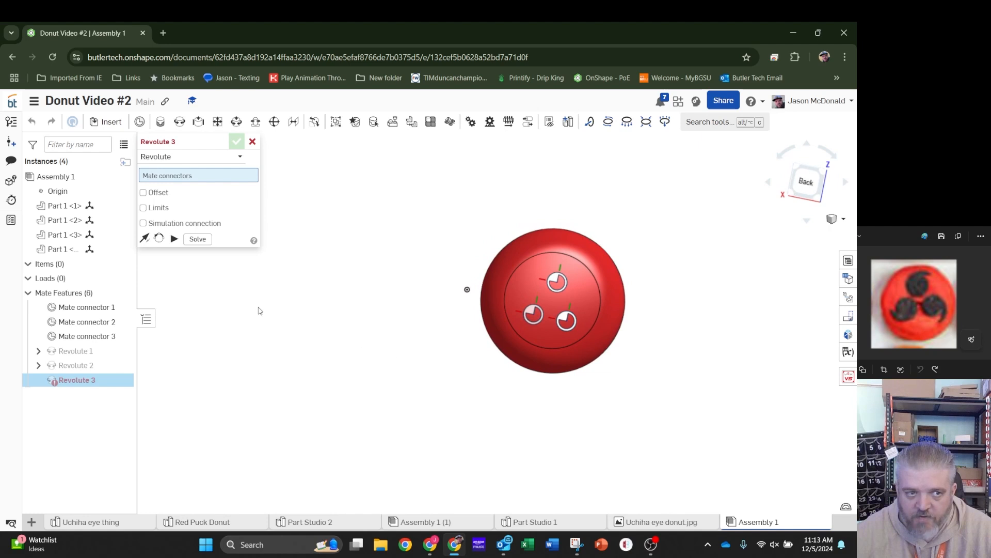
pyautogui.moveTo(449, 336); pyautogui.dragTo(574, 385, button='right')
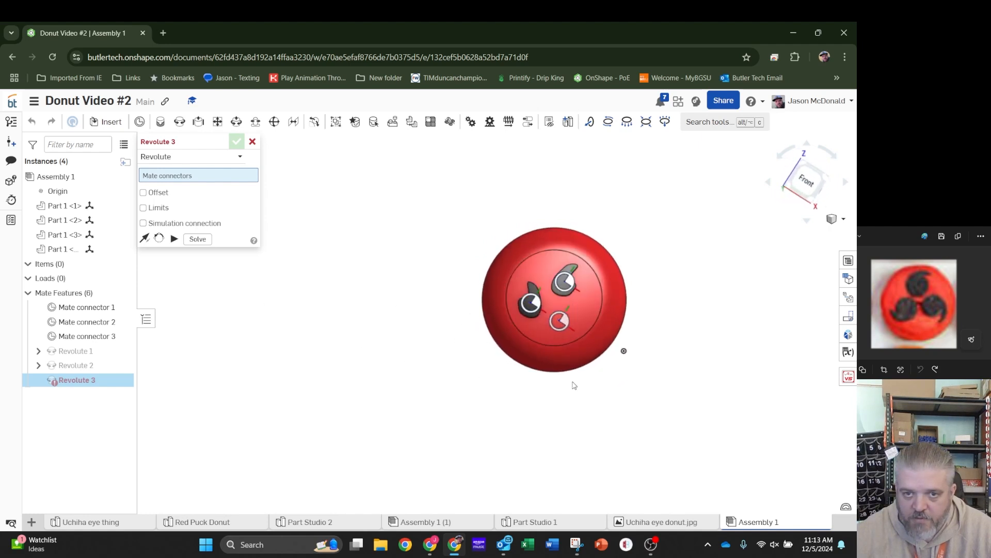
pyautogui.click(561, 321)
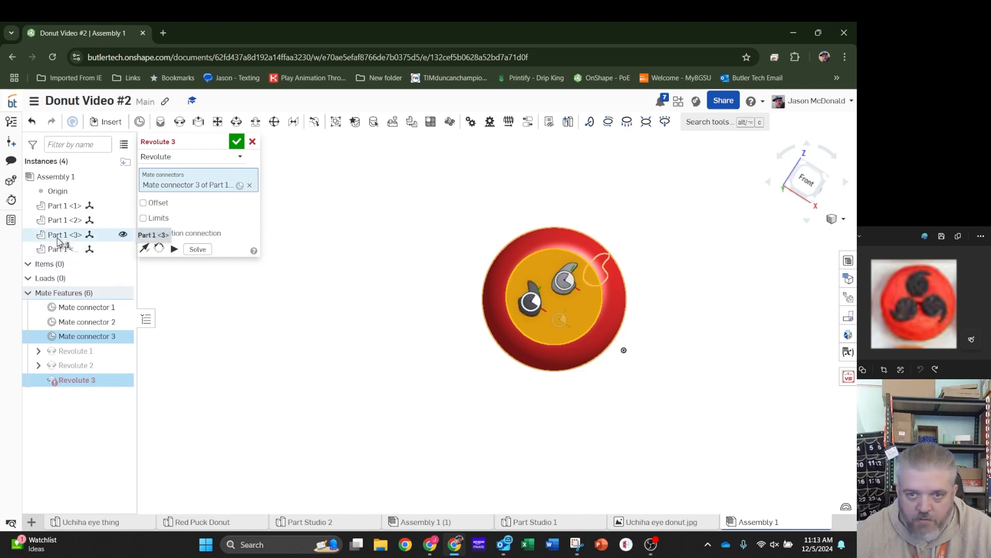
pyautogui.moveTo(571, 394); pyautogui.dragTo(516, 399, button='right')
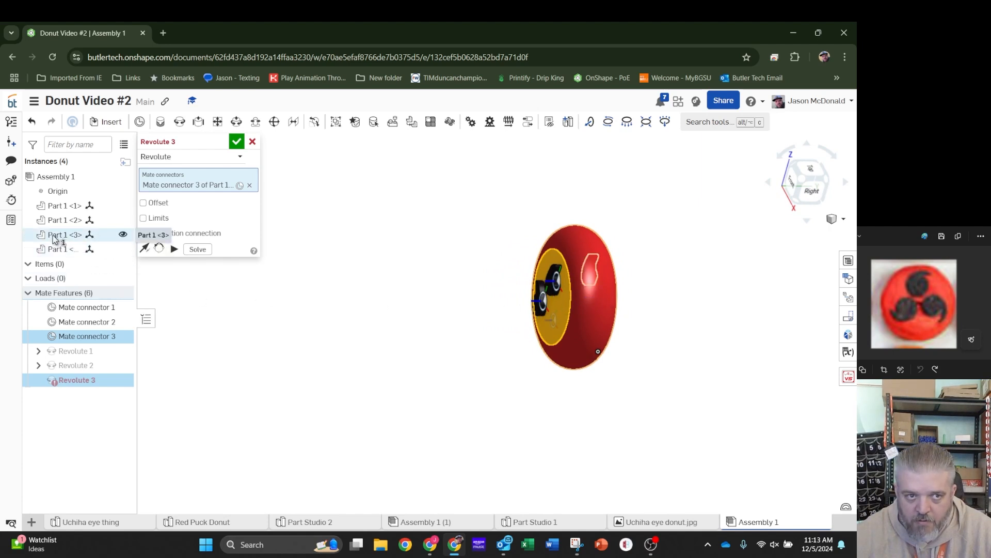
pyautogui.click(252, 142)
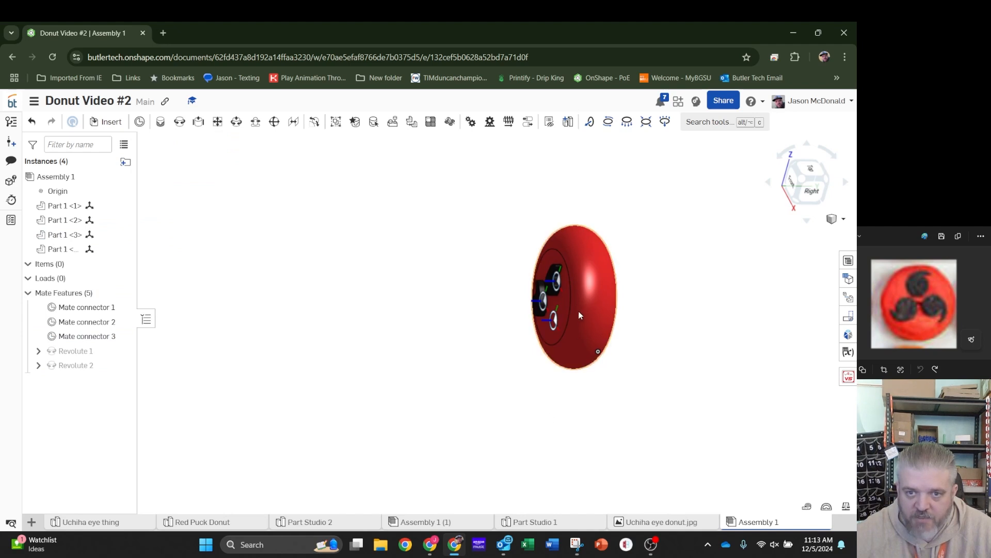
# Move the donut clear of the hidden third swirl and attach that swirl to Mate connector 3 with a revolute mate, flipping its primary axis.
pyautogui.moveTo(548, 317); pyautogui.dragTo(447, 324)
pyautogui.moveTo(565, 375); pyautogui.dragTo(588, 381, button='right')
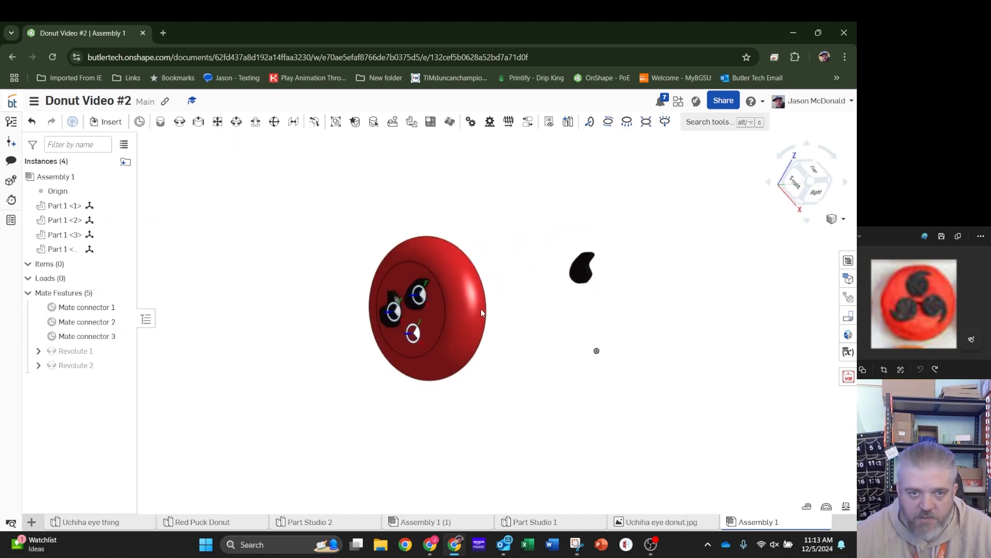
pyautogui.click(180, 121)
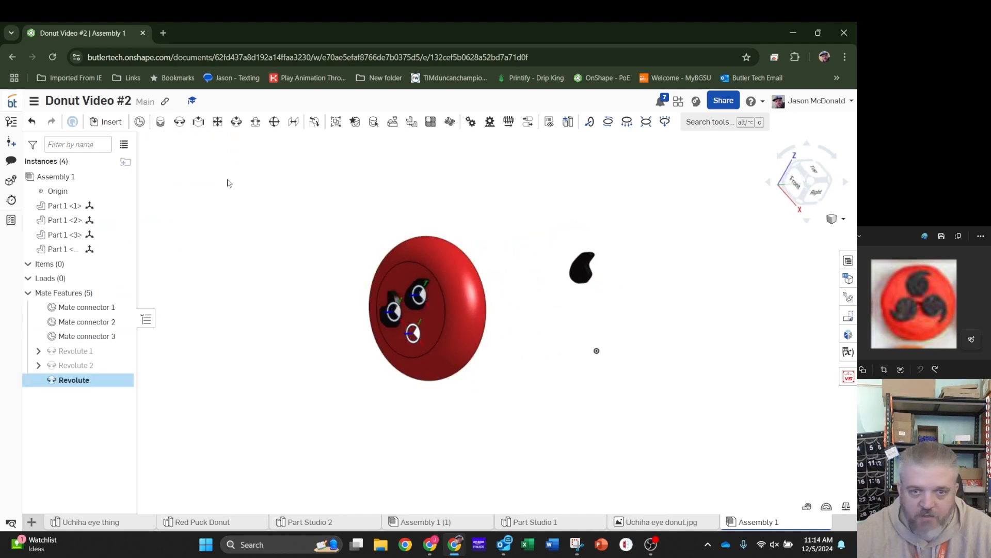
pyautogui.click(414, 335)
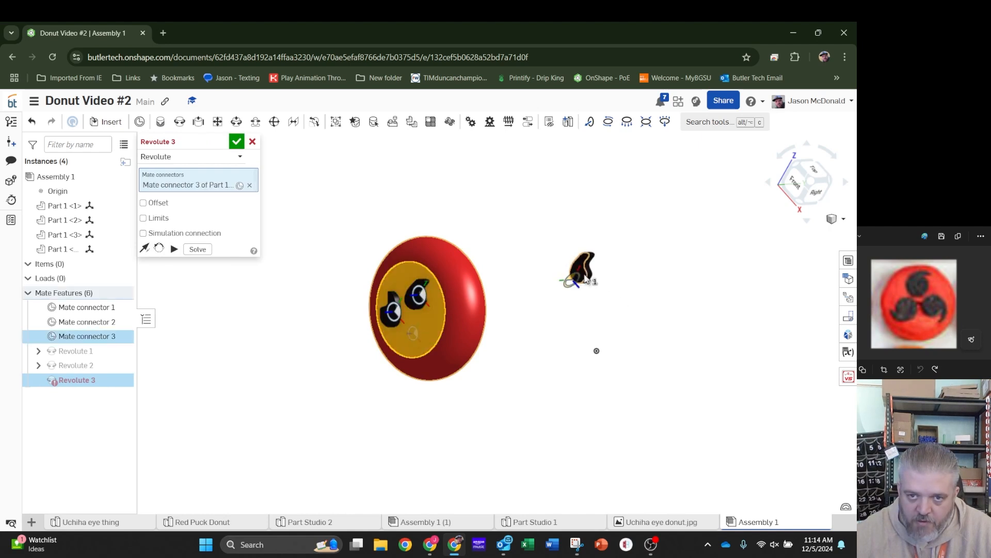
pyautogui.scroll(5, 581, 273)
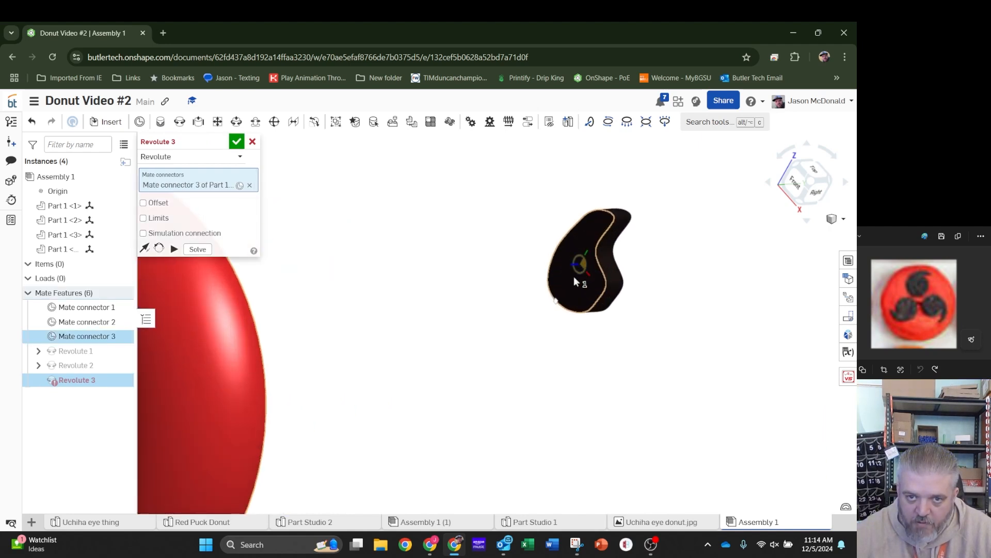
pyautogui.click(582, 264)
pyautogui.scroll(-3, 572, 275)
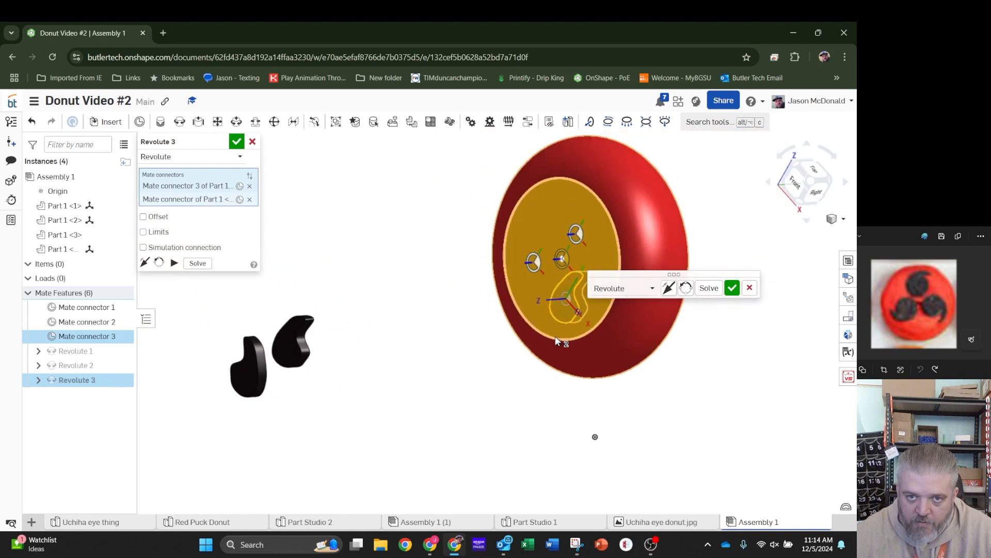
pyautogui.click(673, 291)
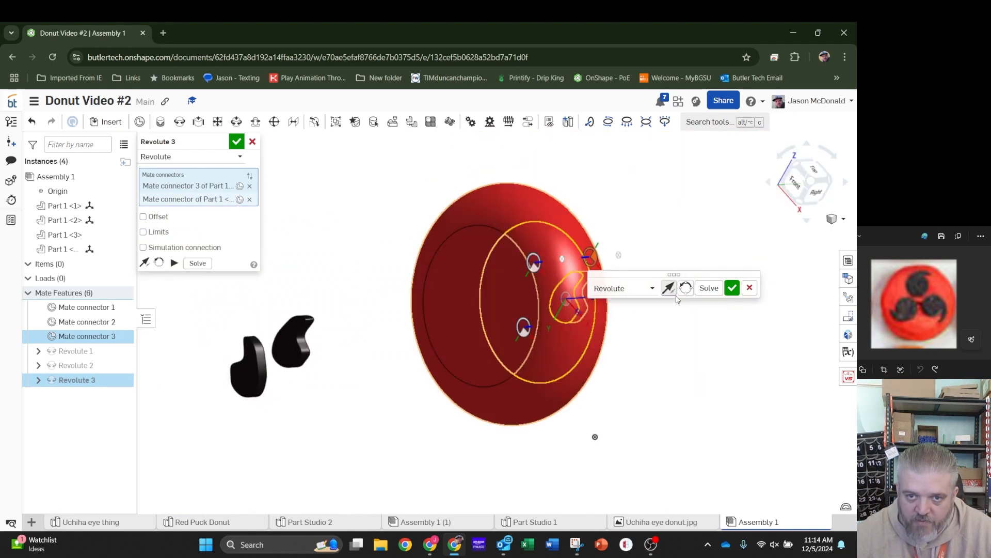
pyautogui.click(733, 287)
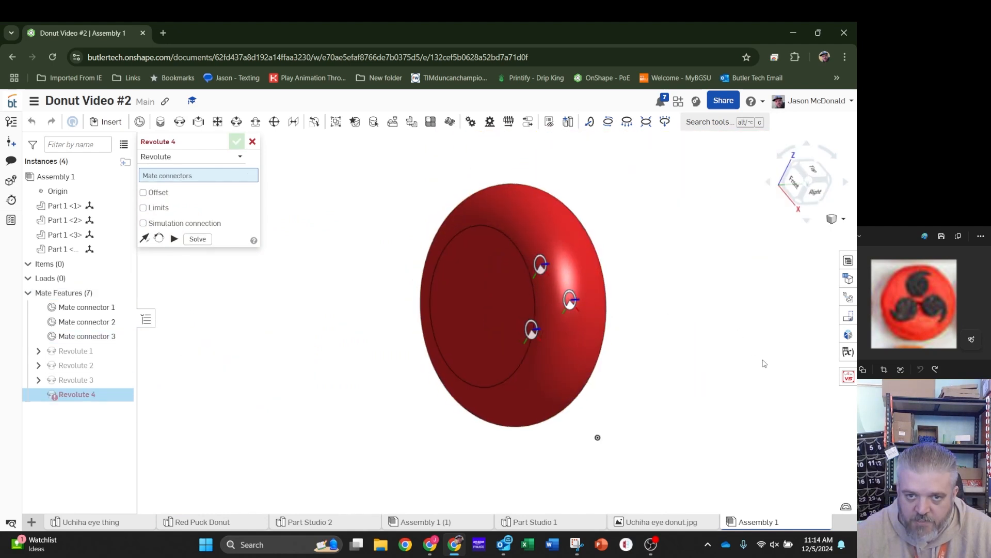
# View the donut's swirl-covered face straight on in the Back view and leave the unused fourth revolute mate.
pyautogui.moveTo(764, 363); pyautogui.dragTo(672, 370, button='right')
pyautogui.moveTo(699, 336); pyautogui.dragTo(648, 340, button='middle')
pyautogui.click(807, 183)
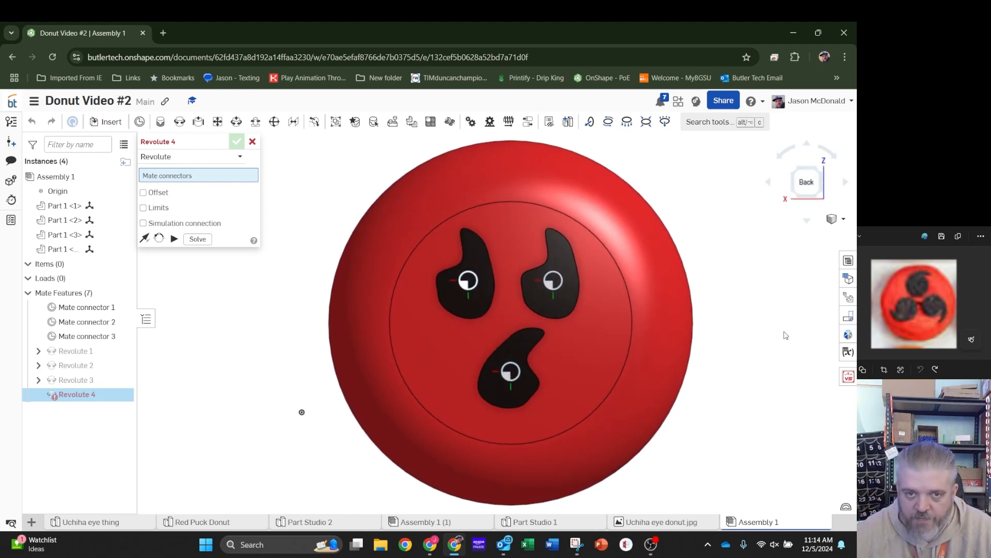
pyautogui.click(252, 141)
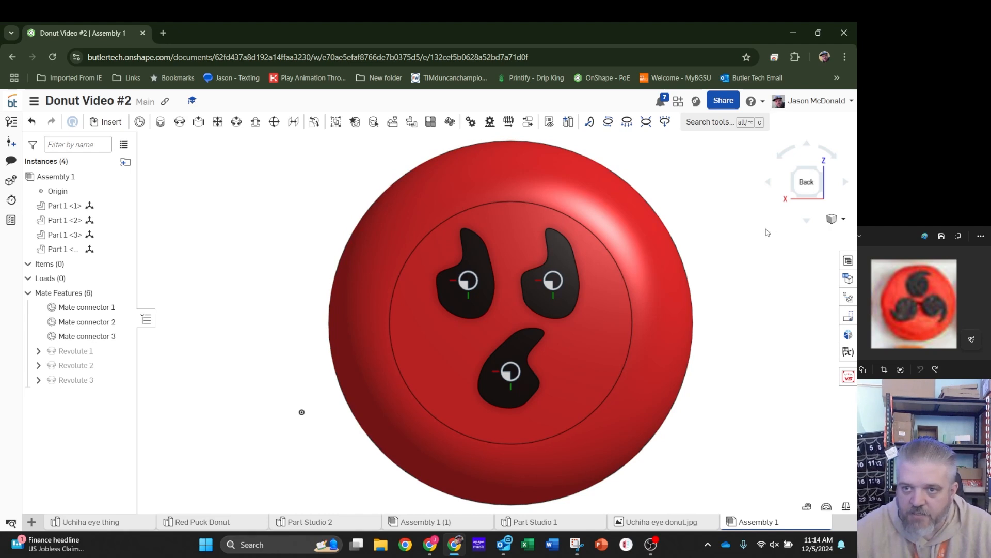
# Turn the Back view upside down so the single swirl sits above the other two, matching the reference donut.
pyautogui.moveTo(694, 210)
pyautogui.mouseDown(button='right')
pyautogui.moveTo(655, 195)
pyautogui.moveTo(689, 210)
pyautogui.mouseUp(button='right')
pyautogui.click(836, 158)
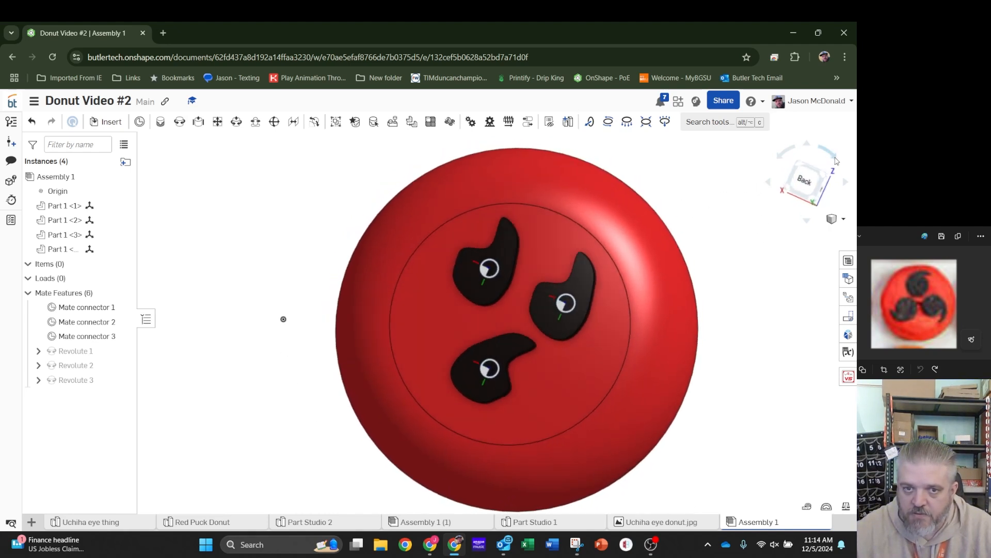
pyautogui.click(836, 163)
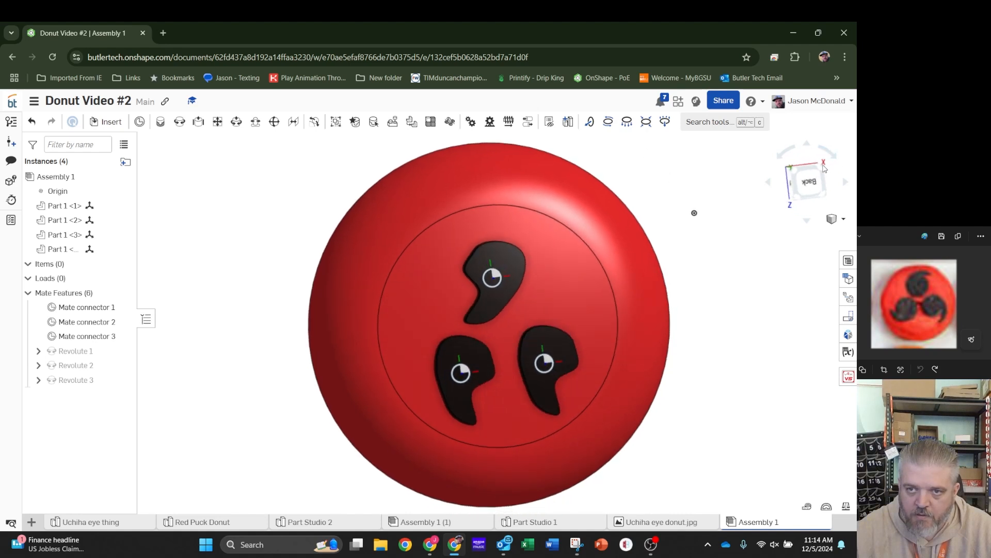
pyautogui.click(809, 185)
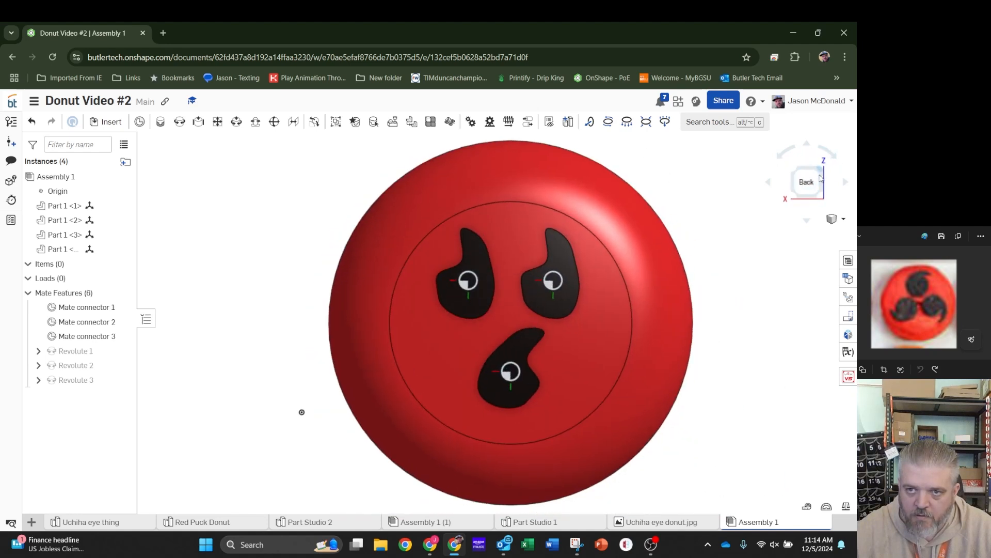
pyautogui.click(836, 163)
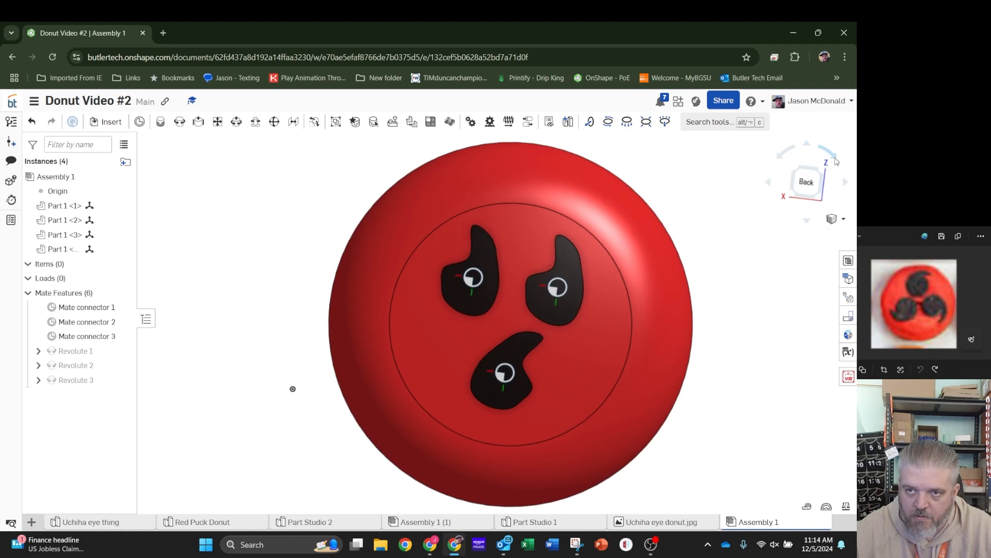
pyautogui.click(836, 163)
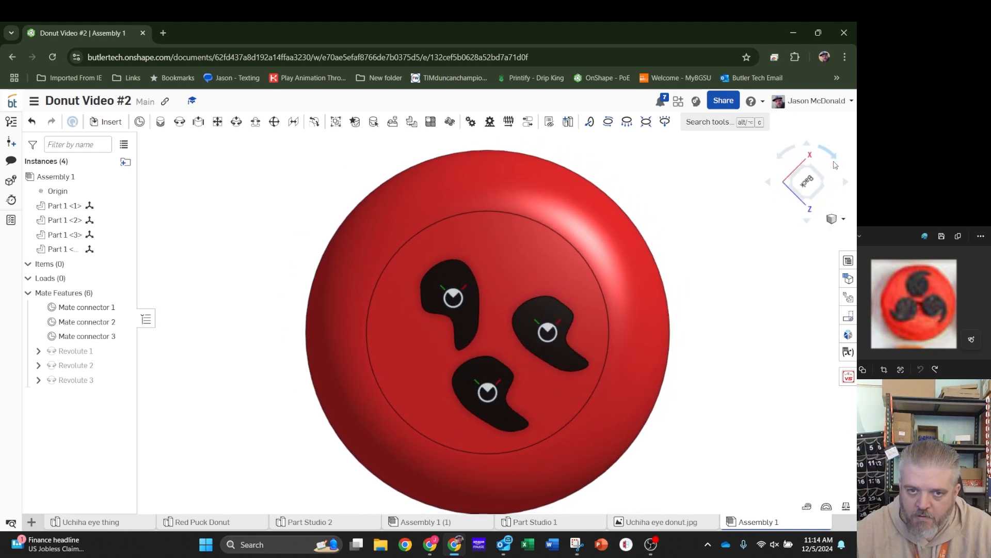
pyautogui.click(835, 163)
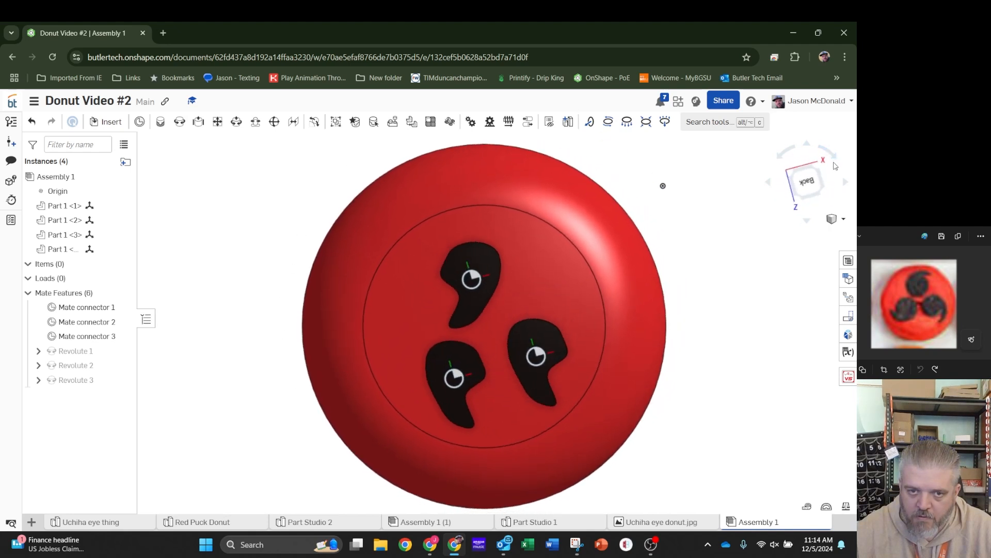
pyautogui.click(837, 161)
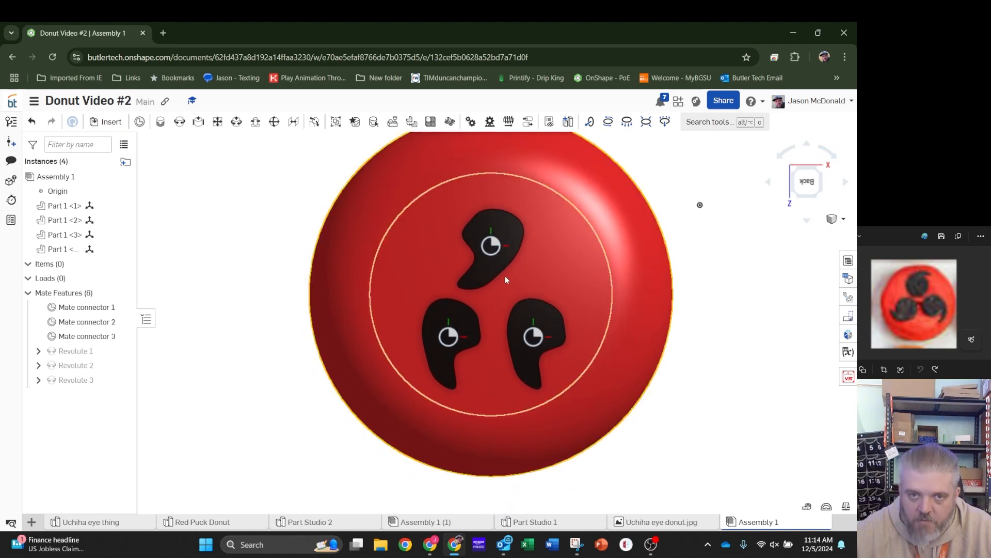
# Rotate the upper swirl, Part 1 <2>, by about 147 degrees on its revolute mate so its tail points up.
pyautogui.click(481, 277)
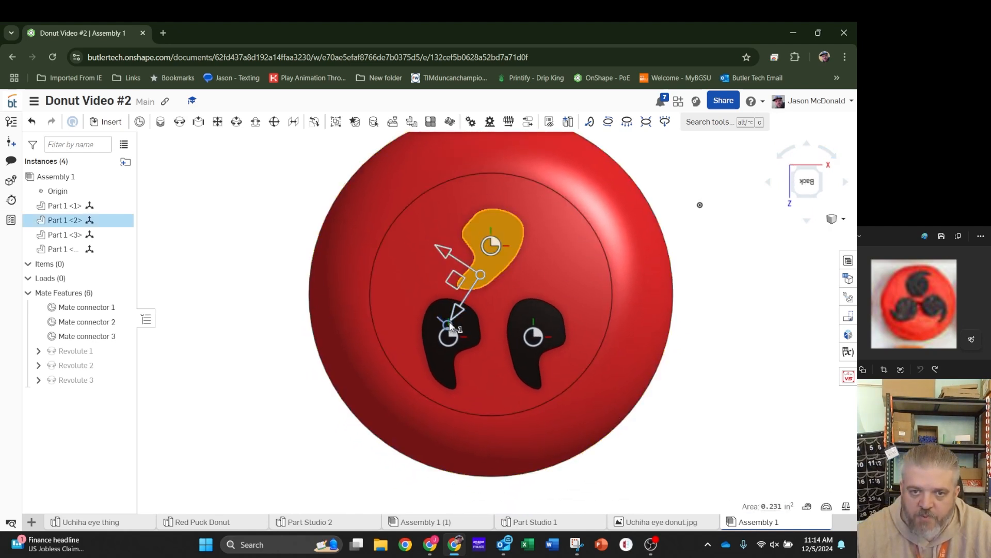
pyautogui.moveTo(445, 327); pyautogui.dragTo(485, 227)
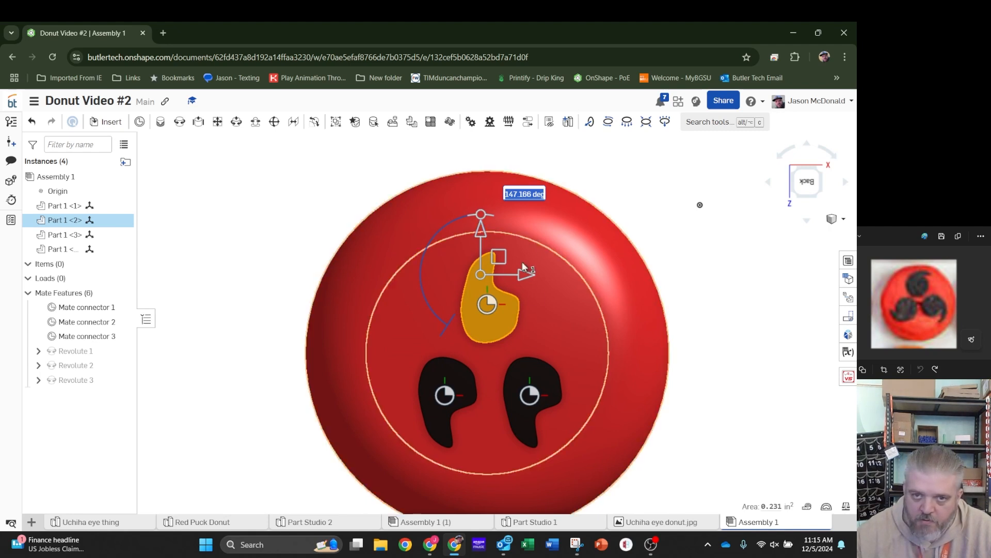
pyautogui.click(733, 339)
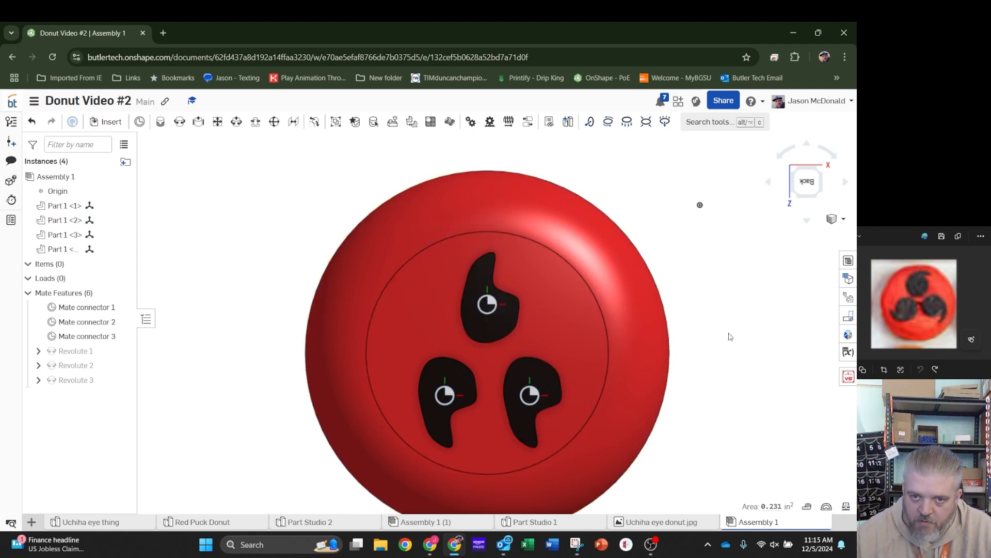
# Swing the lower-right swirl's tail outward to the right and rotate the lower-left swirl 40 degrees outward to the left.
pyautogui.click(552, 377)
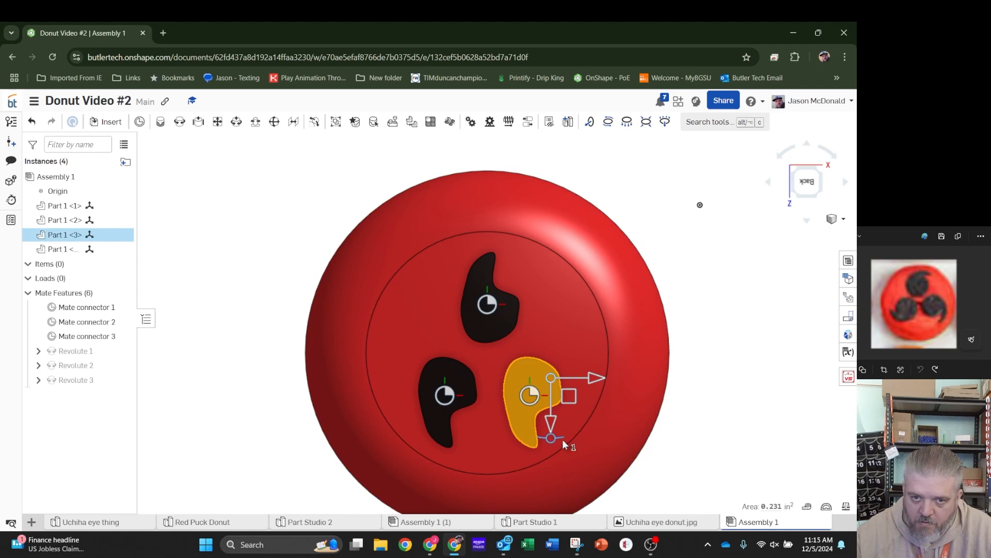
pyautogui.moveTo(561, 438); pyautogui.dragTo(590, 422)
pyautogui.click(726, 439)
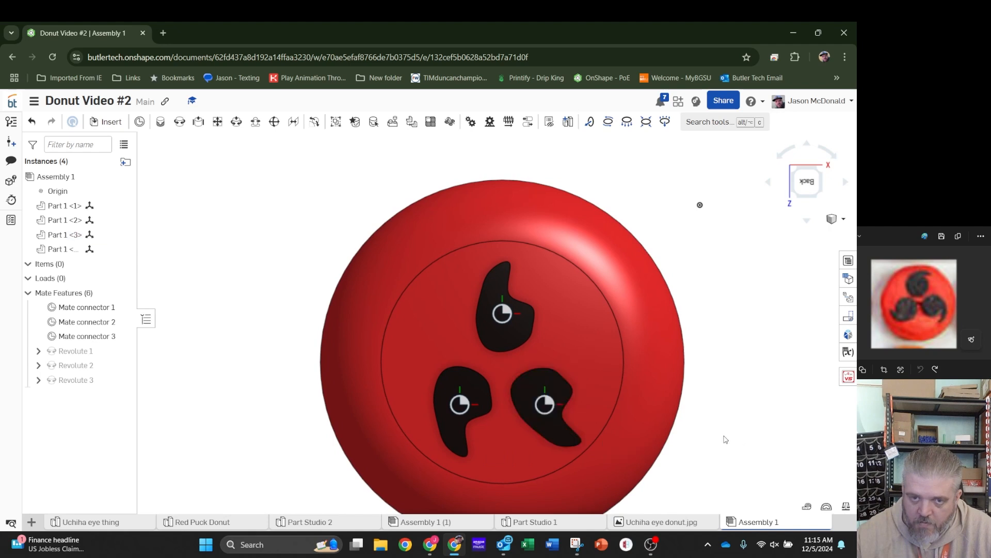
pyautogui.click(448, 443)
pyautogui.moveTo(439, 498); pyautogui.dragTo(406, 487)
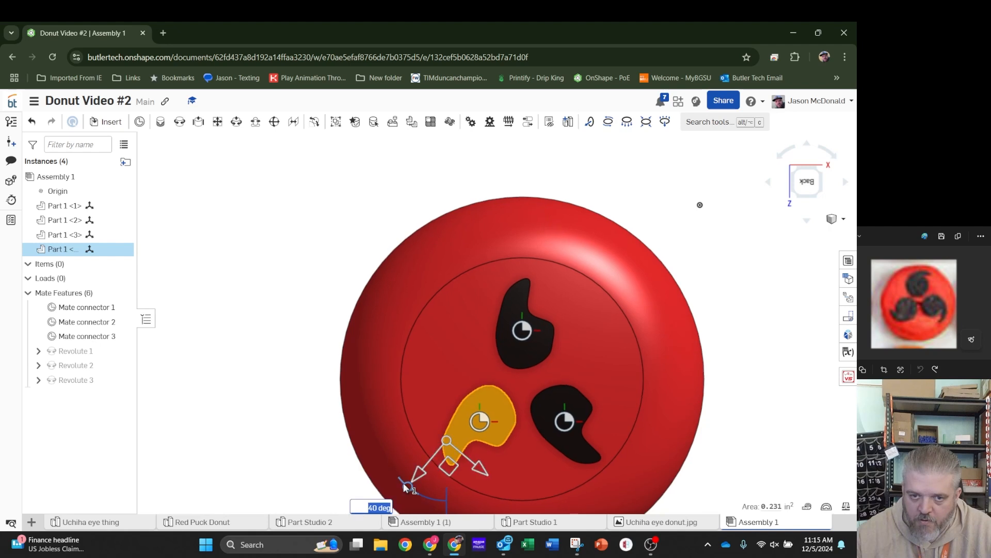
pyautogui.click(273, 357)
pyautogui.moveTo(278, 359); pyautogui.dragTo(250, 296, button='middle')
pyautogui.moveTo(714, 478); pyautogui.dragTo(719, 467, button='right')
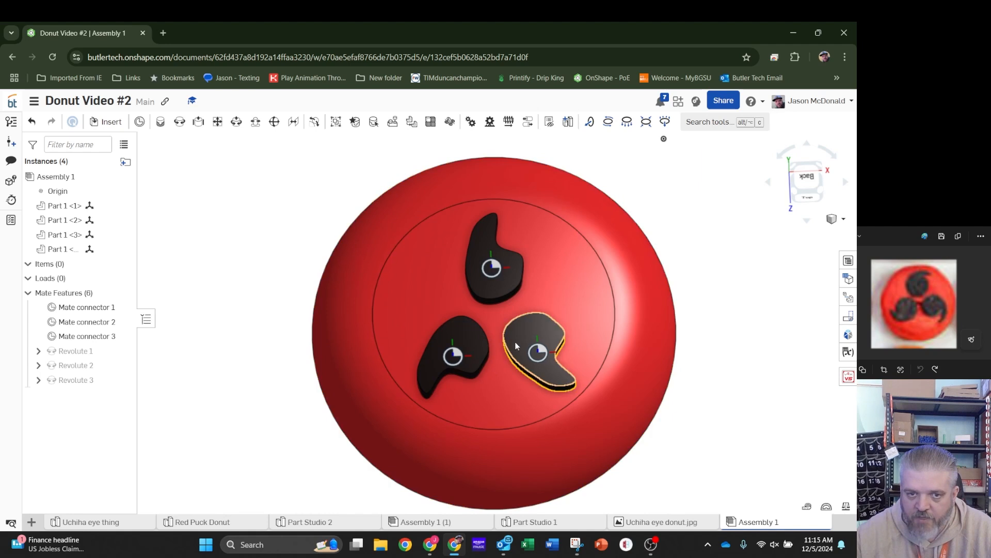
# Edit Mate connector 2 to move the lower-left swirl inward, with X and Y offsets of -0.3 in.
pyautogui.moveTo(79, 311)
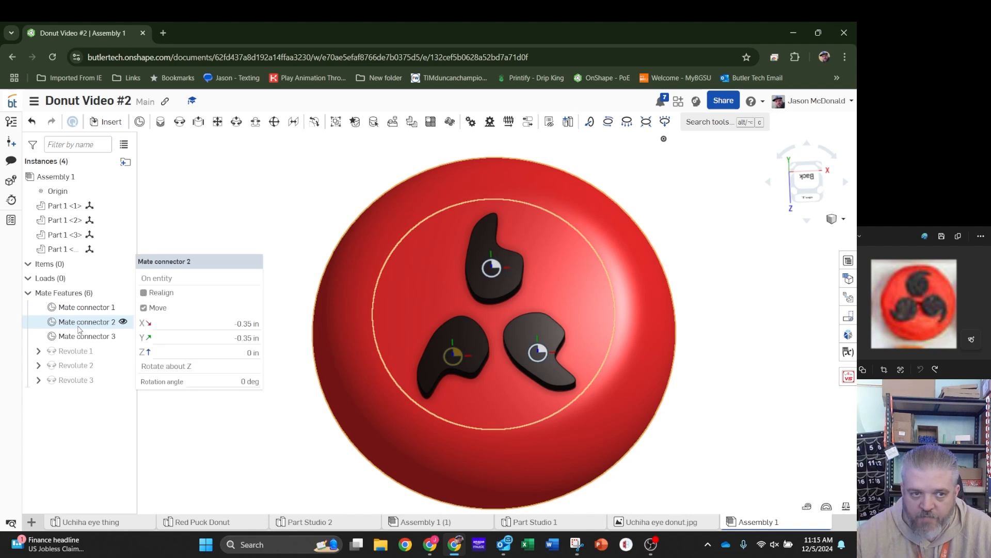
pyautogui.doubleClick(78, 323)
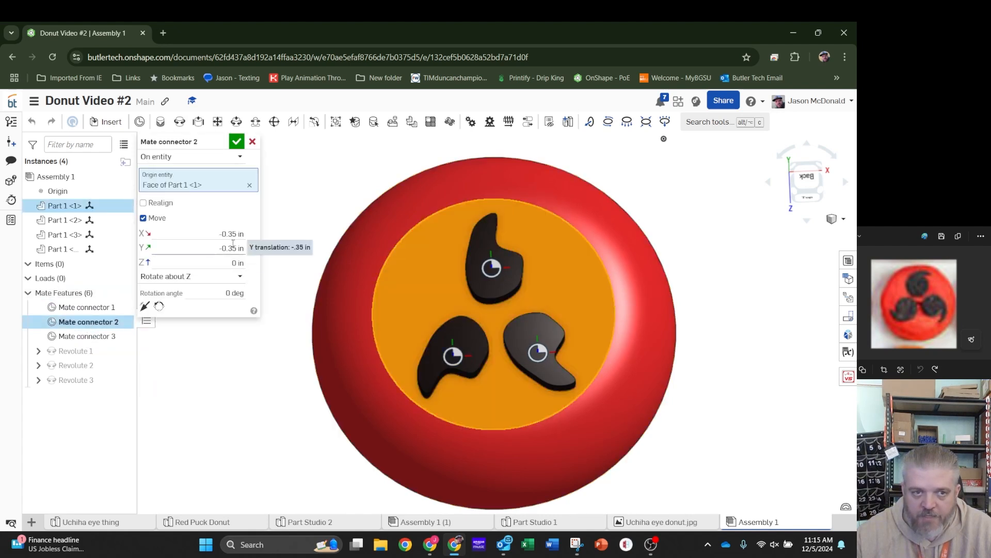
pyautogui.click(235, 234)
pyautogui.press('Right')
pyautogui.press('Left')
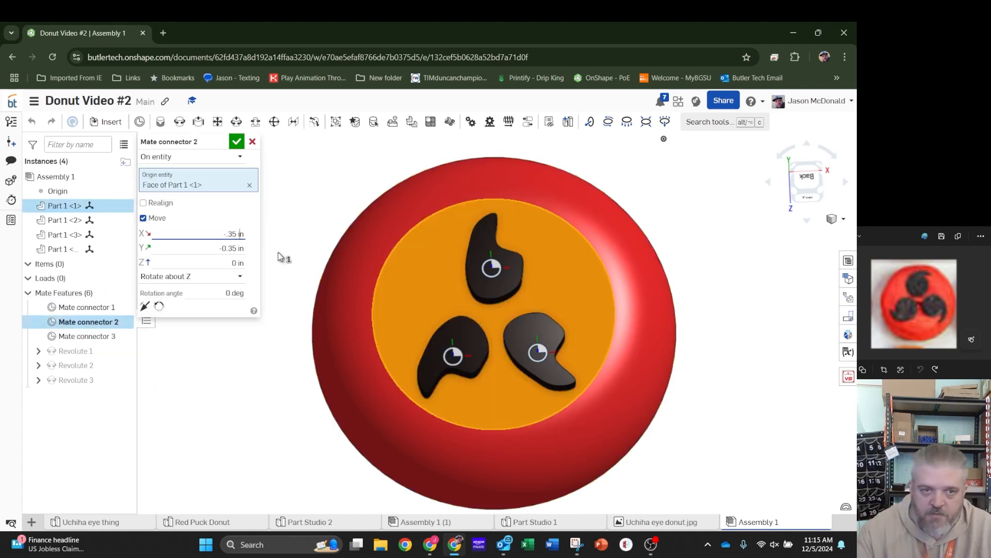
pyautogui.press('Tab')
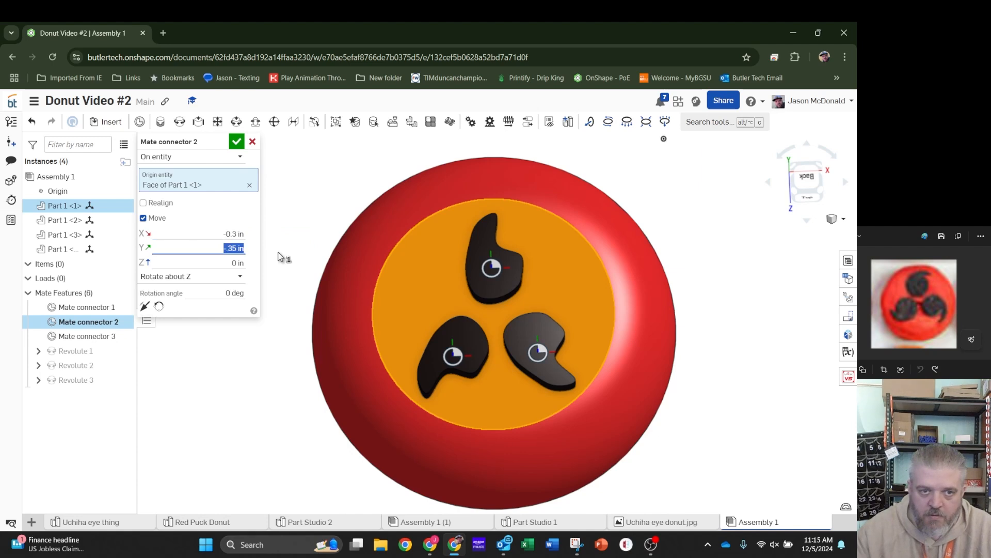
pyautogui.press('BackSpace')
pyautogui.write('-0.3')
pyautogui.press('Tab')
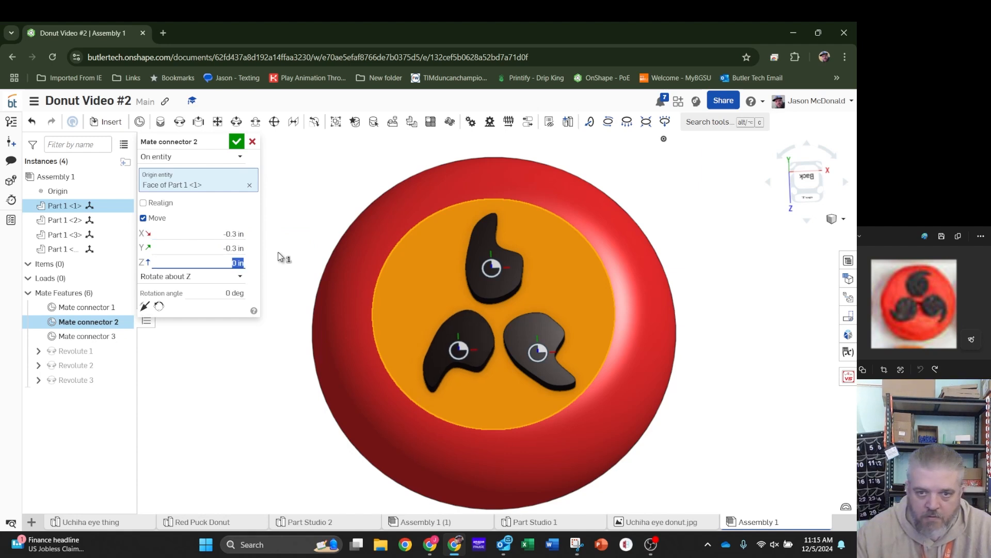
pyautogui.click(236, 141)
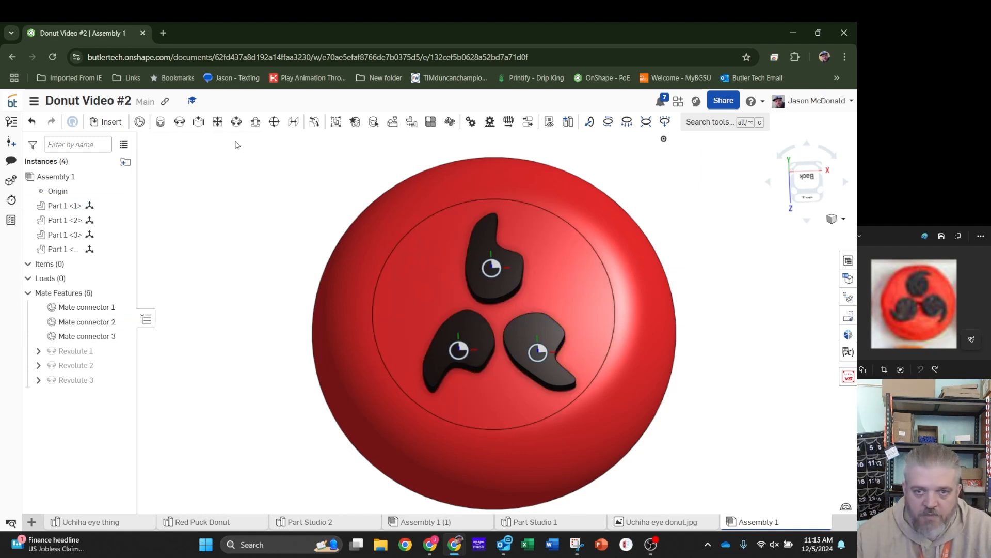
# Edit Mate connector 3 to move the lower-right swirl inward, with offsets of X 0.3 in and Y -0.3 in.
pyautogui.doubleClick(79, 339)
pyautogui.click(240, 233)
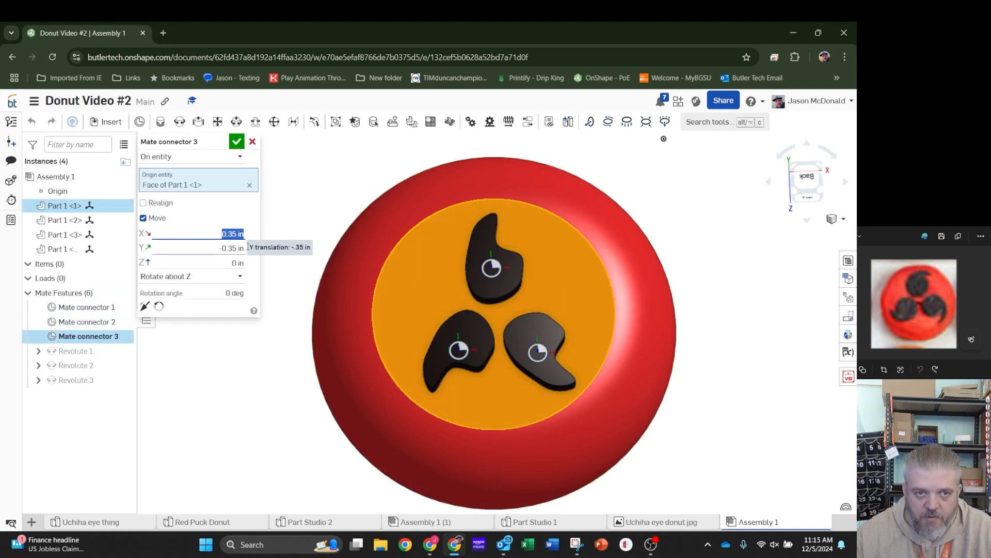
pyautogui.write('.3')
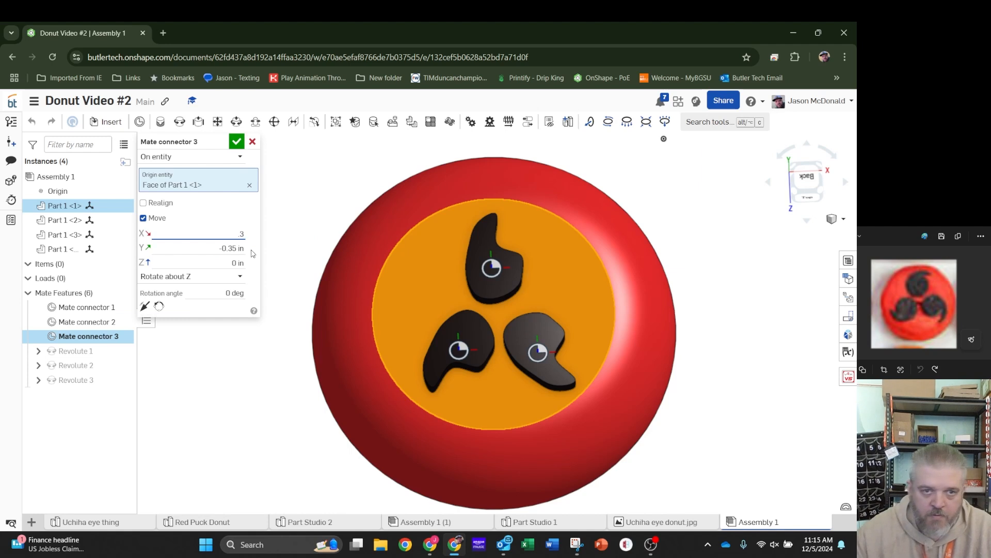
pyautogui.press('Tab')
pyautogui.write('-.3')
pyautogui.press('Tab')
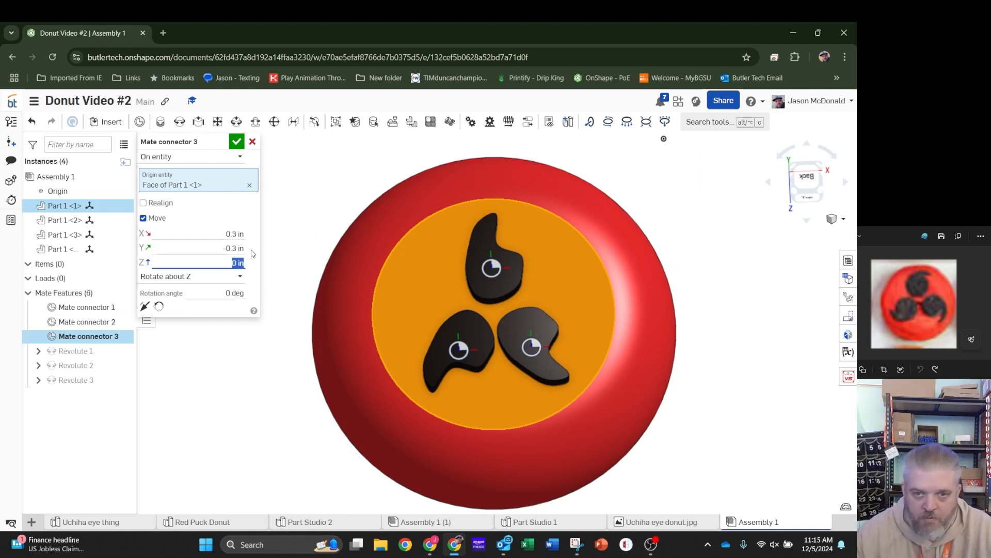
pyautogui.click(237, 142)
# Set the Y offset of Mate connector 1 to 0.3 in to bring the upper swirl closer to the center.
pyautogui.doubleClick(85, 308)
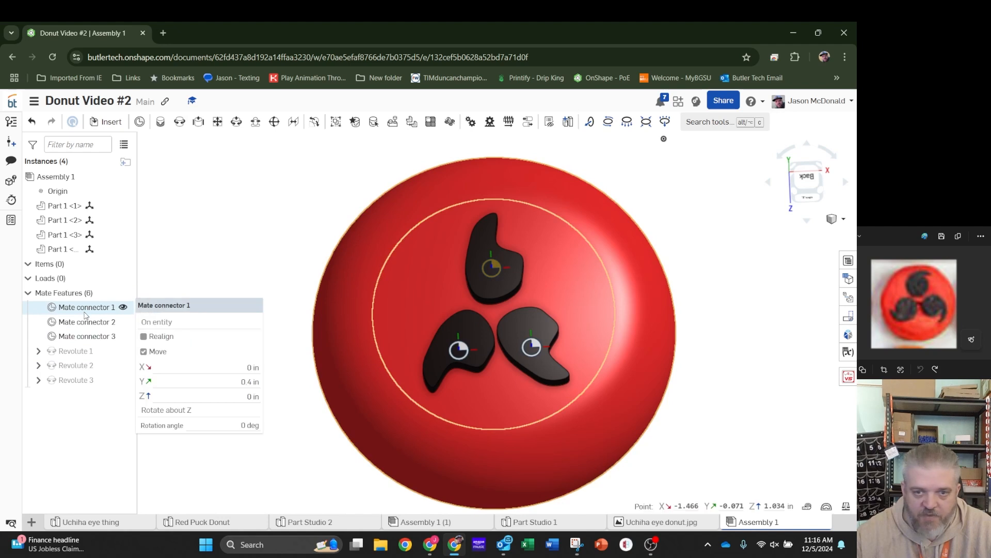
pyautogui.click(236, 248)
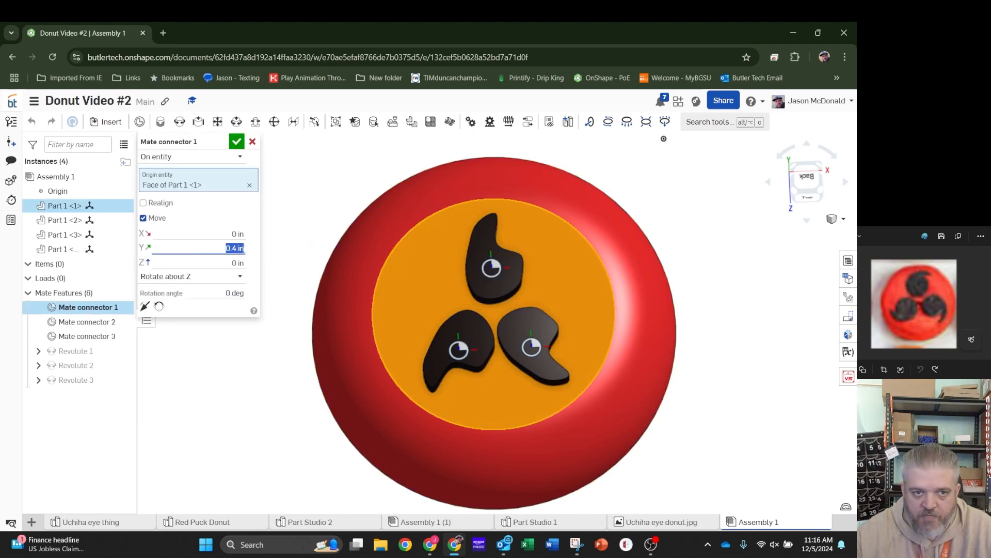
pyautogui.press('Down')
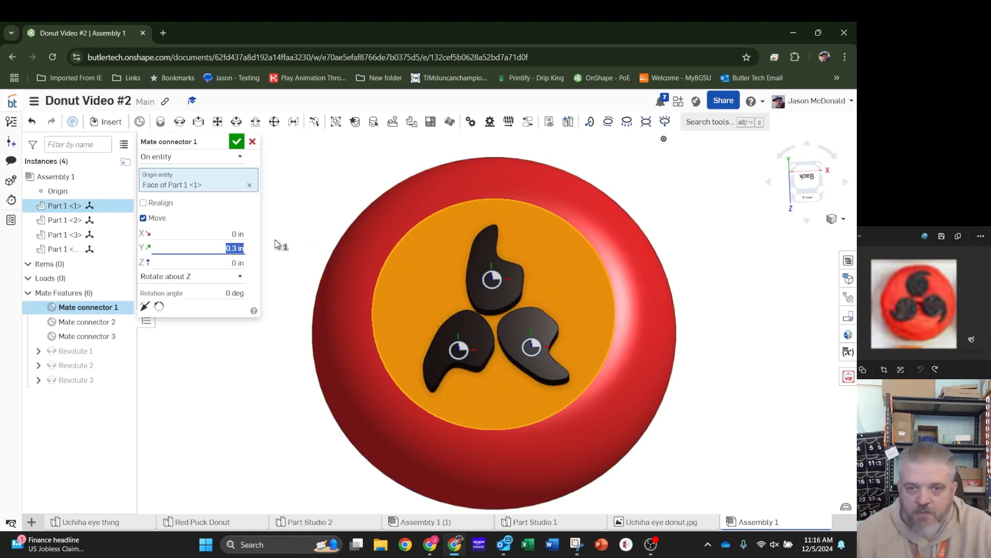
pyautogui.click(233, 146)
pyautogui.moveTo(286, 192); pyautogui.dragTo(283, 208, button='right')
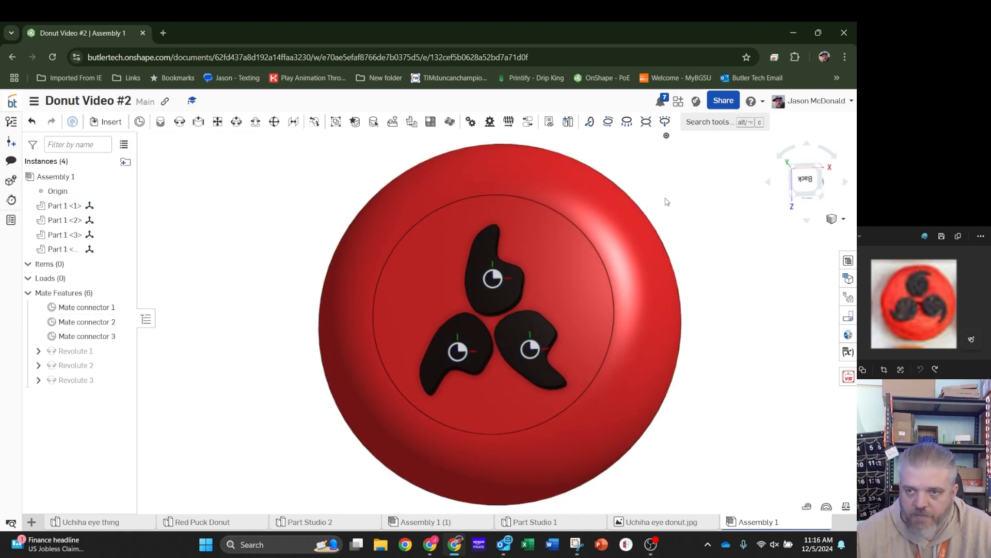
# Display the assembly shaded without edges and inspect the donut from a slight angle.
pyautogui.click(833, 219)
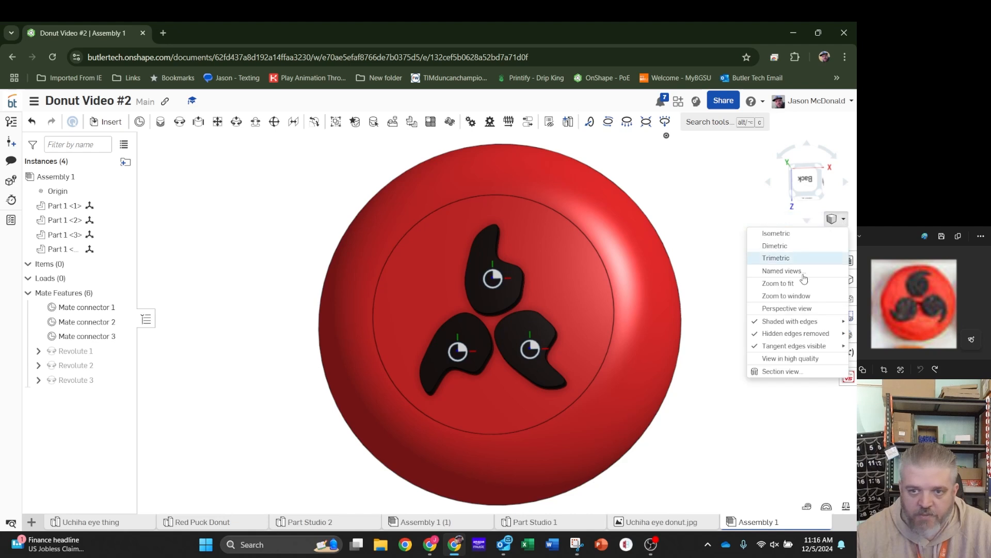
pyautogui.moveTo(788, 324)
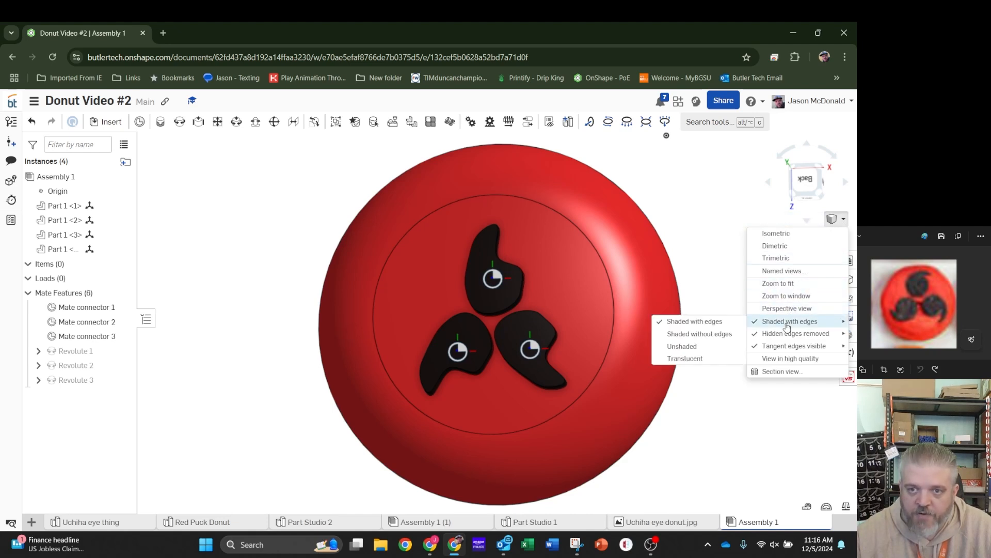
pyautogui.click(712, 335)
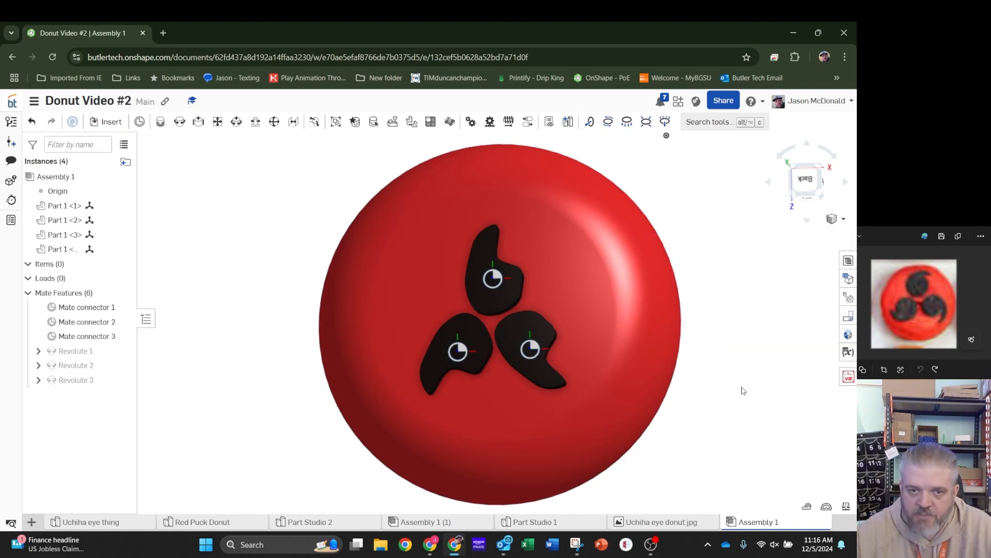
pyautogui.moveTo(744, 390); pyautogui.dragTo(733, 393, button='right')
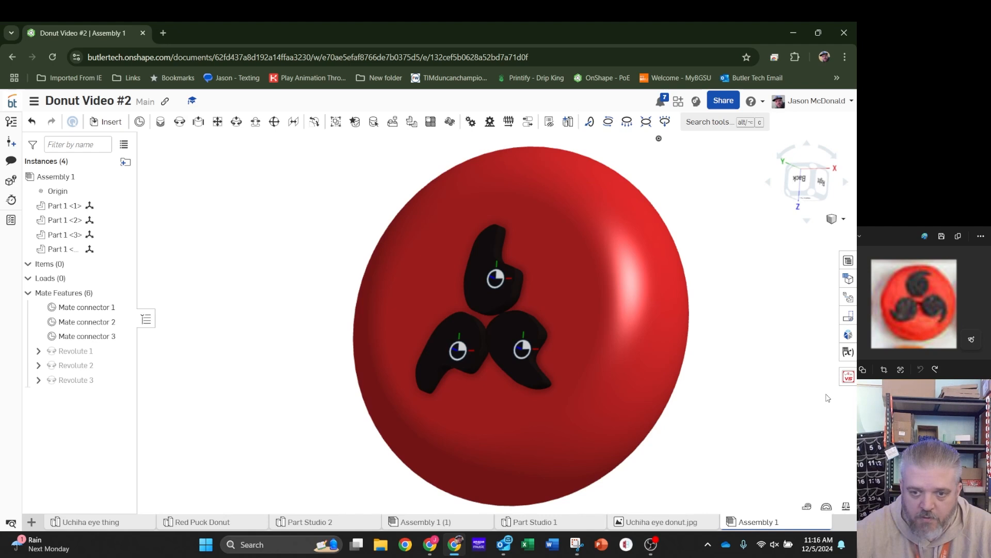
# Create a new part studio and start a sketch on its Top plane.
pyautogui.click(31, 522)
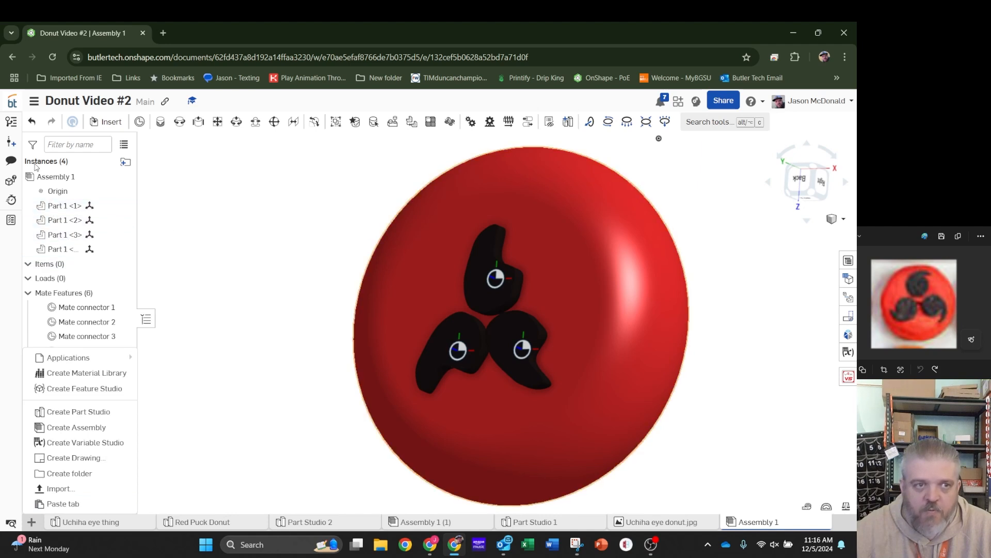
pyautogui.click(79, 413)
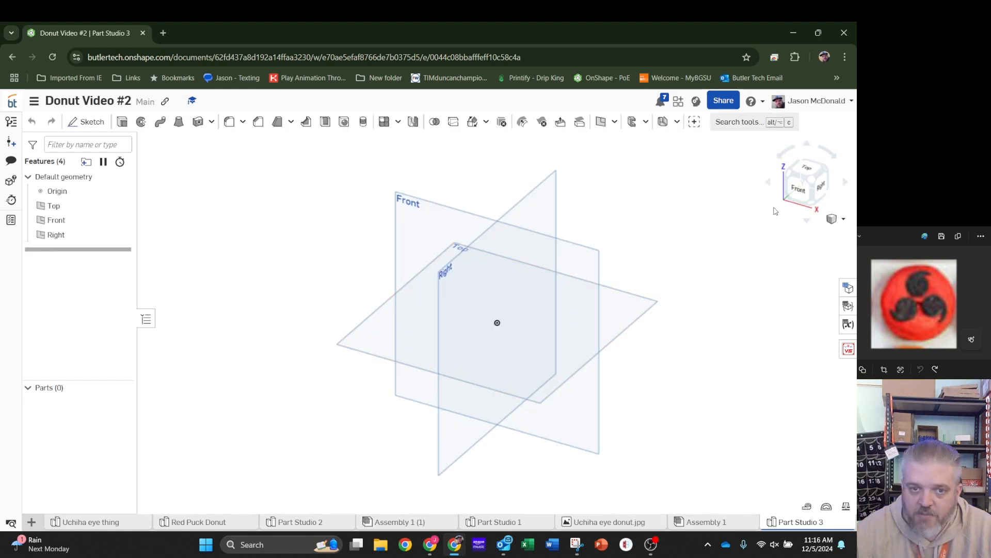
pyautogui.click(813, 171)
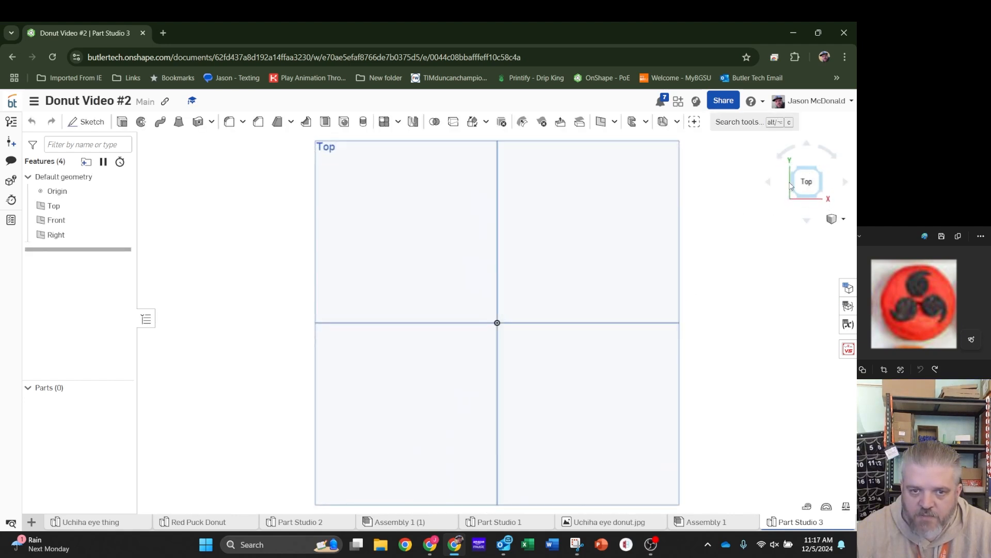
pyautogui.click(72, 123)
pyautogui.click(327, 151)
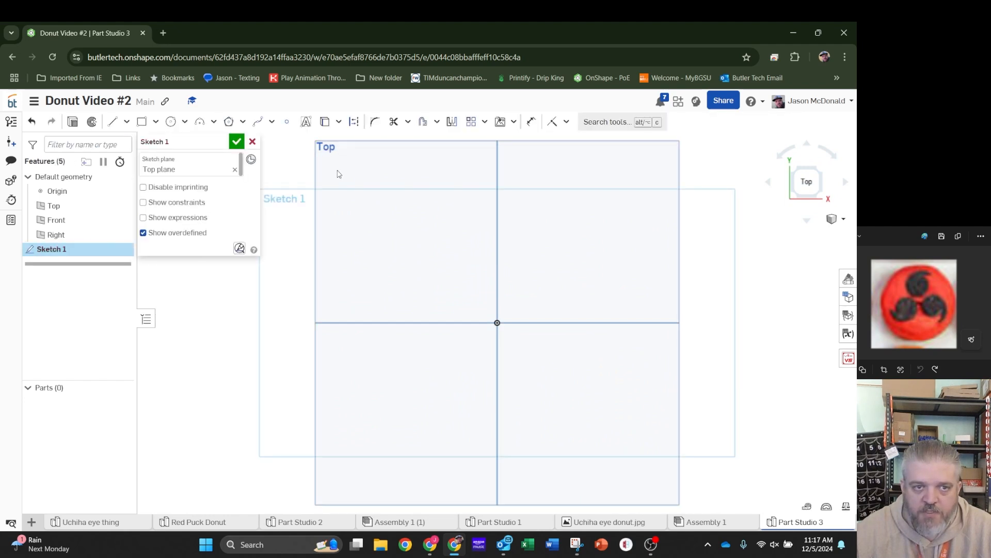
# Place a sketch point at the origin and finish the sketch.
pyautogui.click(287, 121)
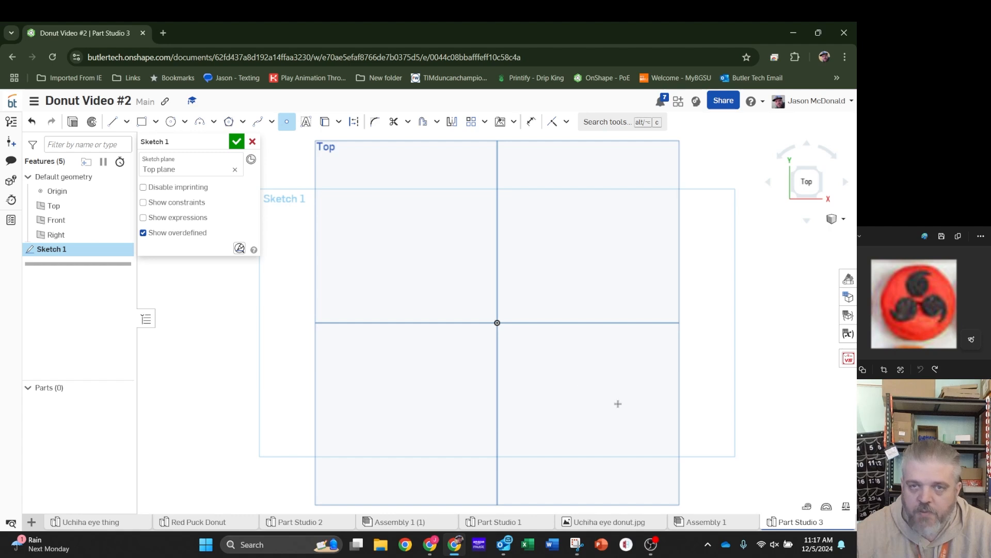
pyautogui.click(236, 143)
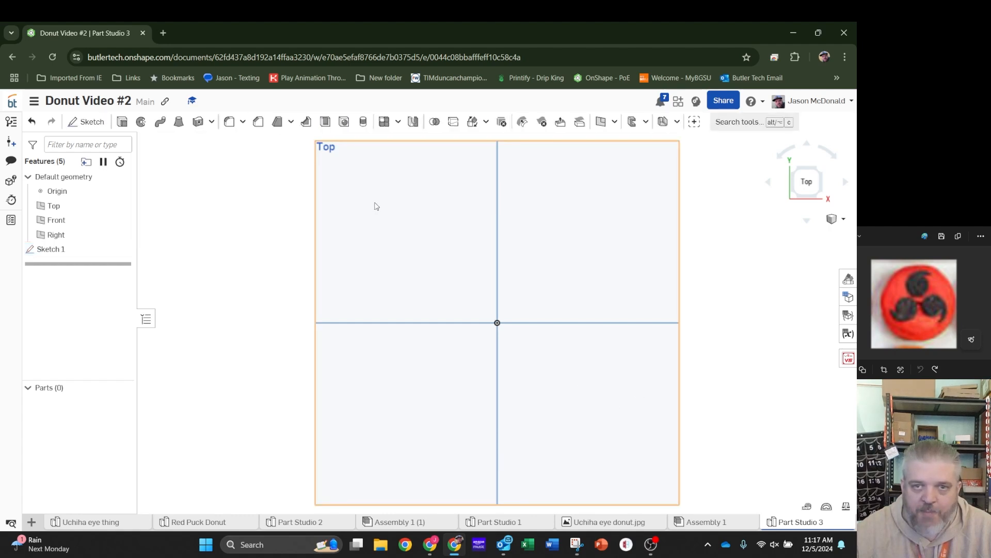
# Create a construction plane offset 2 in from the Top plane.
pyautogui.click(601, 122)
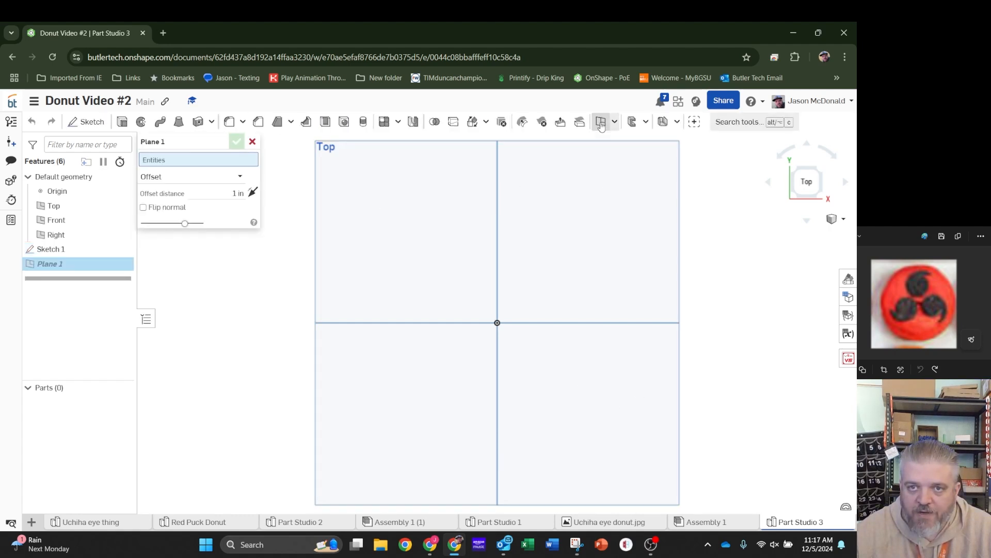
pyautogui.click(328, 150)
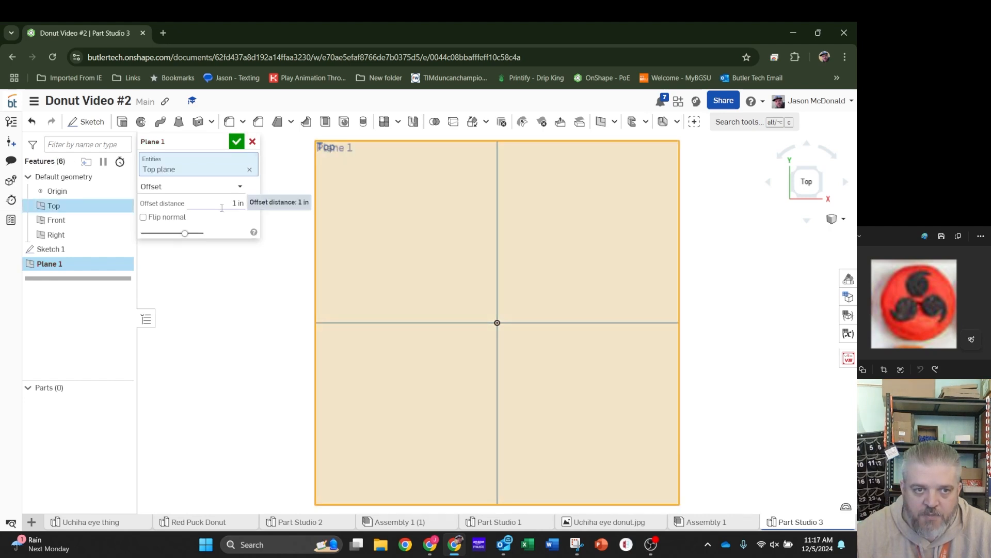
pyautogui.click(227, 205)
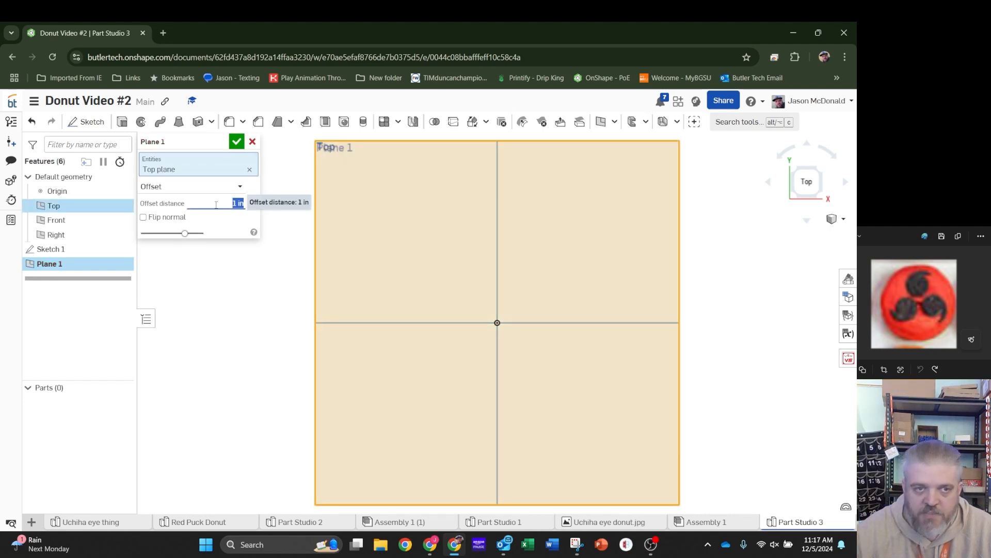
pyautogui.write('2')
pyautogui.press('Return')
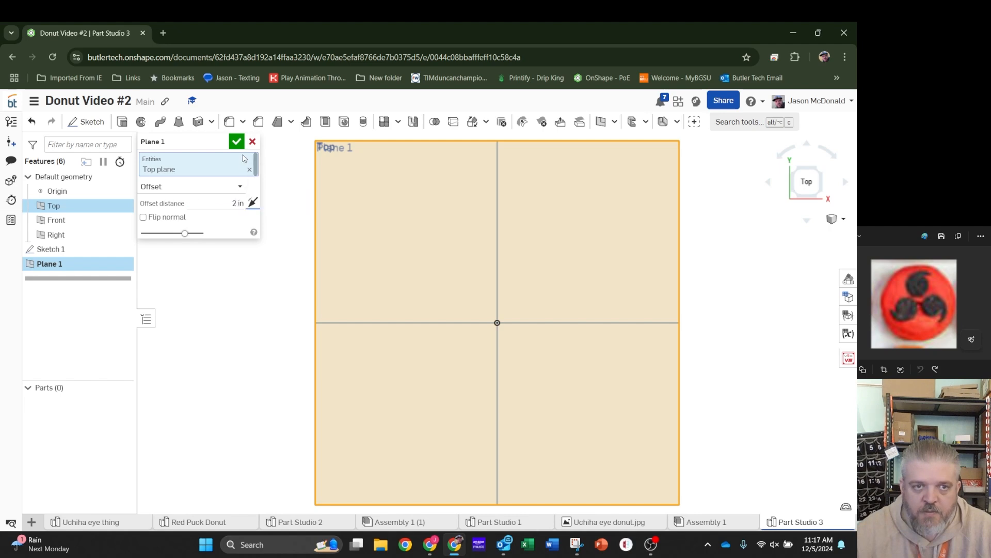
# Hide the Front and Right planes so only the Top plane and the offset plane are displayed.
pyautogui.moveTo(682, 409); pyautogui.dragTo(620, 398, button='right')
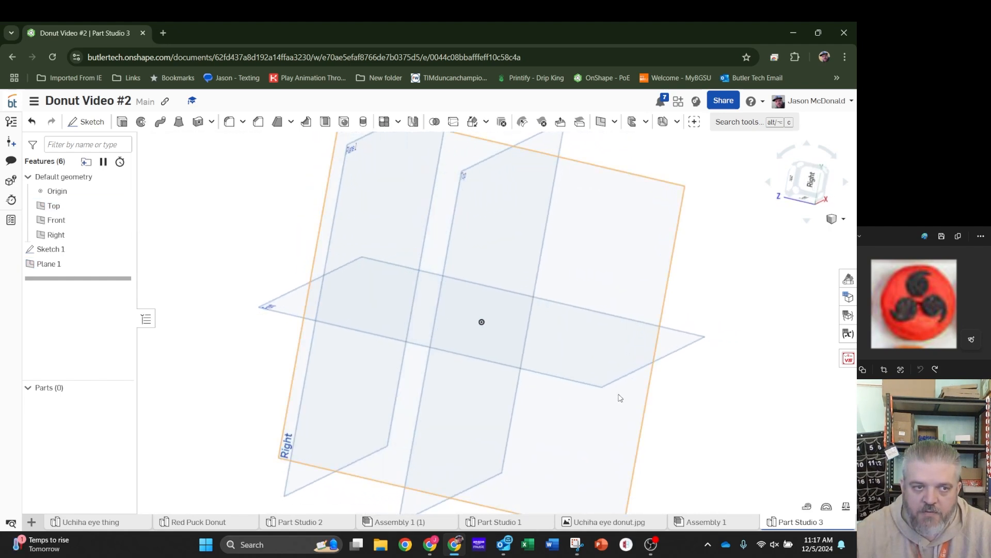
pyautogui.click(123, 220)
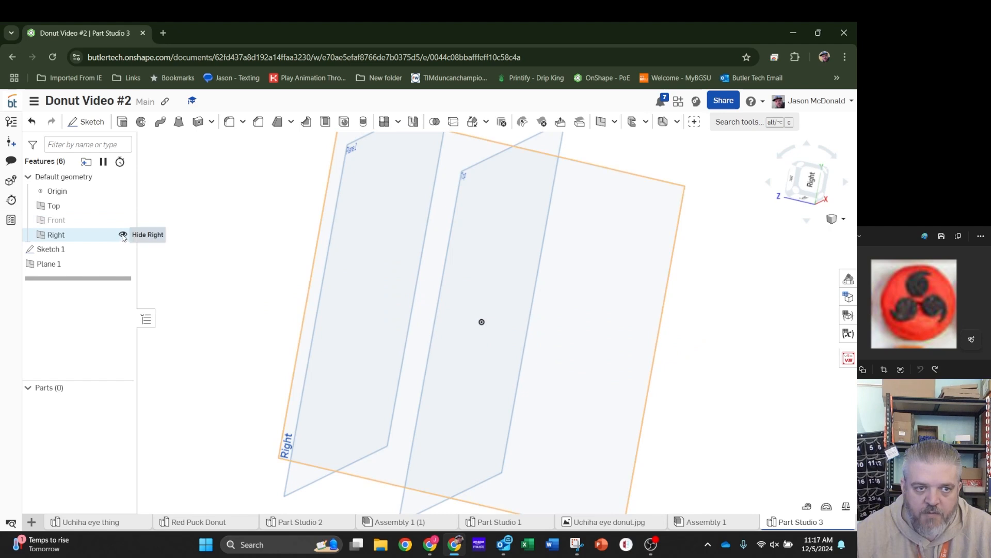
pyautogui.click(123, 235)
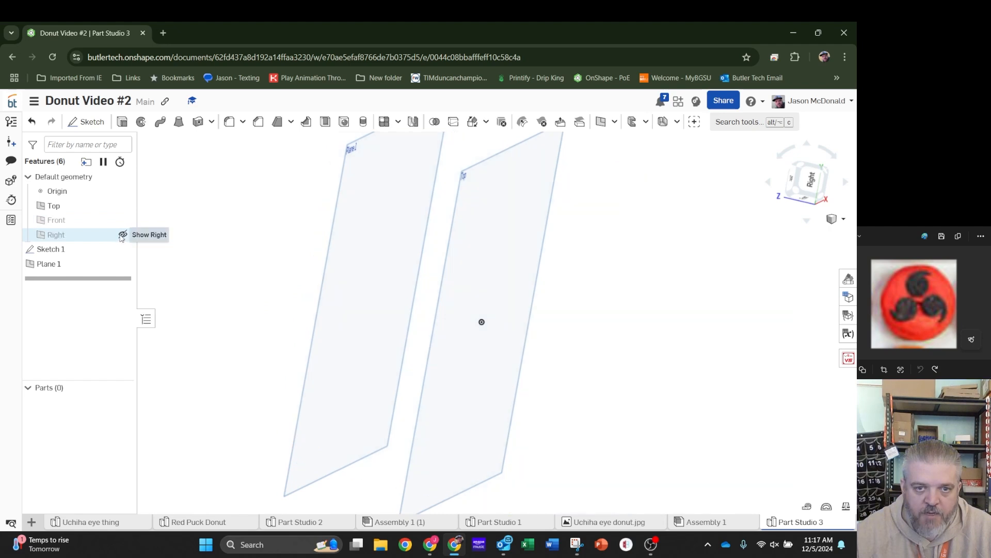
pyautogui.rightClick(202, 262)
pyautogui.click(204, 262)
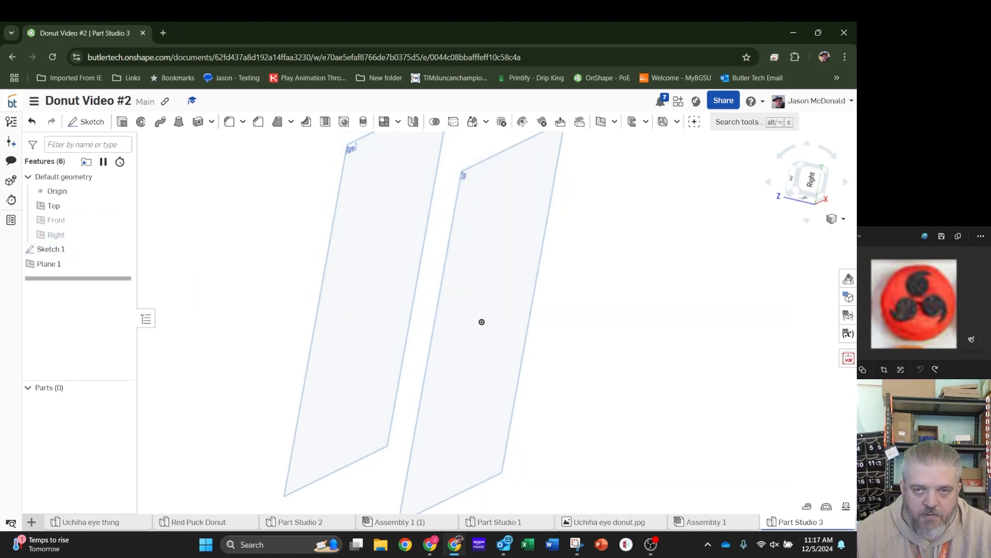
# Sketch a 2 in diameter circle centered on the origin on the offset plane, and finish the sketch.
pyautogui.click(793, 187)
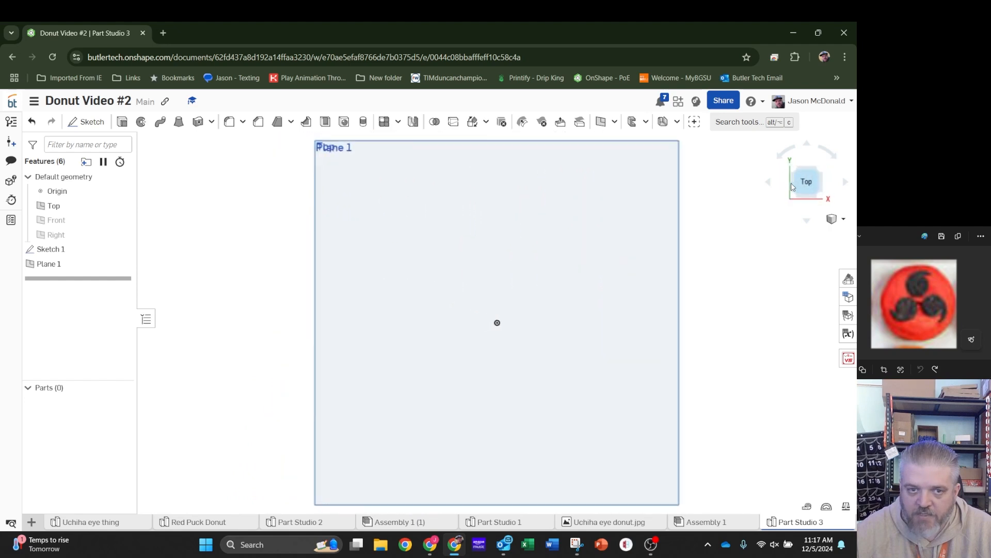
pyautogui.moveTo(794, 314)
pyautogui.mouseDown(button='right')
pyautogui.moveTo(748, 315)
pyautogui.moveTo(775, 310)
pyautogui.mouseUp(button='right')
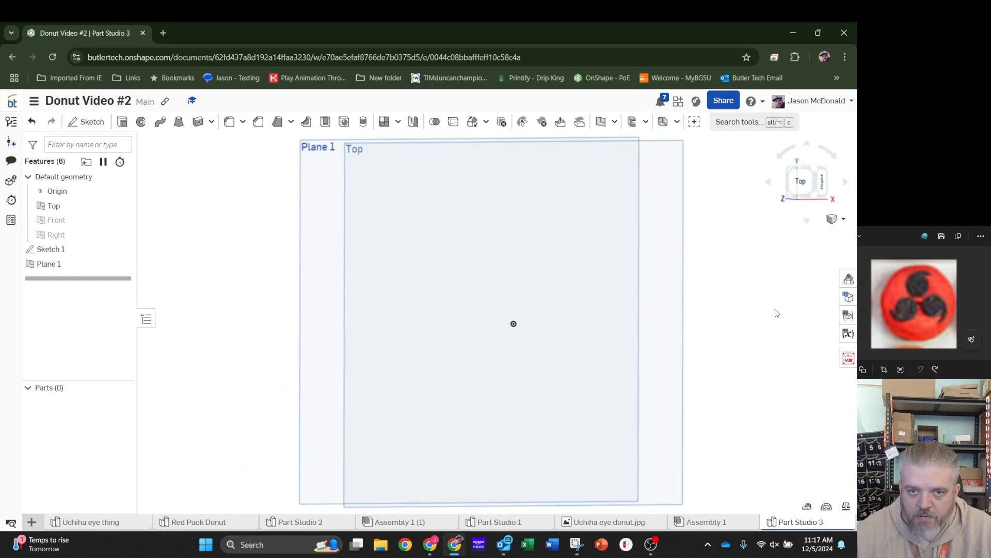
pyautogui.click(802, 181)
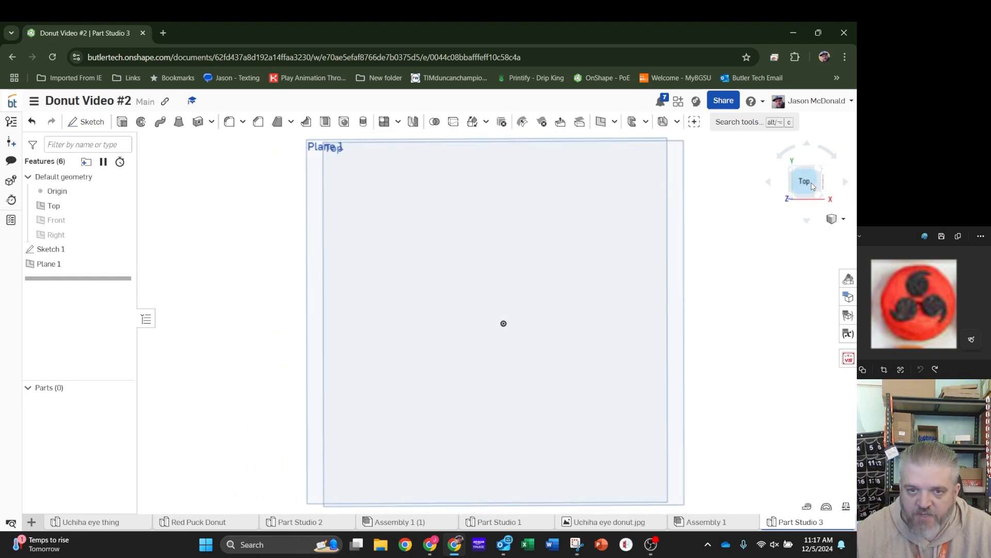
pyautogui.click(86, 122)
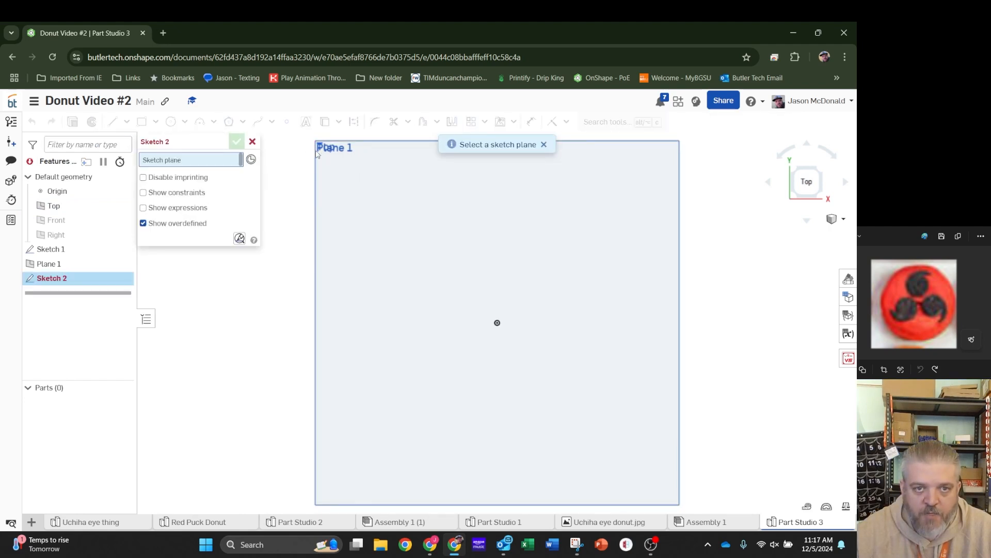
pyautogui.click(336, 149)
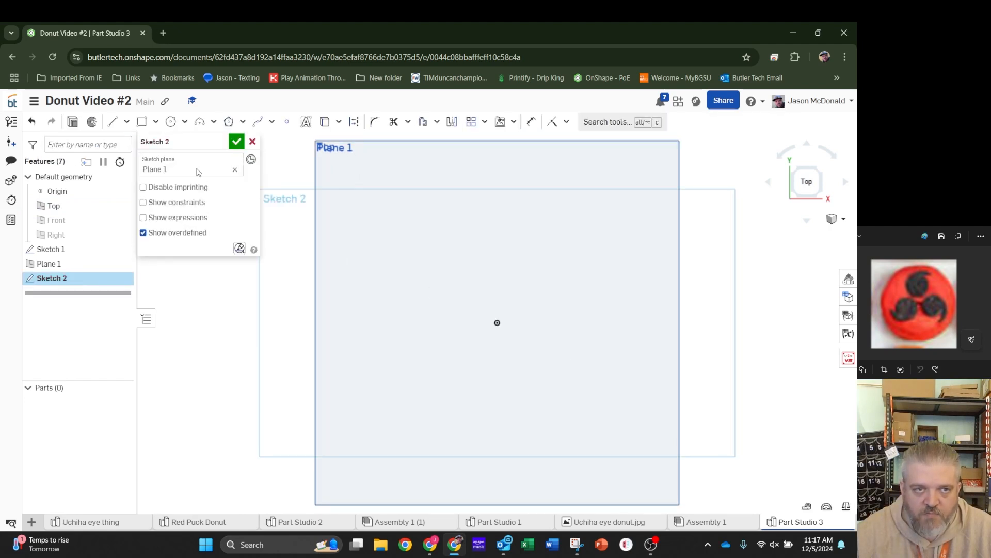
pyautogui.click(172, 122)
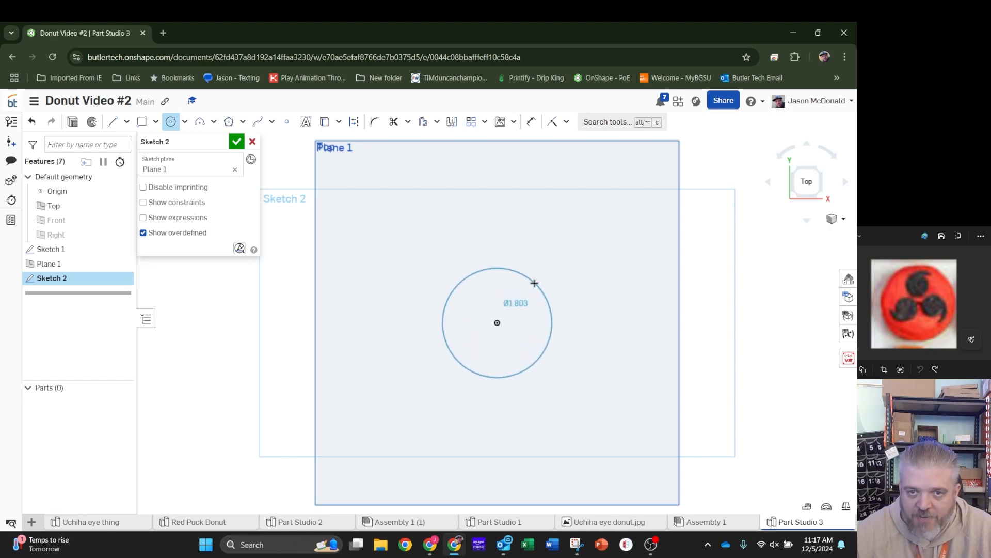
pyautogui.click(532, 282)
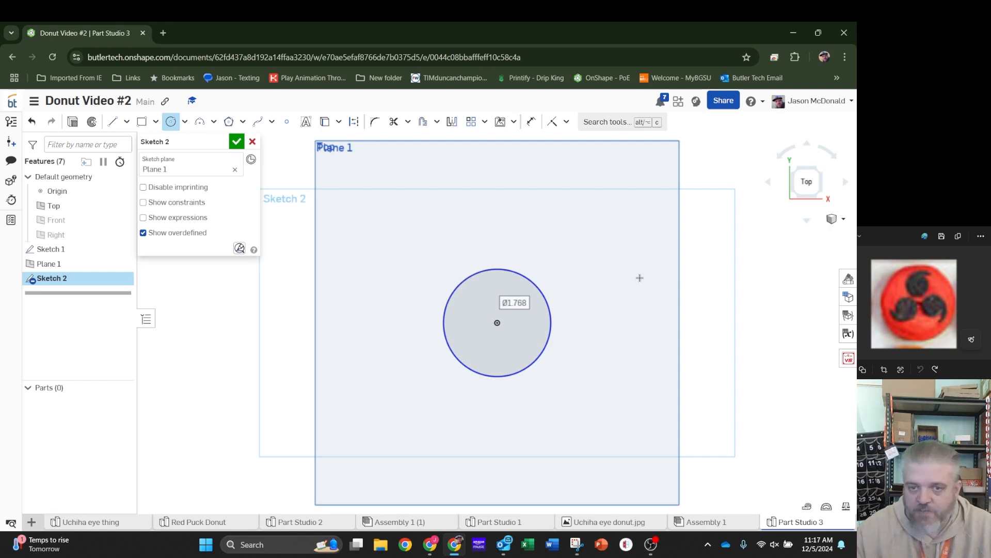
pyautogui.write('2')
pyautogui.press('Return')
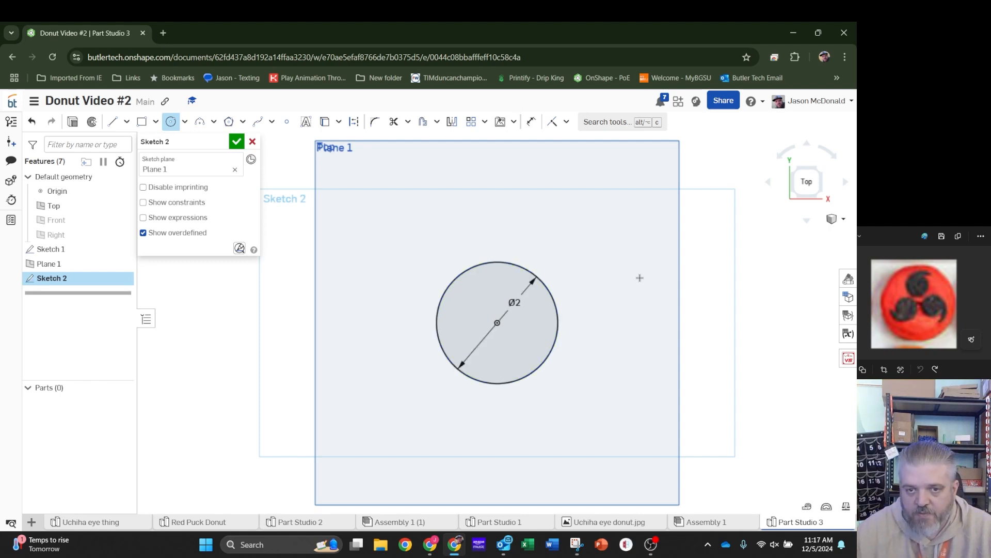
pyautogui.moveTo(679, 325)
pyautogui.mouseDown(button='right')
pyautogui.moveTo(686, 365)
pyautogui.moveTo(647, 367)
pyautogui.moveTo(636, 356)
pyautogui.mouseUp(button='right')
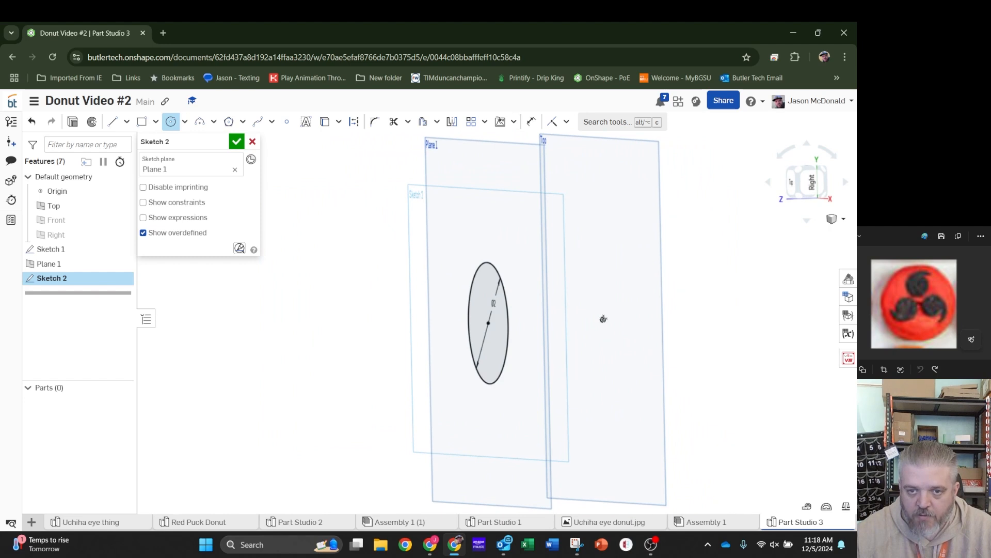
pyautogui.click(236, 142)
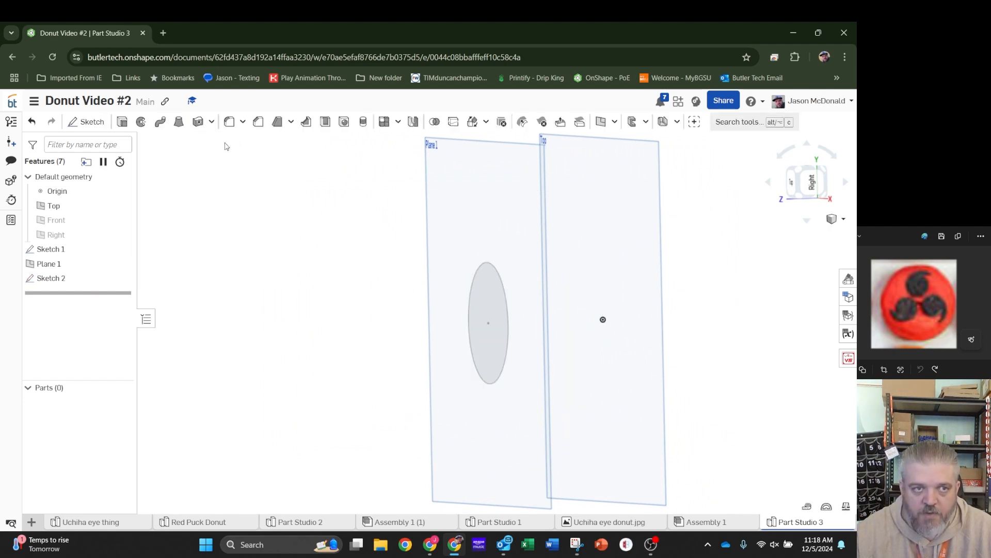
# Loft a new surface from the circle's face to the sketch point at the origin.
pyautogui.click(180, 128)
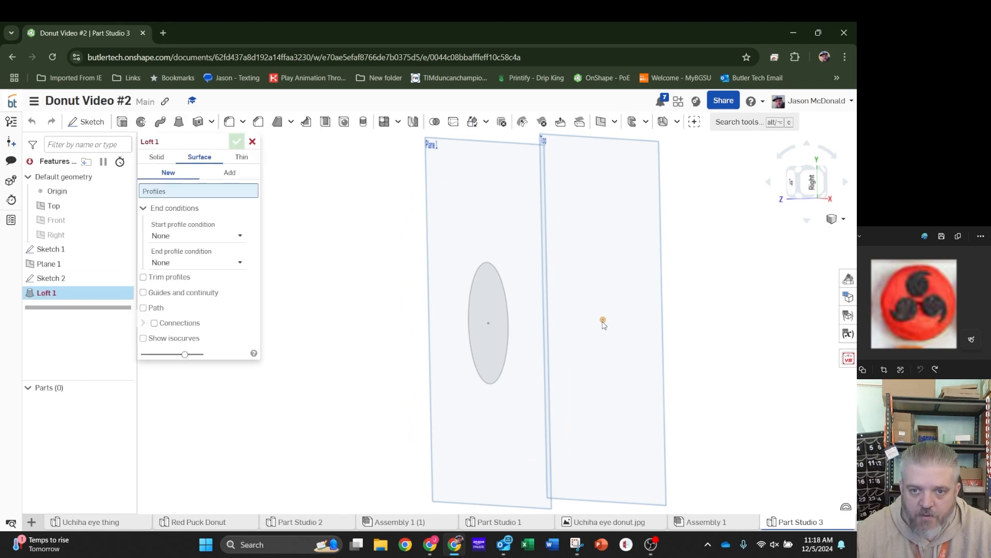
pyautogui.click(490, 355)
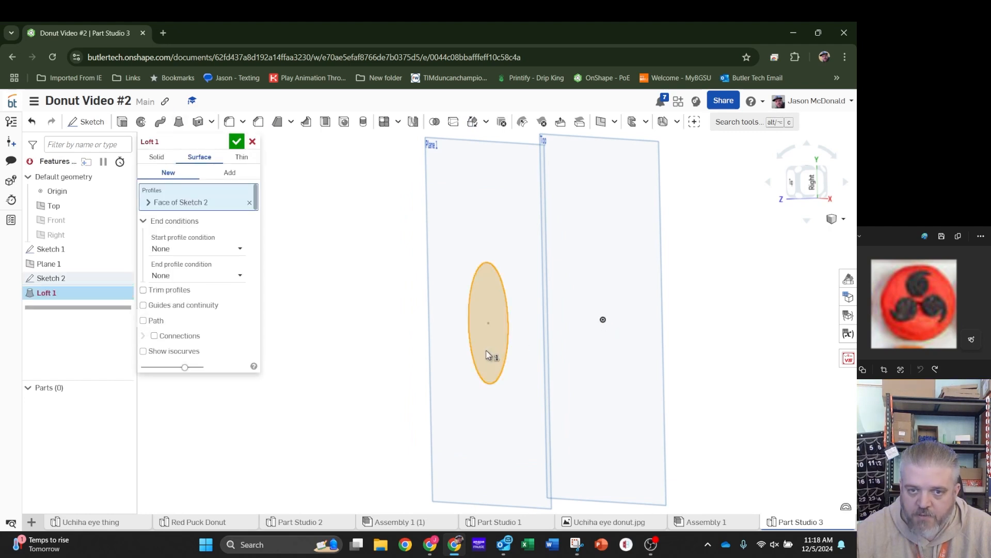
pyautogui.click(603, 320)
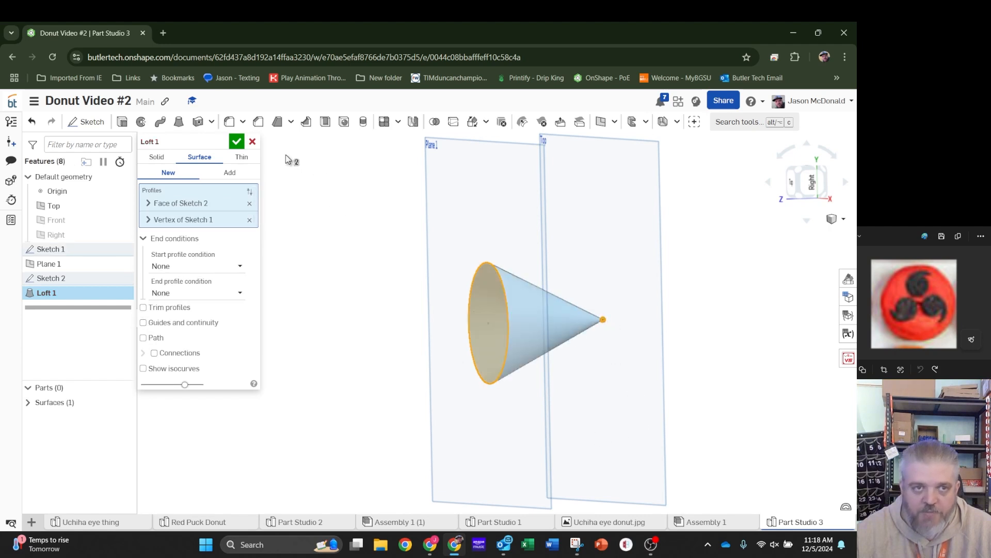
pyautogui.click(237, 146)
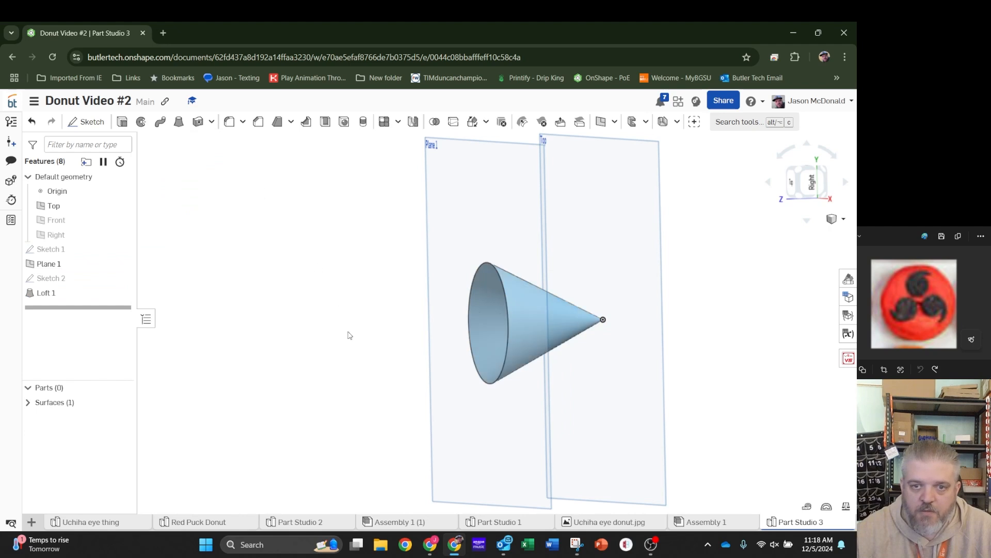
# Change the loft to a new solid, using the circle's face and the origin point as its profiles.
pyautogui.hotkey('shift', '5')
pyautogui.moveTo(413, 342); pyautogui.dragTo(360, 328, button='right')
pyautogui.doubleClick(47, 293)
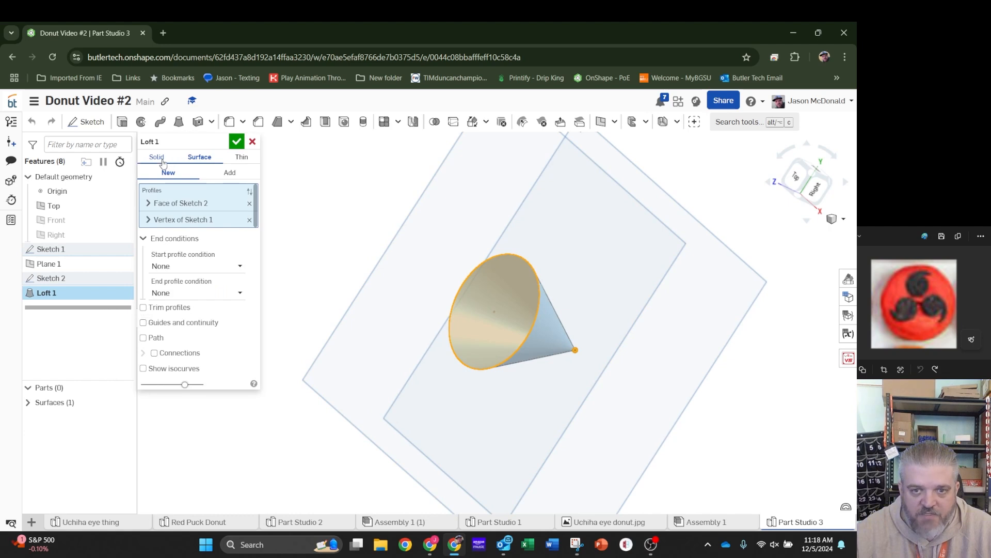
pyautogui.click(157, 158)
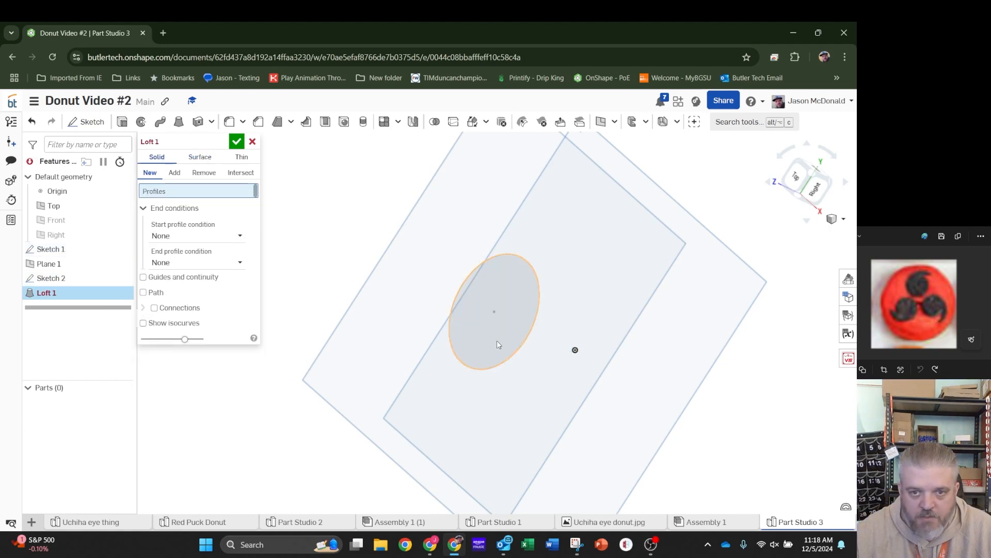
pyautogui.click(497, 345)
pyautogui.click(575, 350)
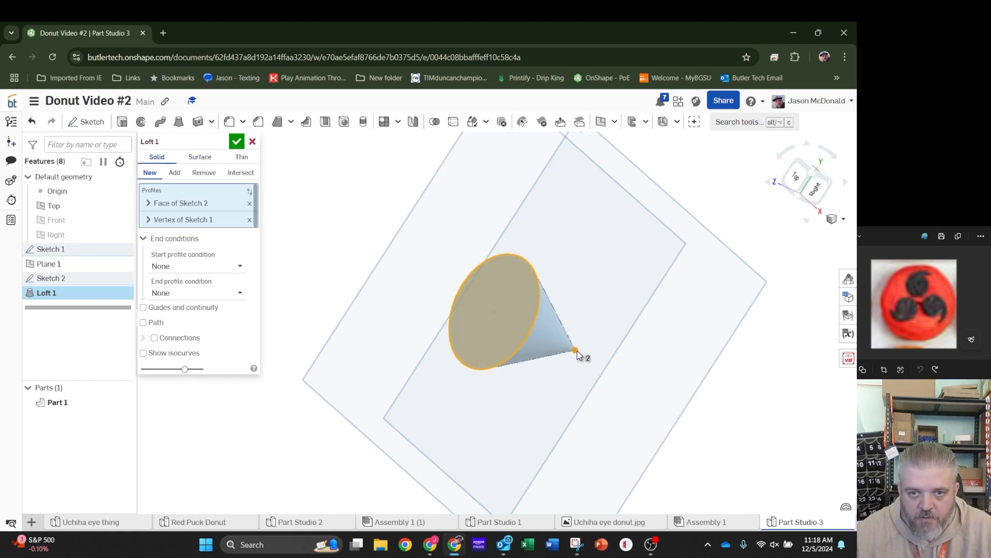
pyautogui.click(236, 141)
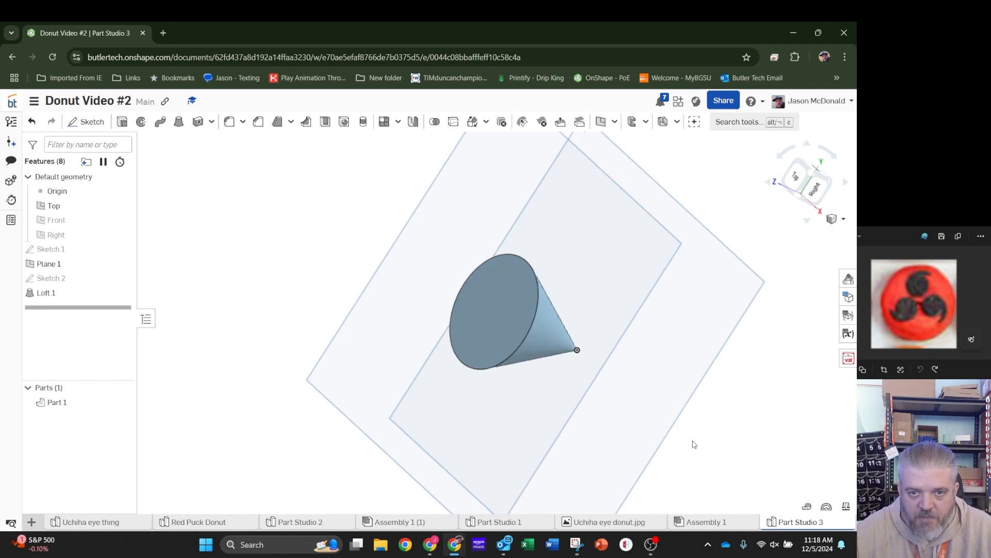
# Show the circle sketch and hide both the Top plane and the offset plane.
pyautogui.moveTo(694, 444)
pyautogui.mouseDown(button='right')
pyautogui.moveTo(651, 425)
pyautogui.moveTo(706, 439)
pyautogui.mouseUp(button='right')
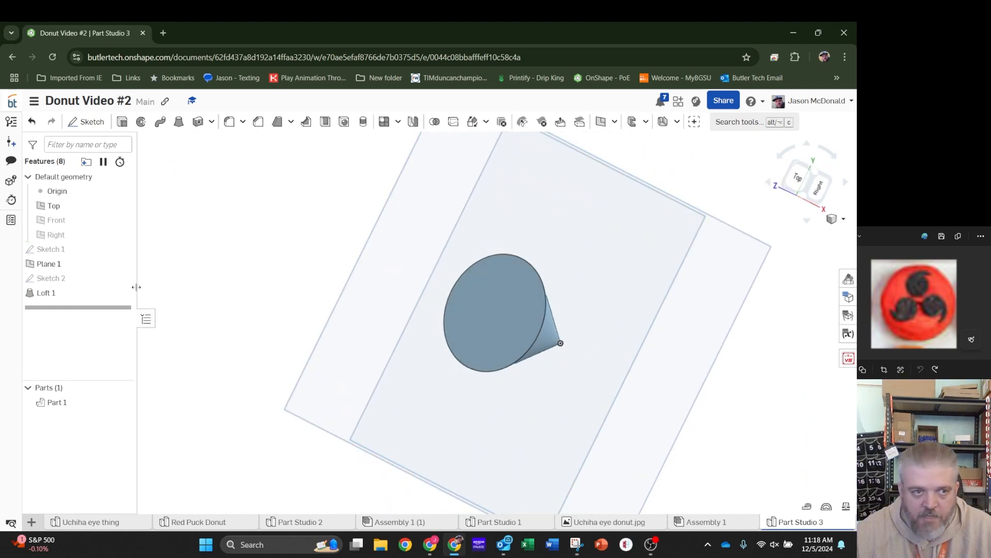
pyautogui.click(122, 278)
pyautogui.click(122, 206)
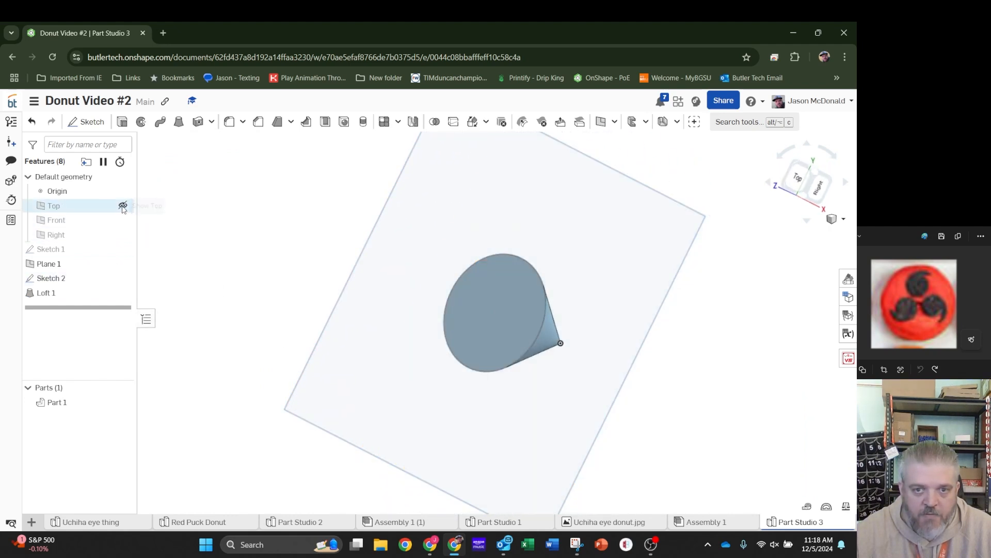
pyautogui.click(123, 264)
# Start a fillet on the cone's circular base edge and add the conical face at the tip to the selection.
pyautogui.moveTo(560, 414); pyautogui.dragTo(540, 403, button='right')
pyautogui.click(229, 122)
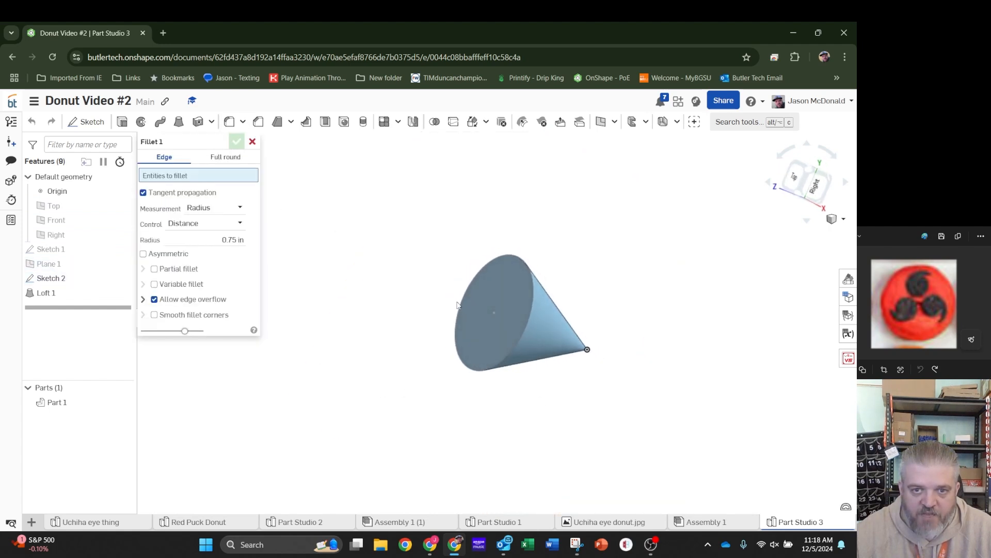
pyautogui.click(526, 323)
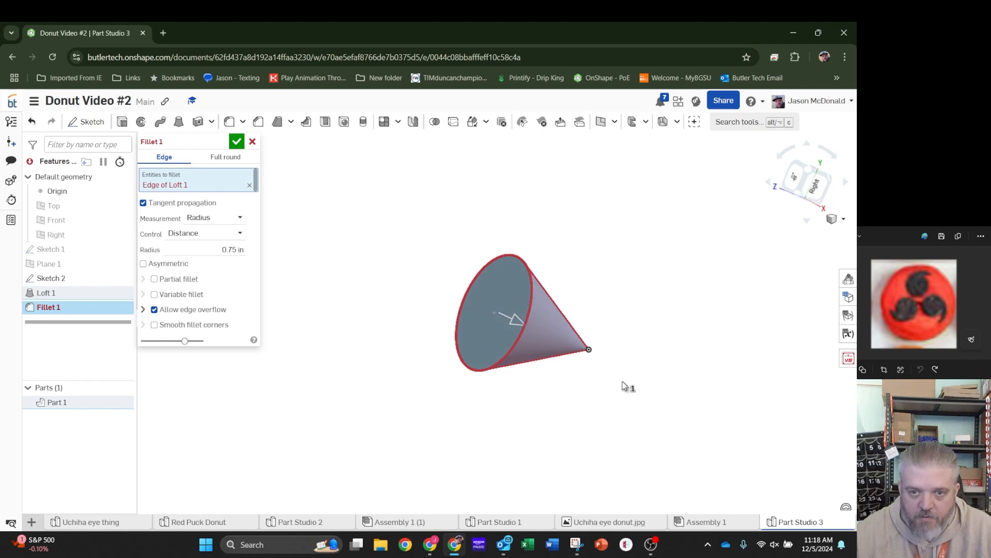
pyautogui.moveTo(623, 384); pyautogui.dragTo(613, 374, button='right')
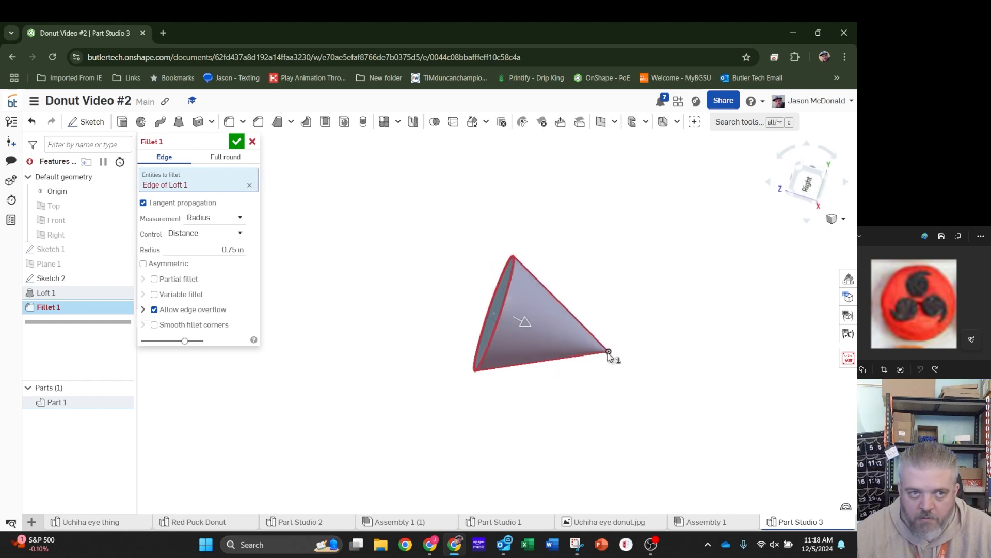
pyautogui.click(608, 352)
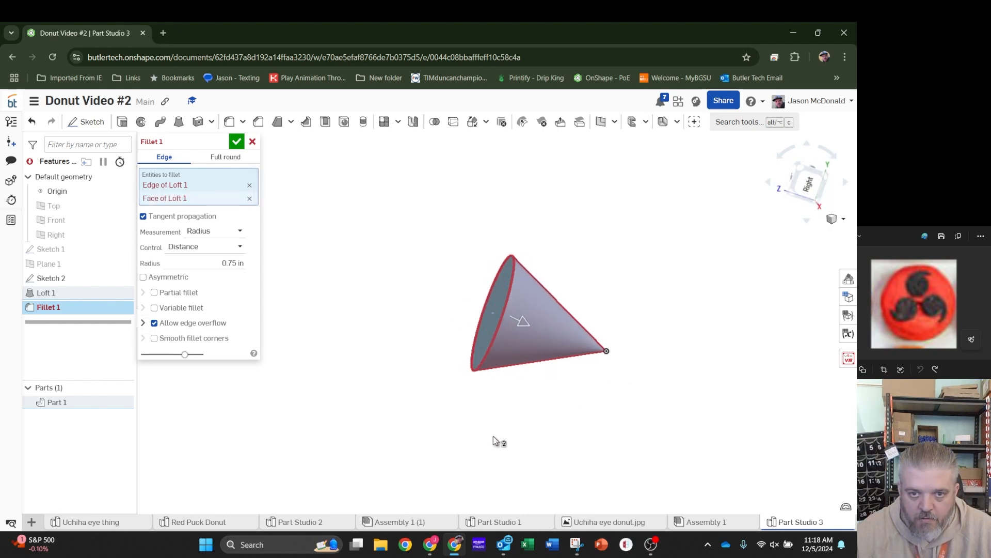
# Set the fillet radius to 0.25 in.
pyautogui.moveTo(493, 441); pyautogui.dragTo(537, 450, button='right')
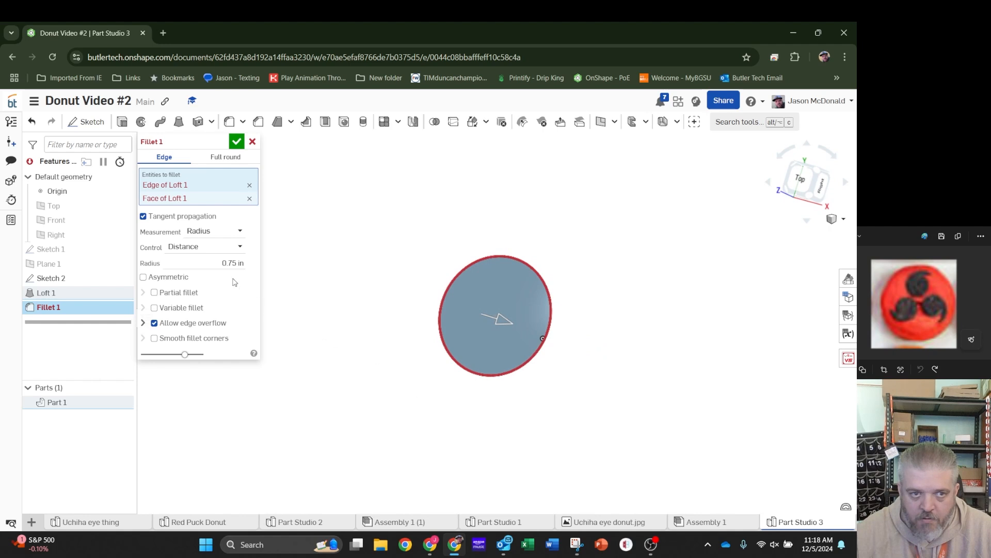
pyautogui.click(233, 263)
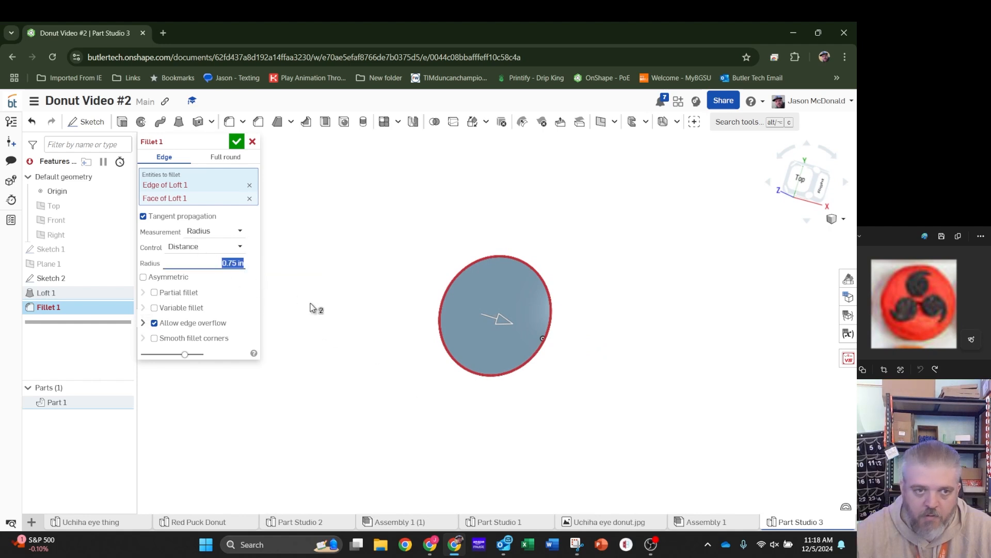
pyautogui.write('0.25')
pyautogui.press('Return')
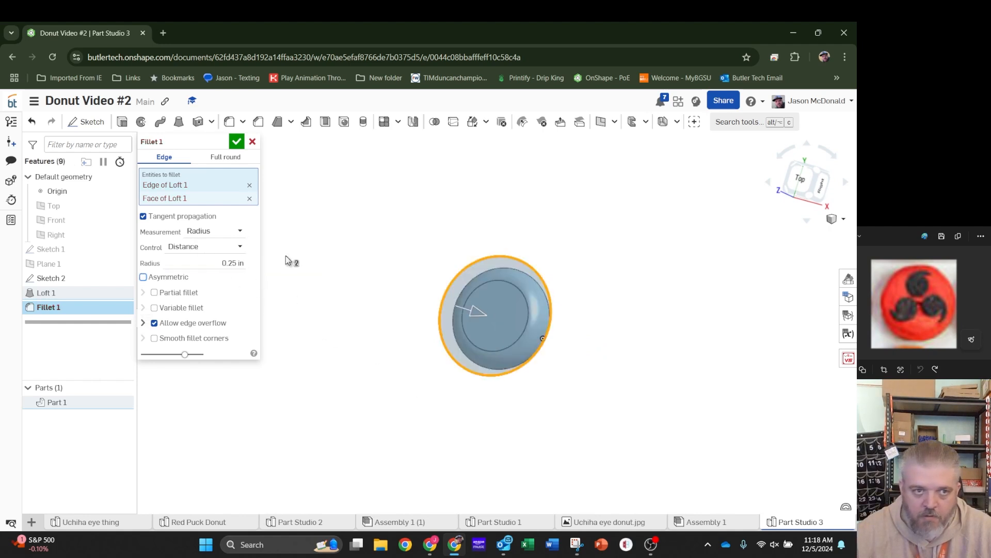
# Remove the conical face from the fillet selection, reselect it at the cone's tip, and accept the fillet.
pyautogui.click(250, 198)
pyautogui.moveTo(650, 428); pyautogui.dragTo(605, 429, button='right')
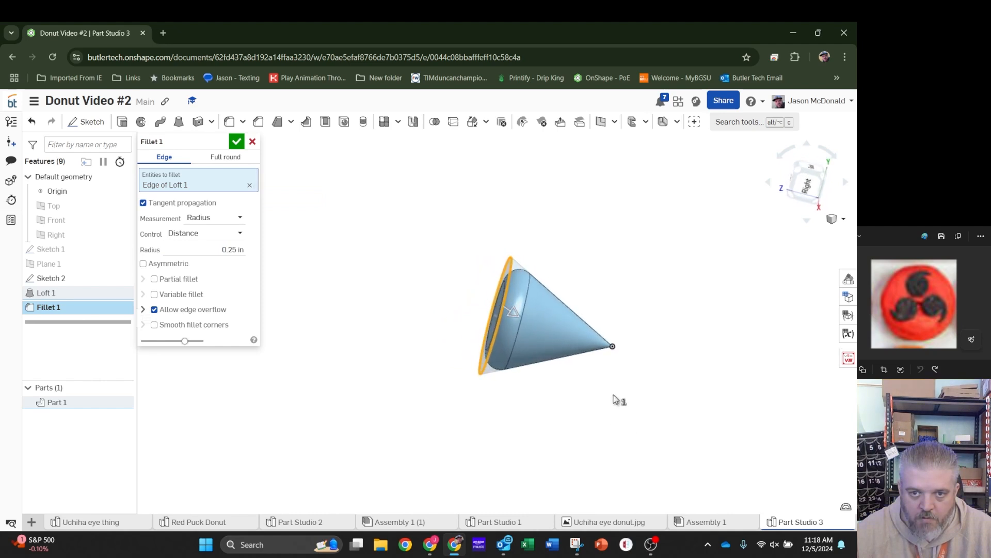
pyautogui.click(614, 347)
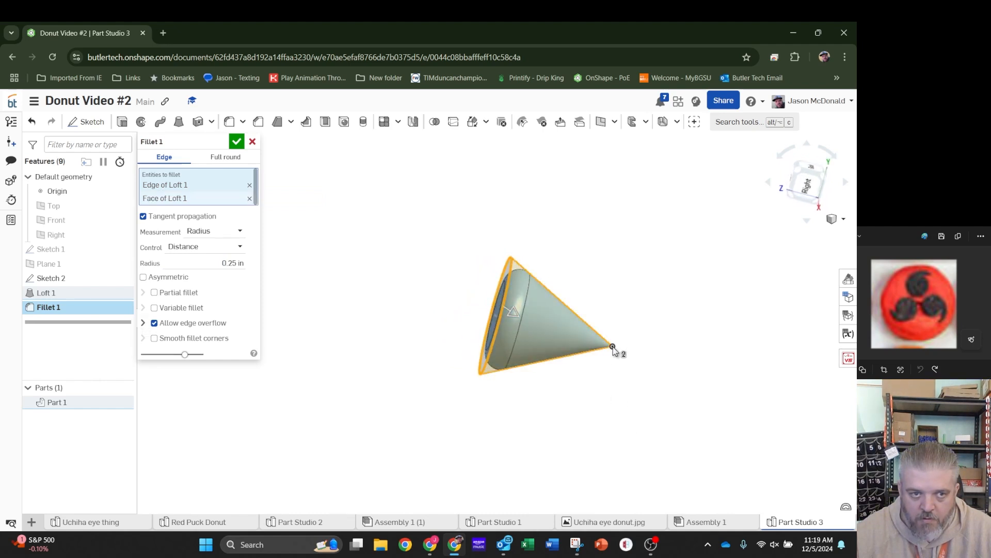
pyautogui.moveTo(666, 423); pyautogui.dragTo(527, 401, button='right')
pyautogui.click(237, 142)
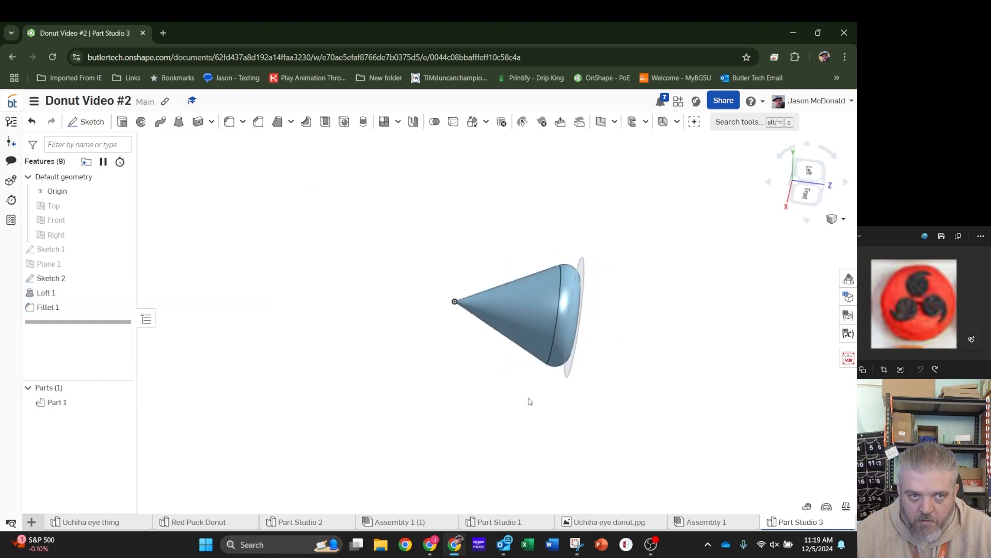
# Hide the circle sketch and examine the cone's rounded base from several angles.
pyautogui.moveTo(355, 348); pyautogui.dragTo(477, 398, button='right')
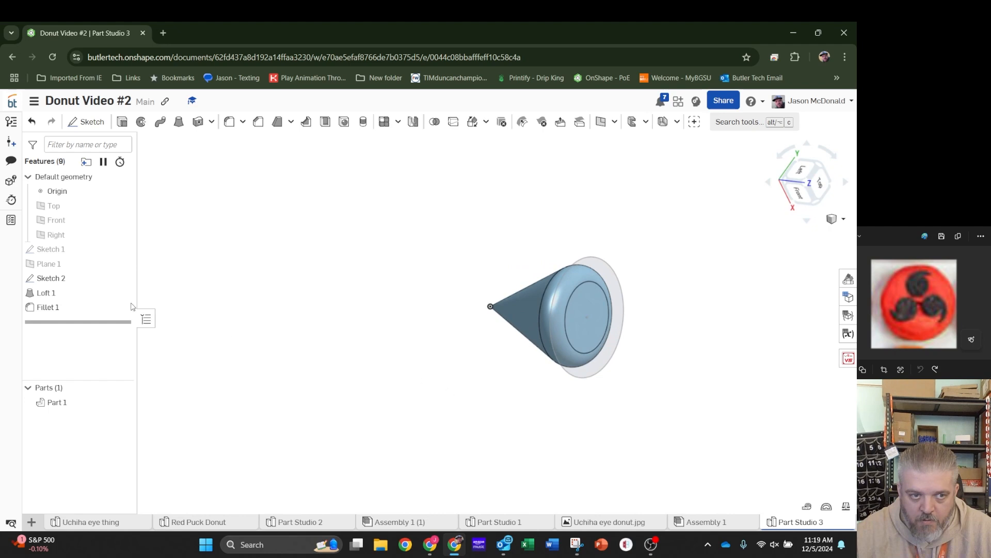
pyautogui.moveTo(361, 379); pyautogui.dragTo(440, 394, button='right')
pyautogui.scroll(3, 529, 397)
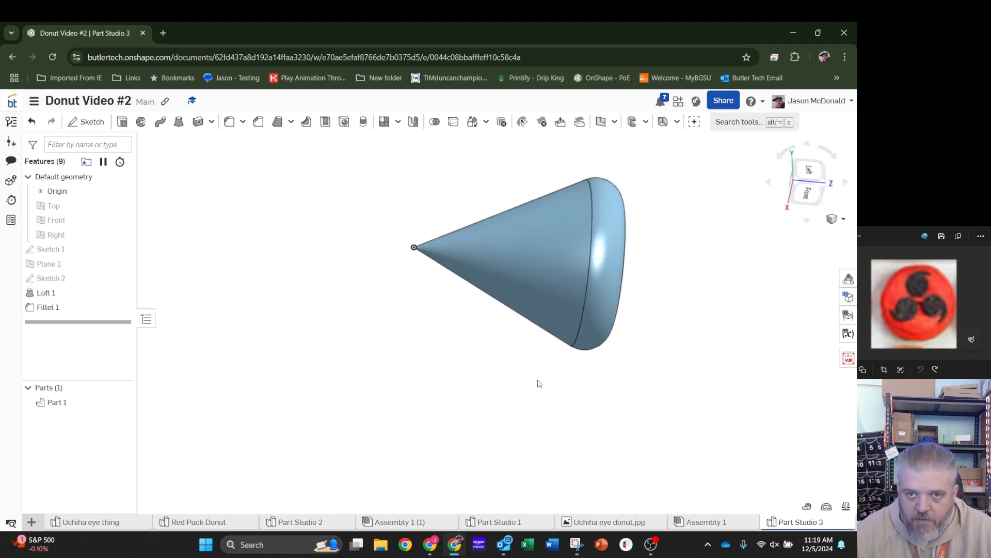
pyautogui.moveTo(539, 383); pyautogui.dragTo(609, 416, button='right')
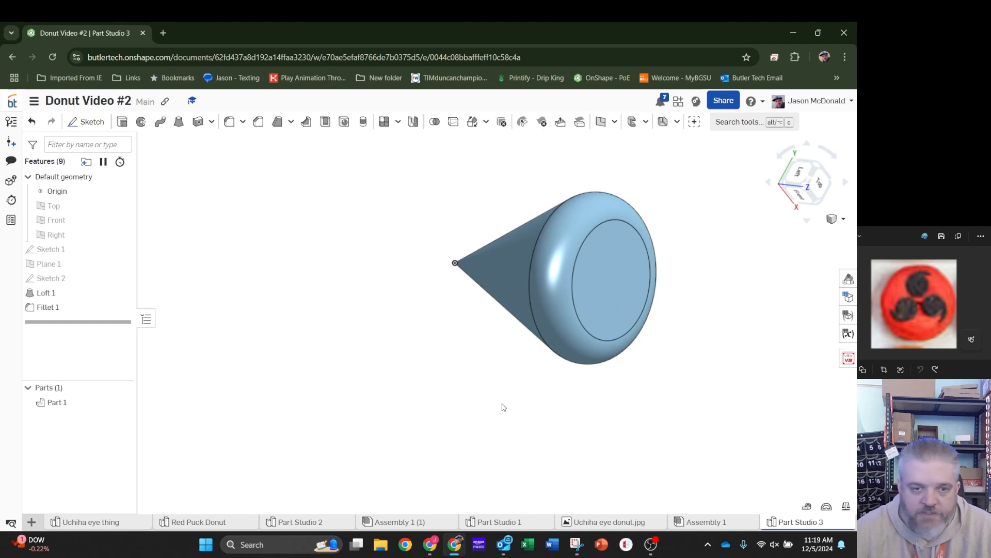
pyautogui.moveTo(504, 407); pyautogui.dragTo(439, 431, button='middle')
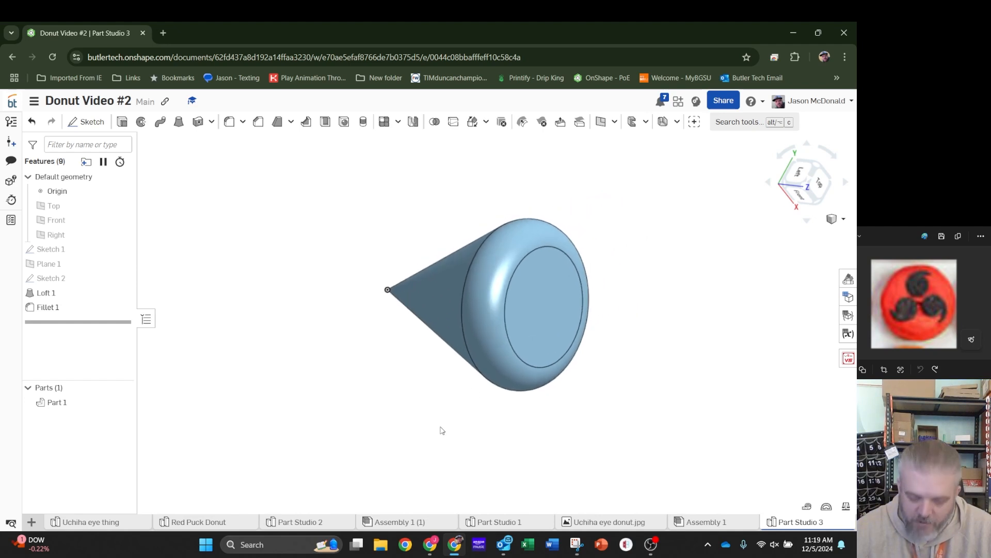